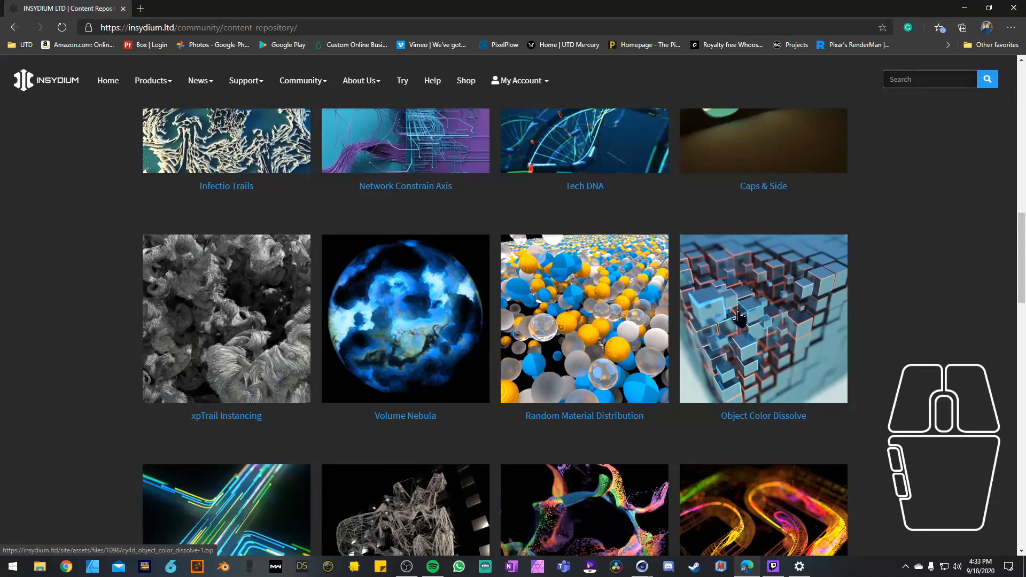
# Step: Look through the example scenes in the INSYDIUM content repository, including the Particle – Particle Collision scene
pyautogui.scroll(-3, 235, 299)
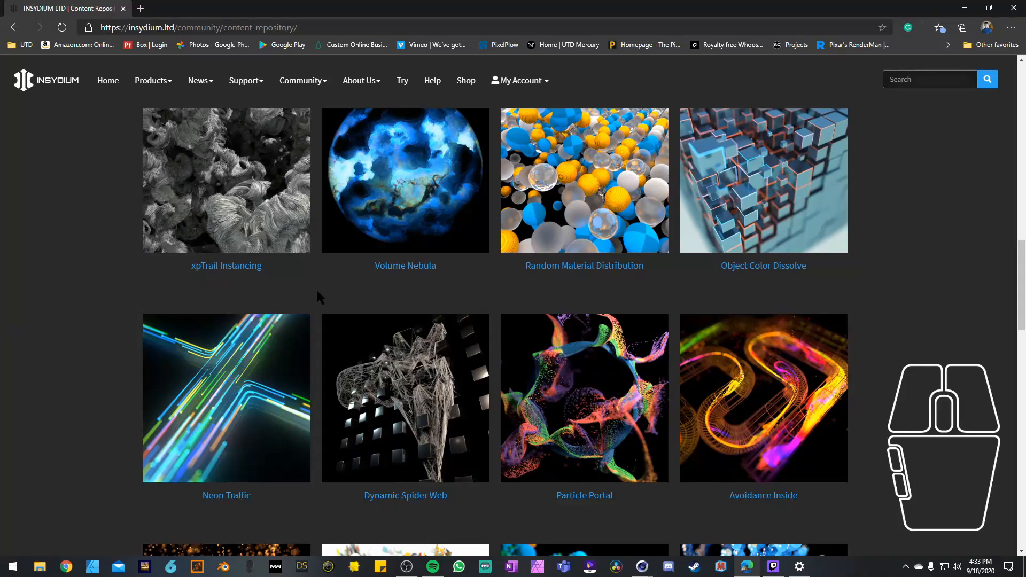
pyautogui.scroll(-2, 313, 279)
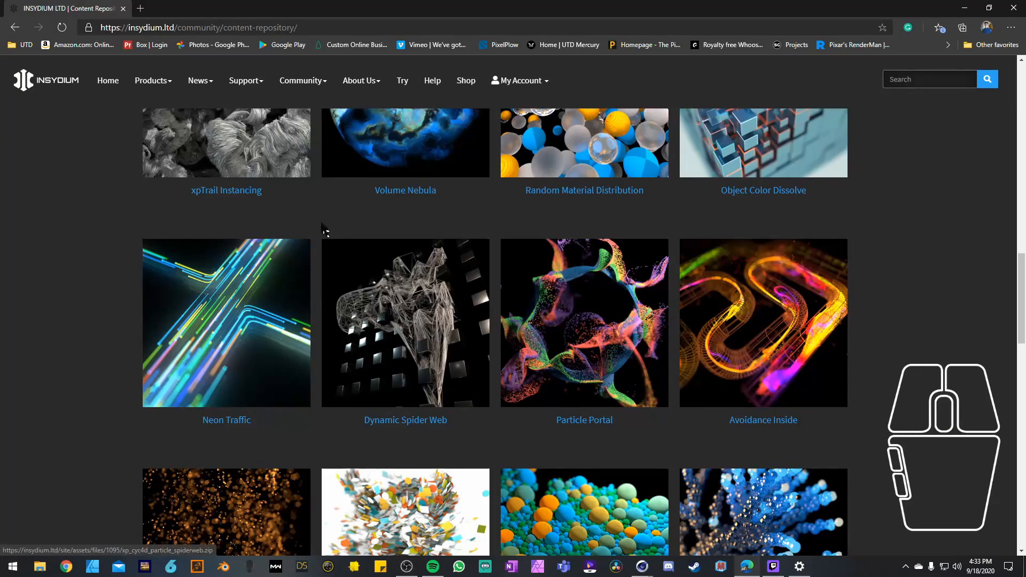
pyautogui.scroll(-2, 315, 211)
pyautogui.scroll(-2, 318, 216)
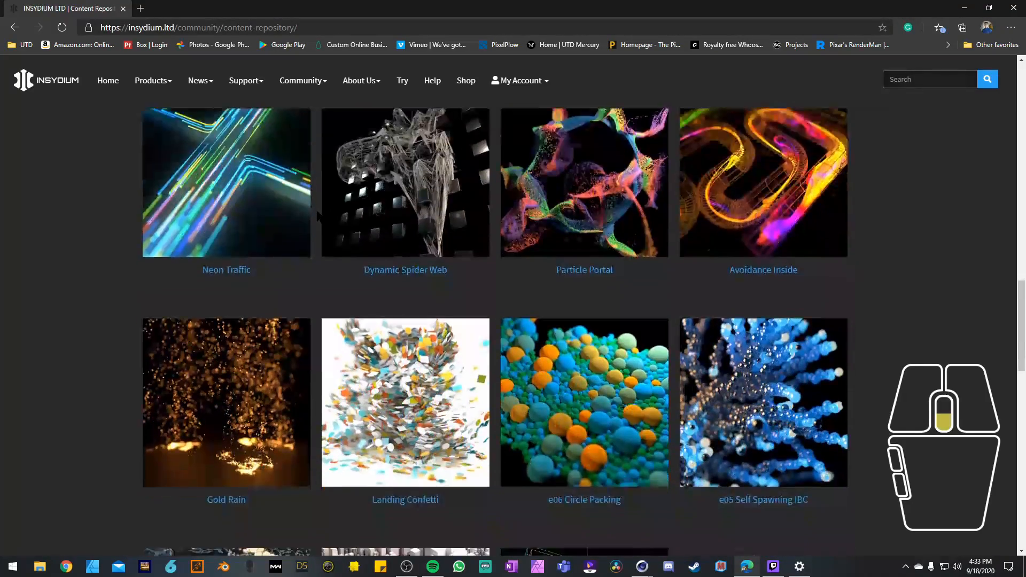
pyautogui.scroll(-5, 315, 209)
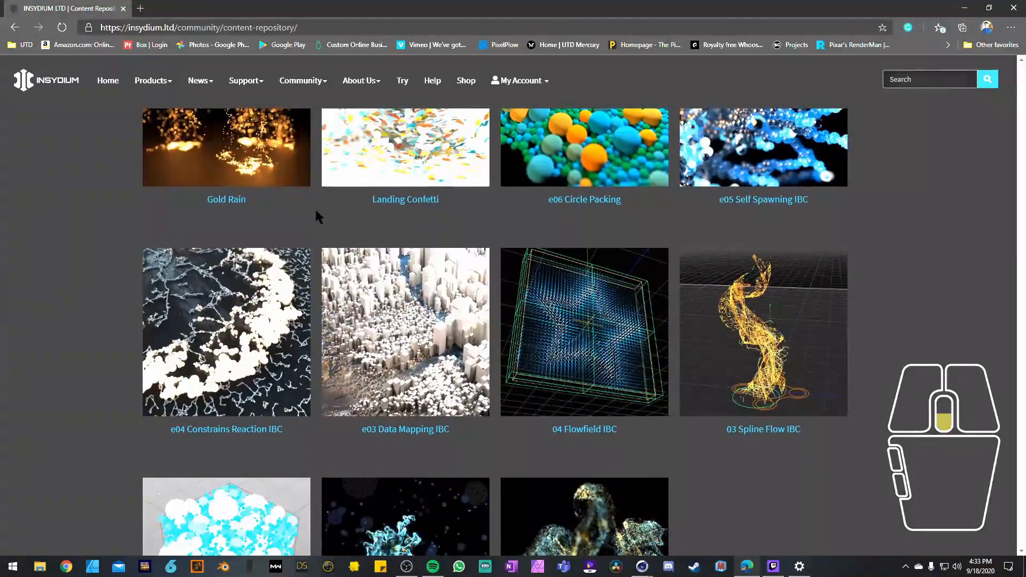
pyautogui.scroll(-3, 315, 208)
pyautogui.scroll(20, 315, 216)
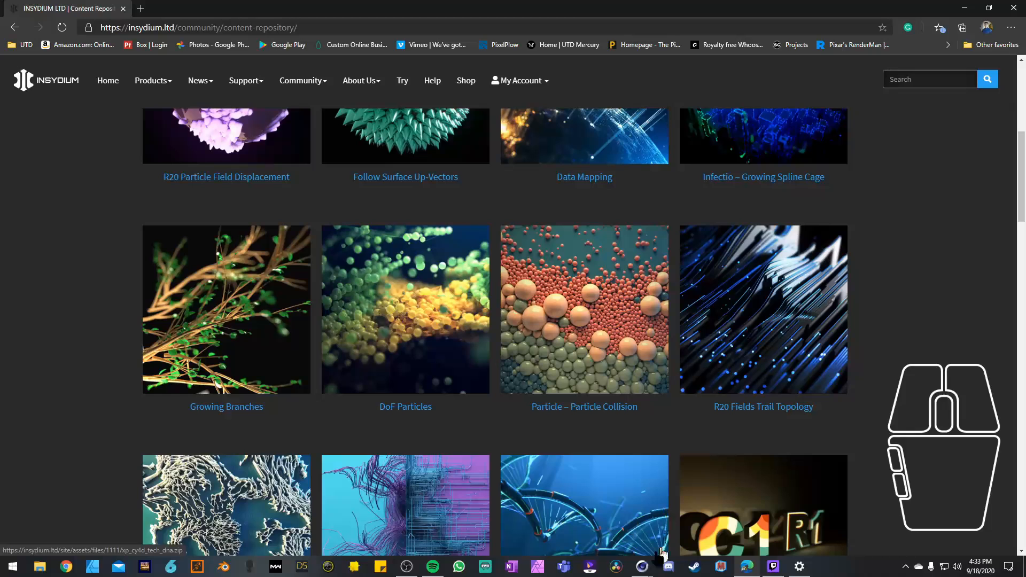
# Step: Switch to Cinema 4D, dismiss the Quick Start Dialog and start opening a file from the X-Particles Examples folder
pyautogui.moveTo(642, 570)
pyautogui.click(527, 520)
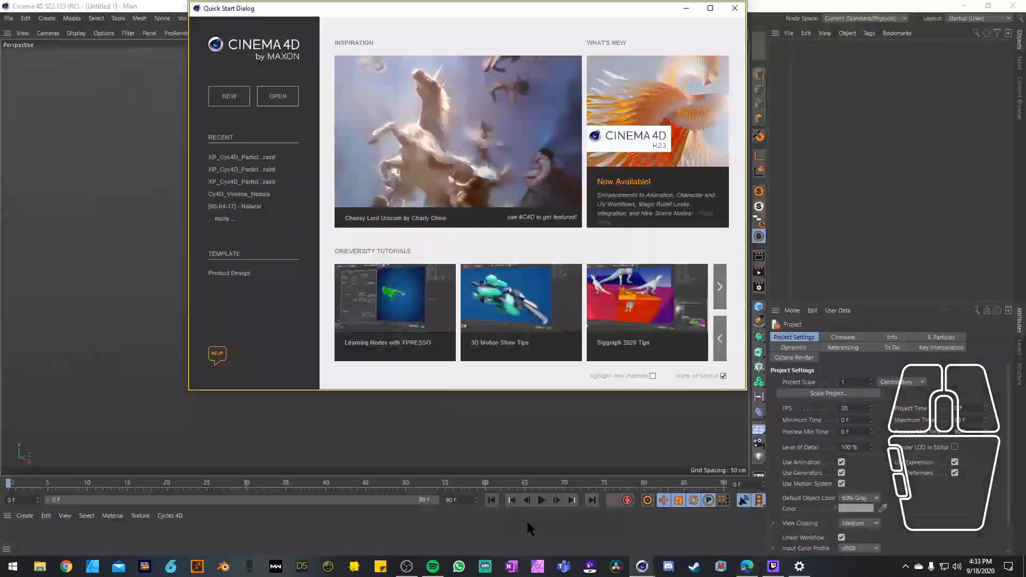
pyautogui.click(734, 8)
pyautogui.click(9, 18)
pyautogui.click(36, 47)
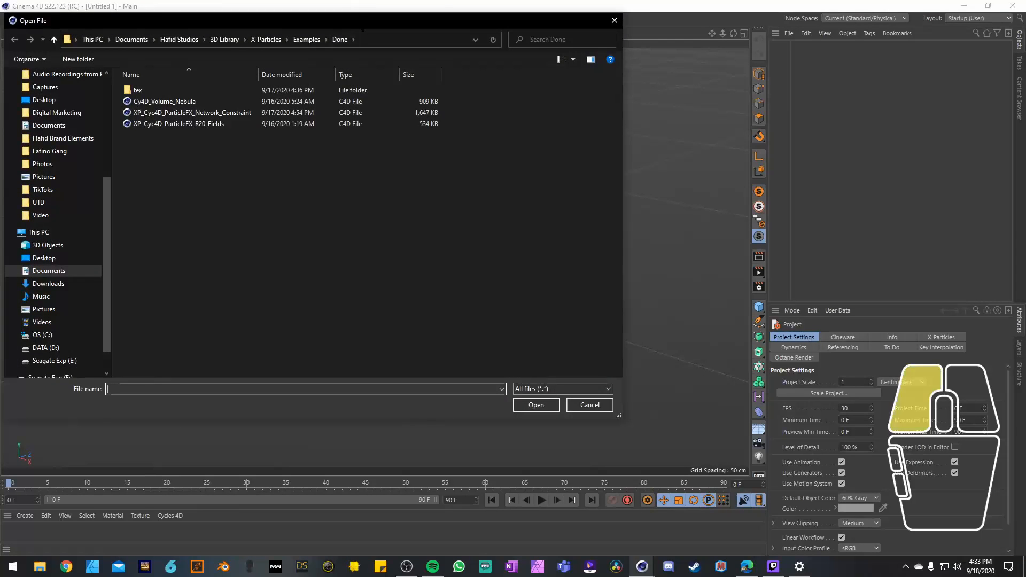
pyautogui.click(444, 79)
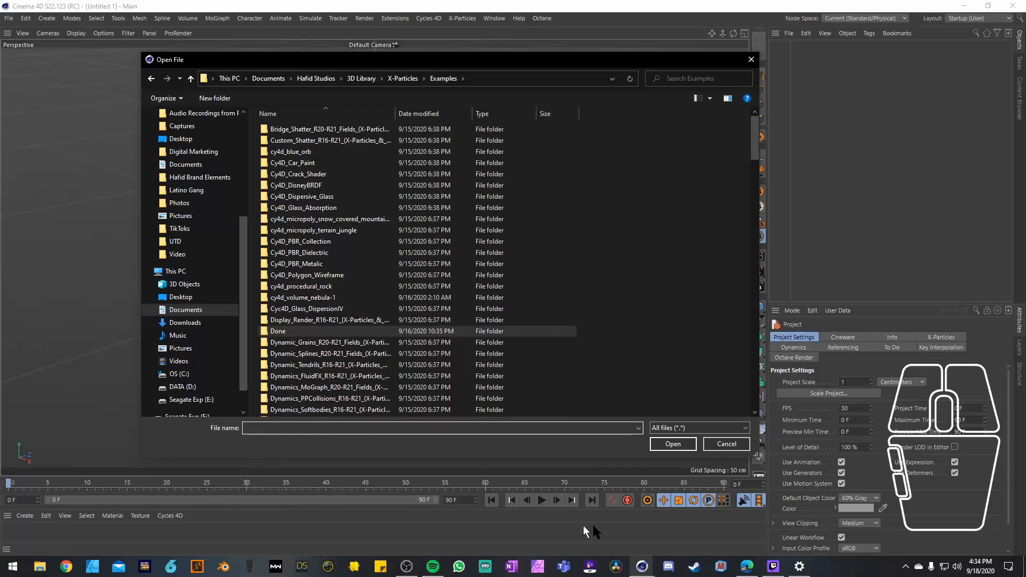
# Step: Check the example thumbnails in the web repository again and return to Cinema 4D's Open File dialog
pyautogui.click(747, 566)
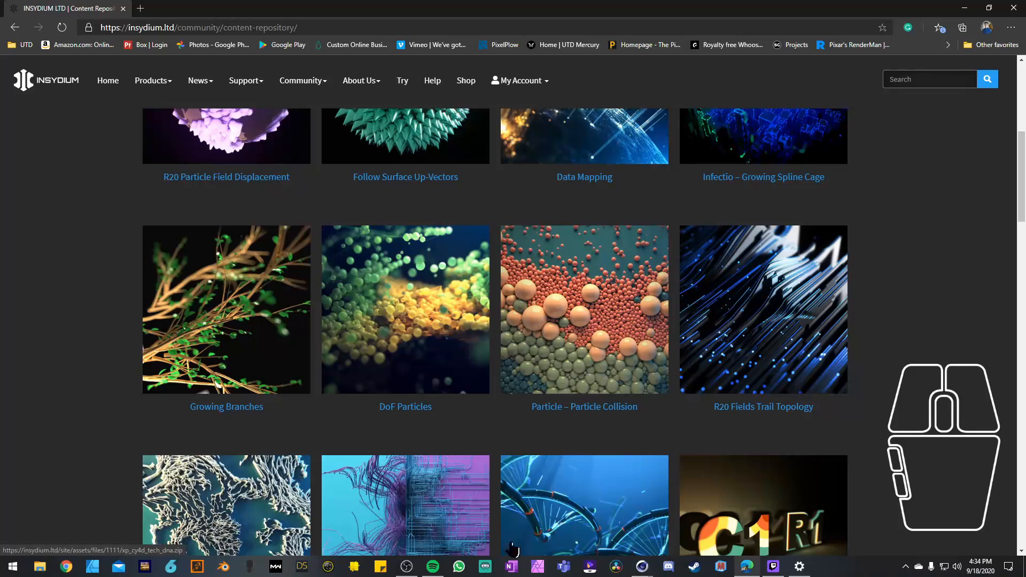
pyautogui.moveTo(644, 564)
pyautogui.click(591, 532)
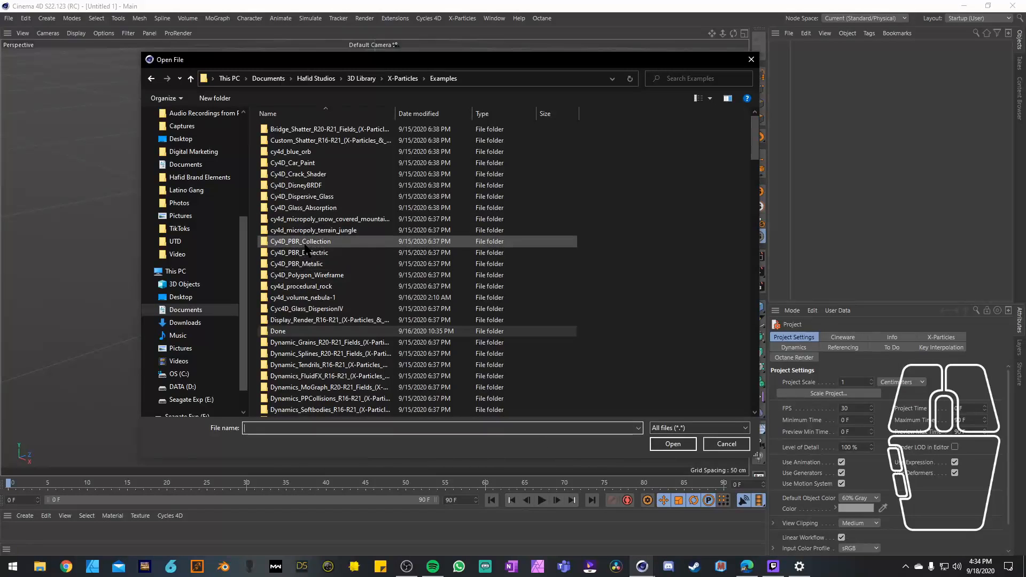
# Step: Find the XP_Cyc4D_ParticleFX_PPCollision folder, view its preview JPG in the Picture Viewer and put the viewer away
pyautogui.scroll(-1, 296, 233)
pyautogui.scroll(-12, 299, 241)
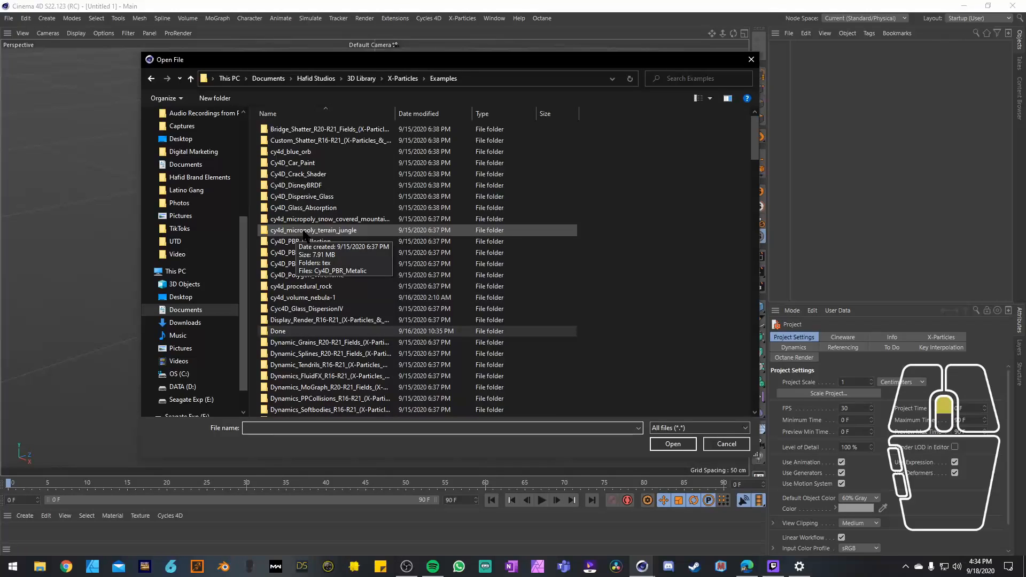
pyautogui.scroll(-7, 315, 278)
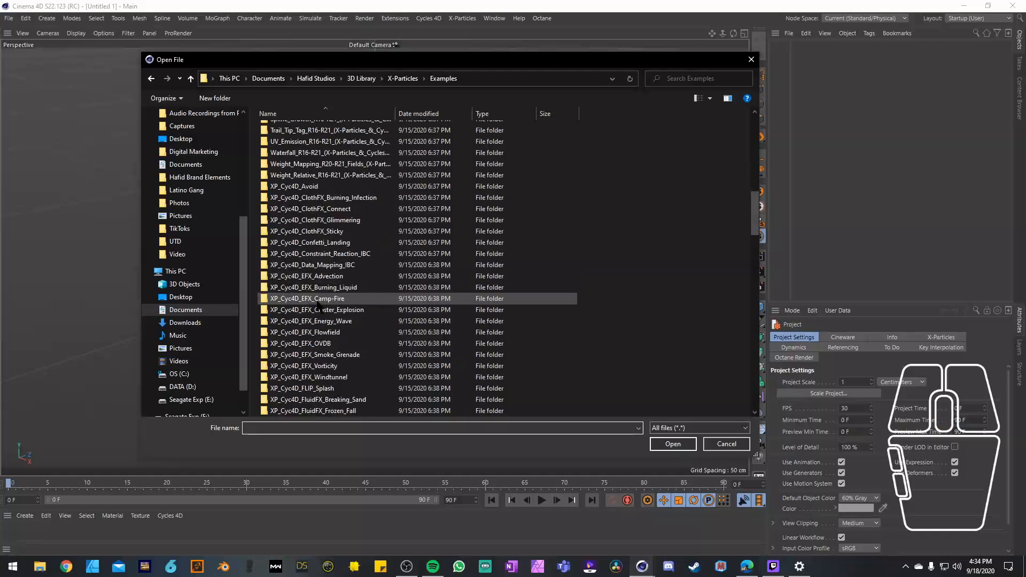
pyautogui.scroll(-1, 302, 334)
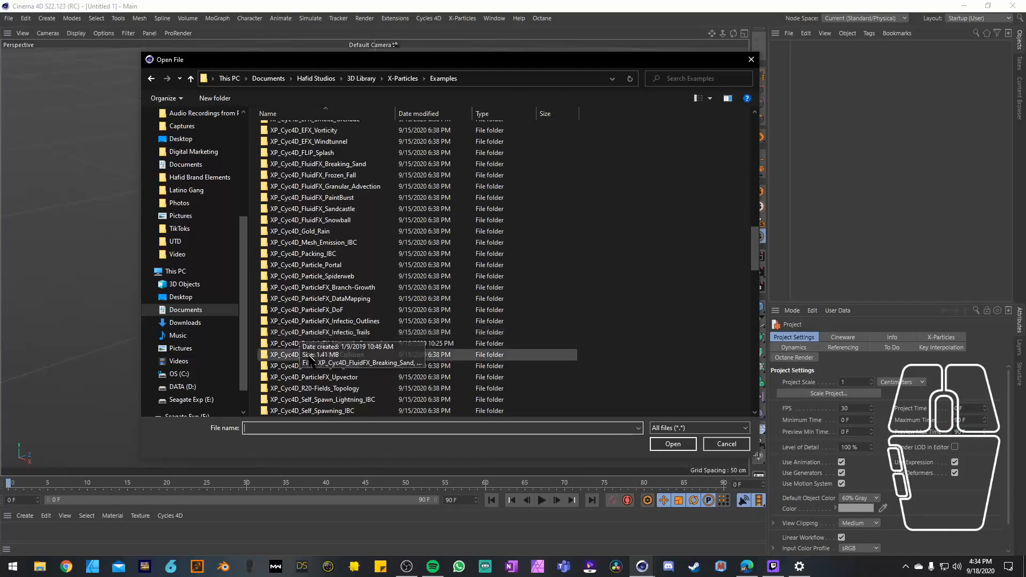
pyautogui.scroll(-1, 368, 352)
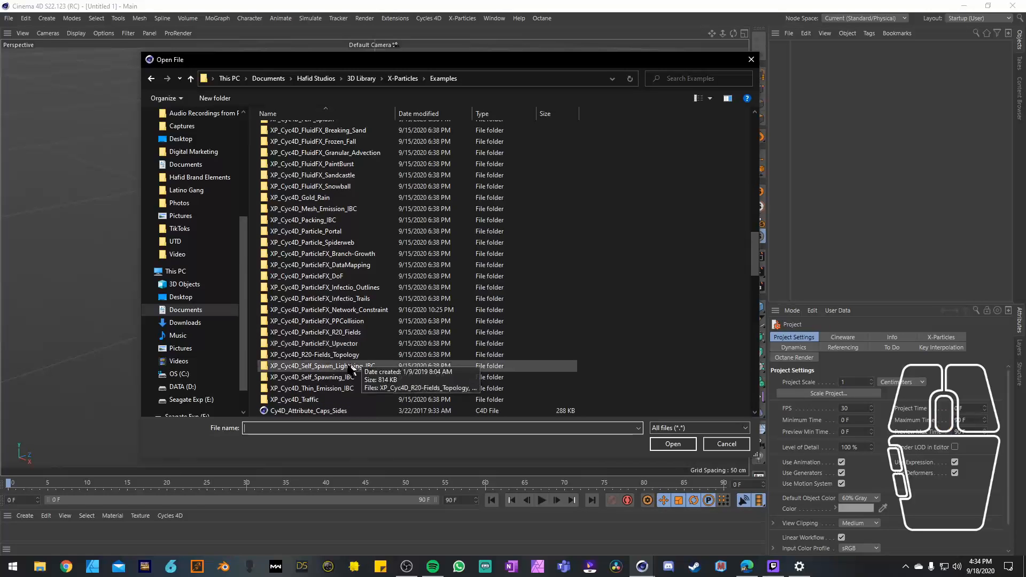
pyautogui.click(342, 321)
pyautogui.click(673, 444)
pyautogui.doubleClick(352, 149)
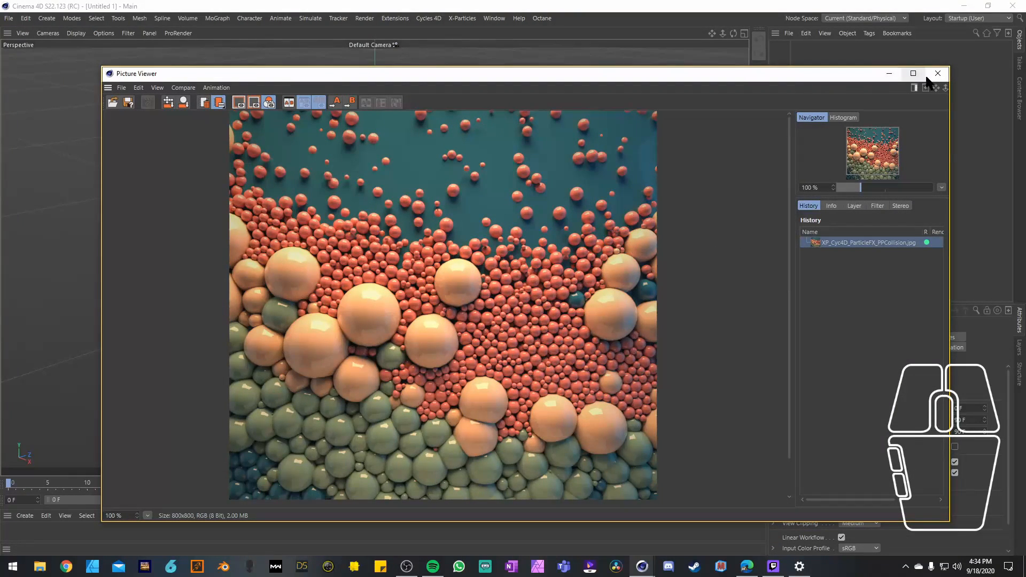
pyautogui.click(888, 73)
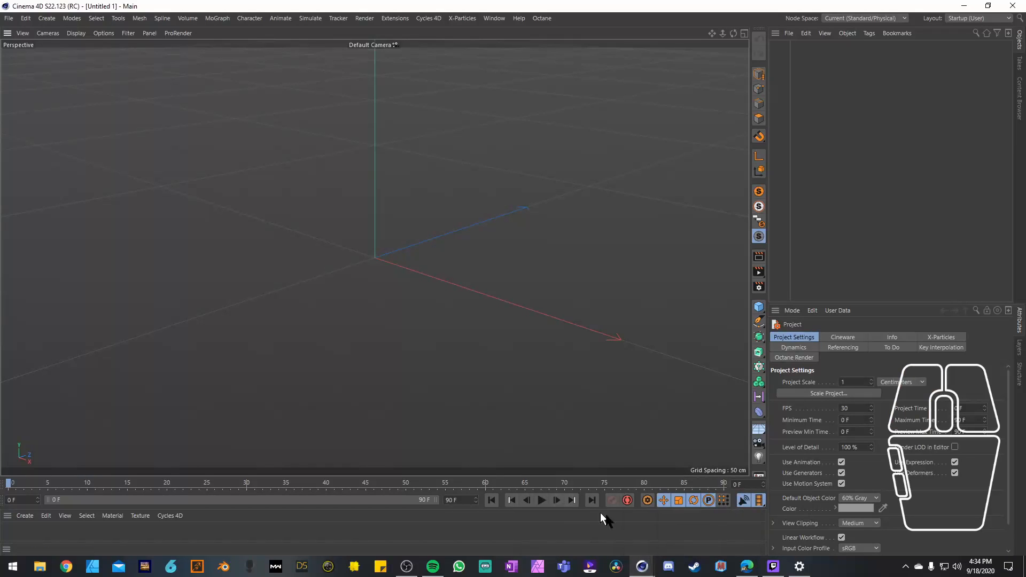
# Step: Open the scene file XP_Cyc4D_ParticleFX_PPCollision.c4d
pyautogui.click(9, 18)
pyautogui.click(29, 43)
pyautogui.click(278, 165)
pyautogui.click(660, 444)
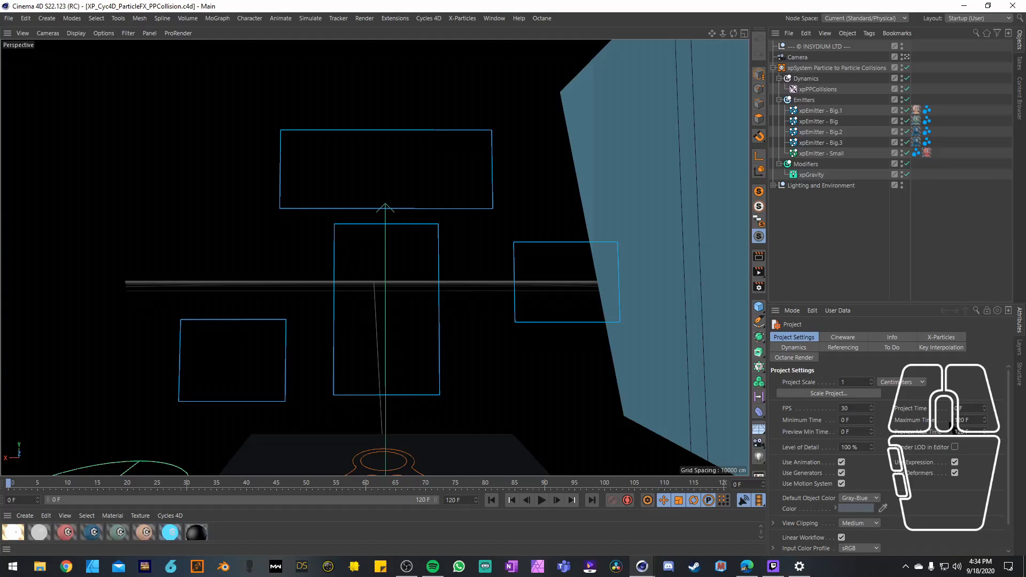
# Step: Set the project end to 240 frames and extend the preview range to match
pyautogui.press('a')
pyautogui.press('d')
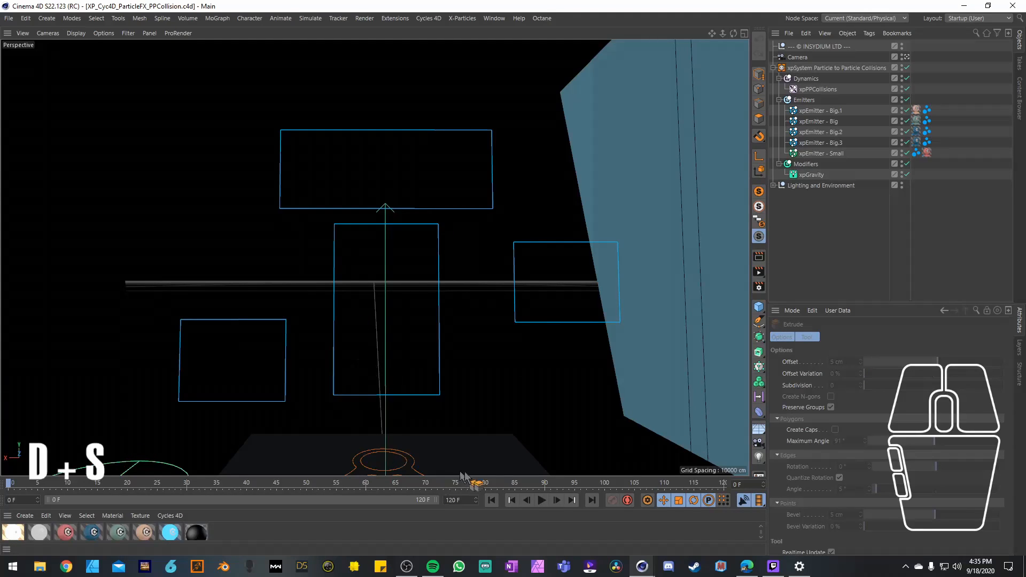
pyautogui.click(474, 500)
pyautogui.write('240')
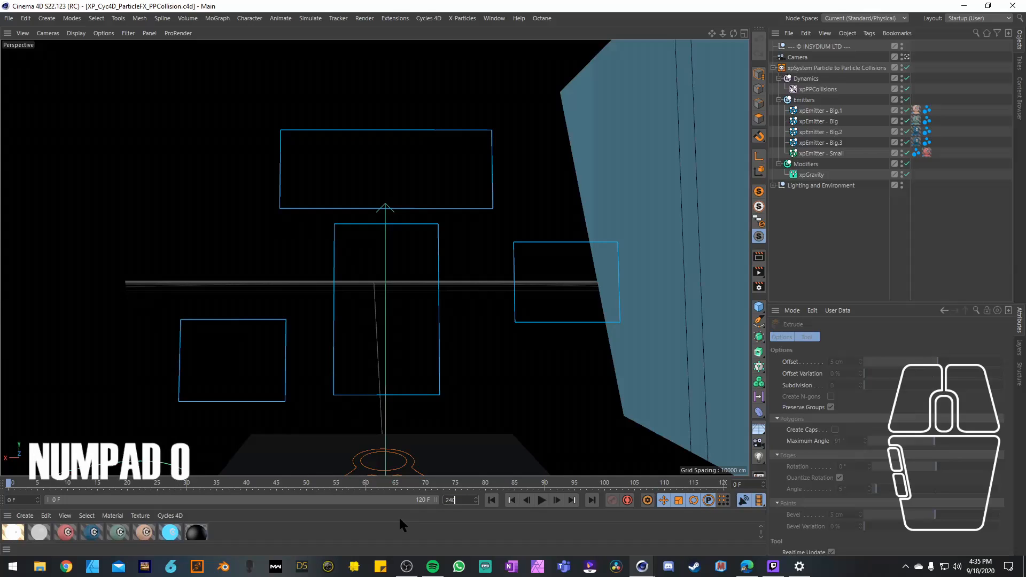
pyautogui.press('Return')
pyautogui.moveTo(241, 499); pyautogui.dragTo(438, 500)
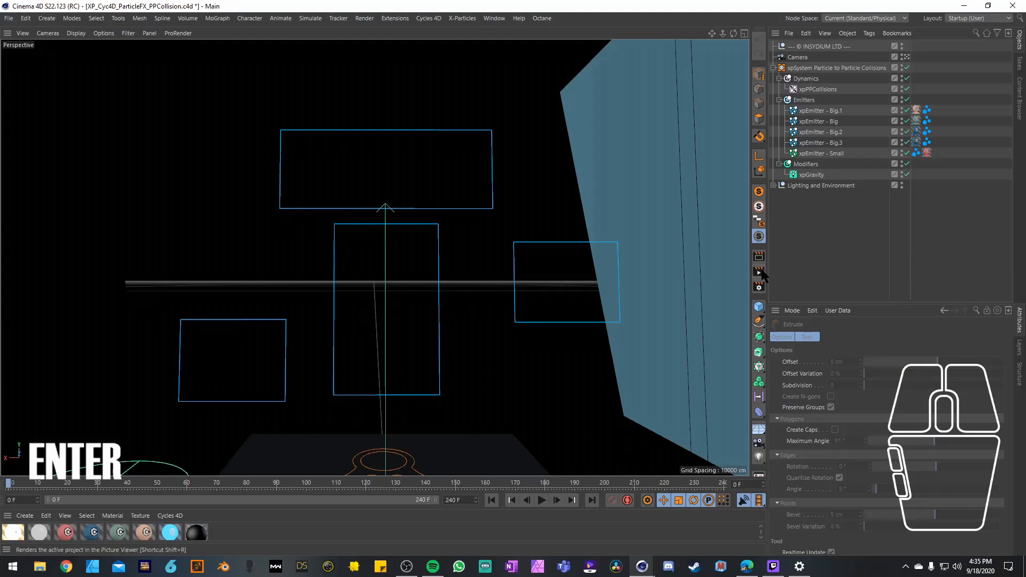
# Step: Set the project end to 300 frames with a matching preview range, and play the particle simulation to about frame 84
pyautogui.press('e')
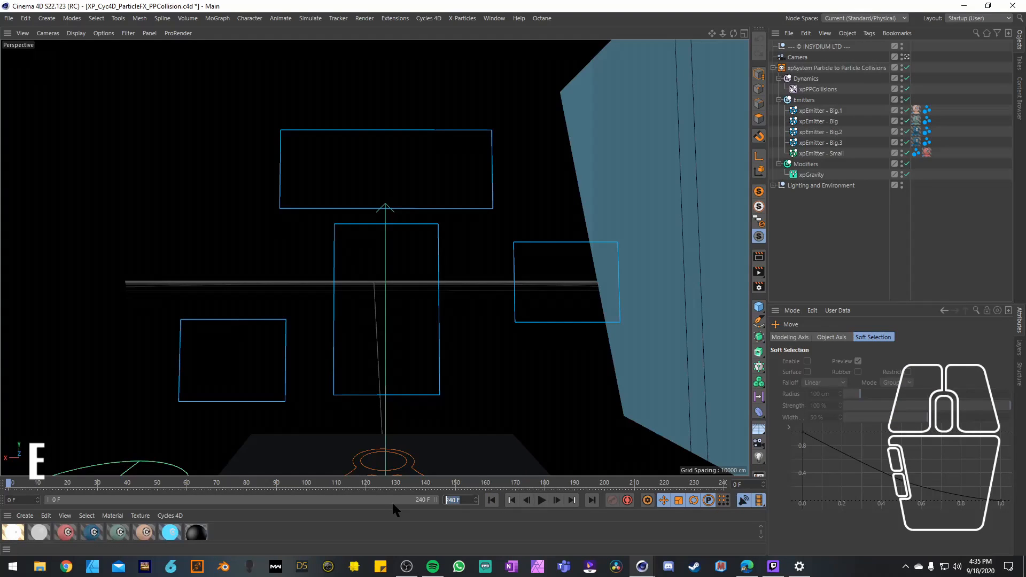
pyautogui.write('300')
pyautogui.press('Return')
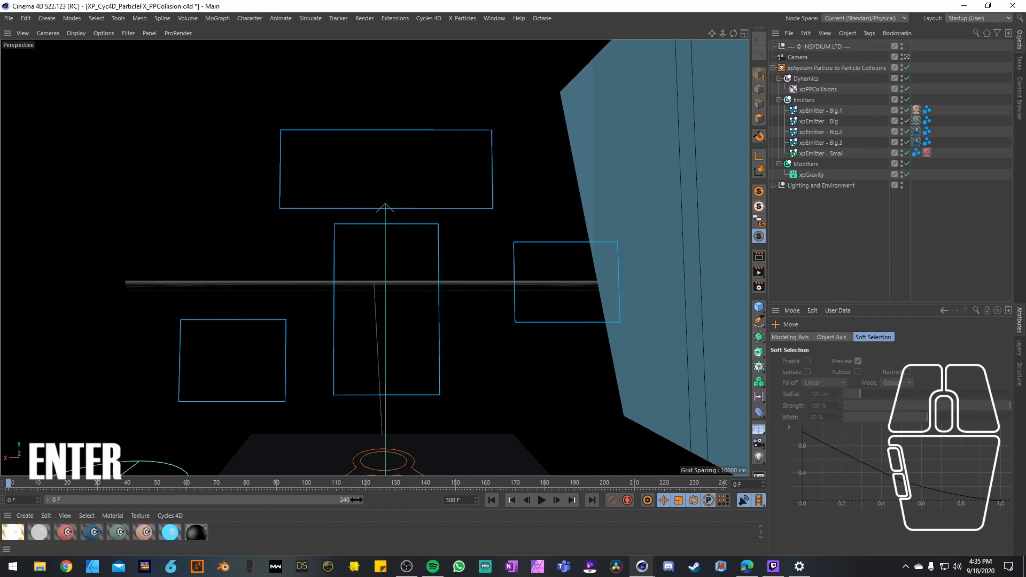
pyautogui.moveTo(355, 499); pyautogui.dragTo(502, 509)
pyautogui.click(541, 500)
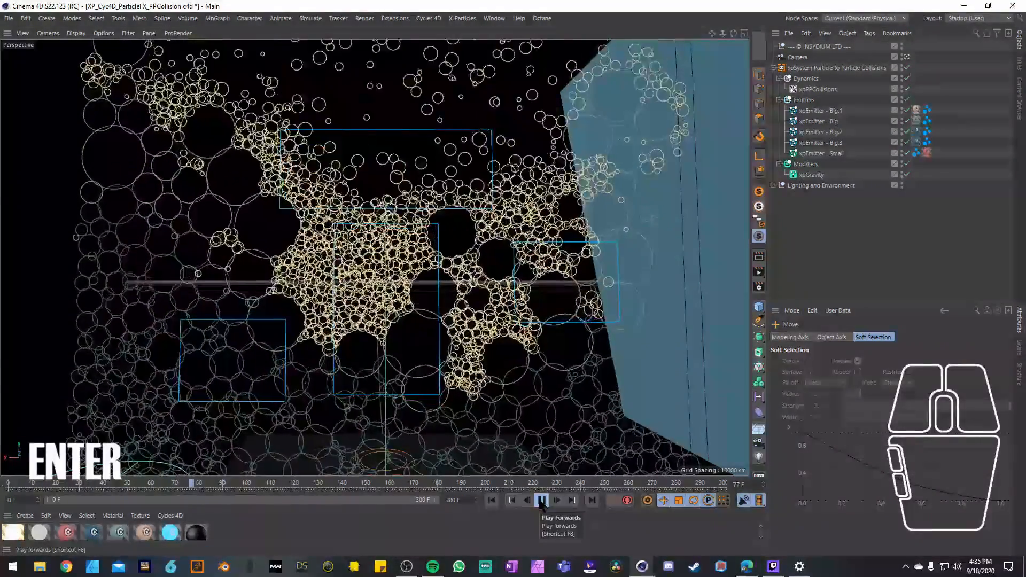
pyautogui.click(542, 502)
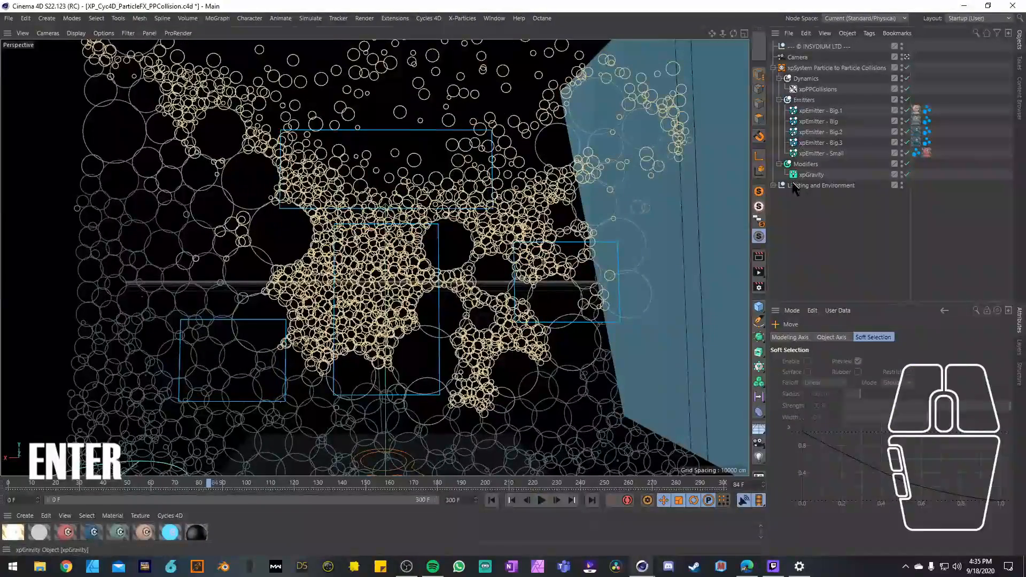
# Step: Hide the Lighting and Environment group, switch its visibility back on and expand its contents
pyautogui.keyDown('alt'); pyautogui.click(902, 184); pyautogui.keyUp('alt')
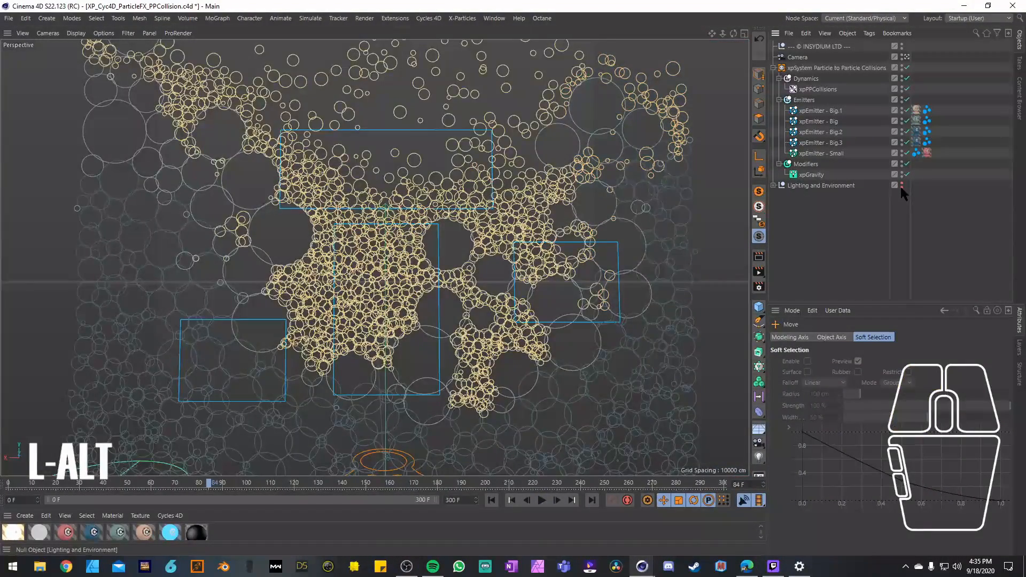
pyautogui.keyDown('alt'); pyautogui.click(901, 185); pyautogui.keyUp('alt')
pyautogui.keyDown('alt'); pyautogui.click(774, 186); pyautogui.keyUp('alt')
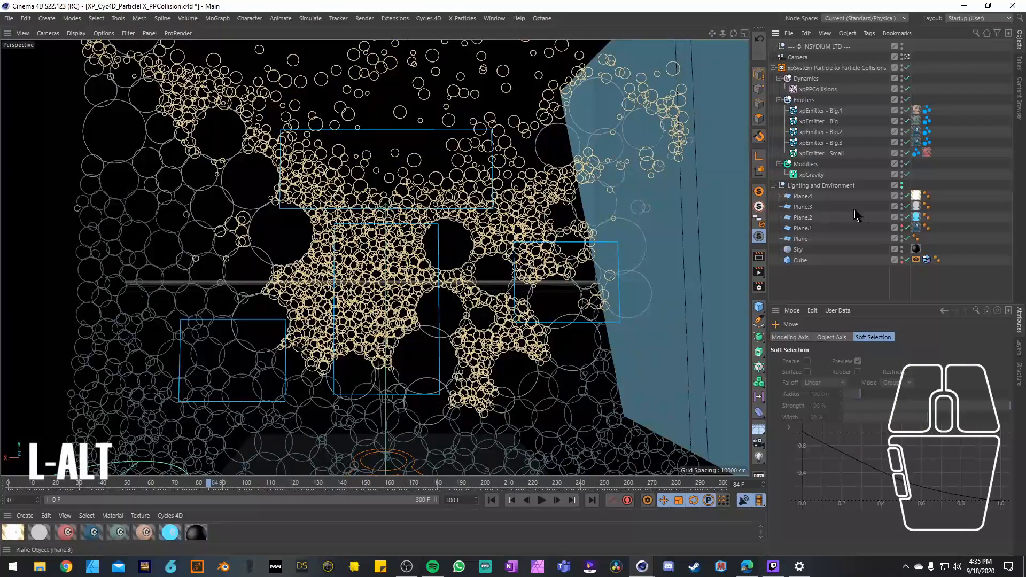
# Step: Hide Plane.4, Plane.3 and Plane.2 in the Lighting and Environment group and make them visible again
pyautogui.keyDown('alt'); pyautogui.click(902, 197); pyautogui.keyUp('alt')
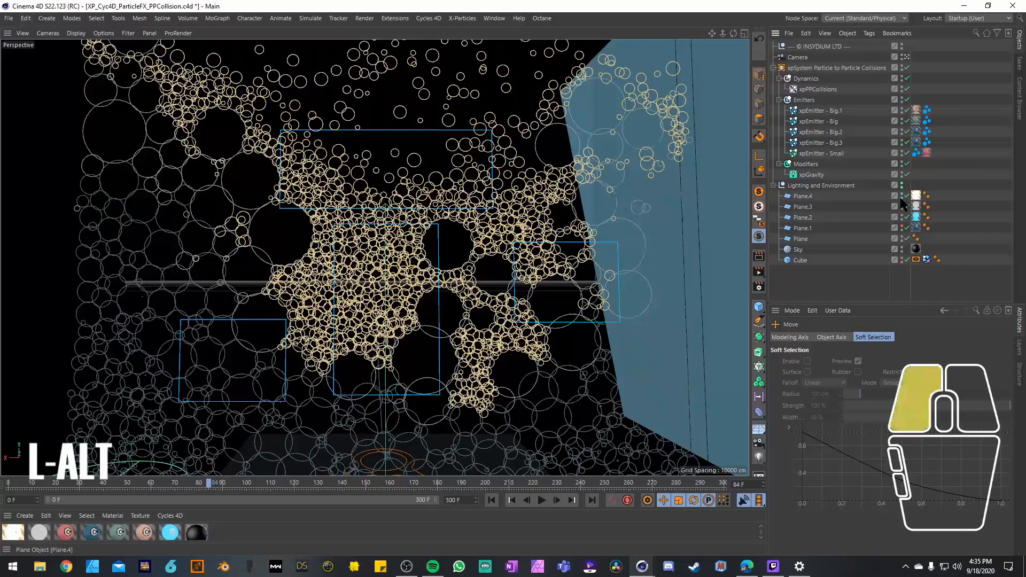
pyautogui.keyDown('alt'); pyautogui.click(902, 229); pyautogui.keyUp('alt')
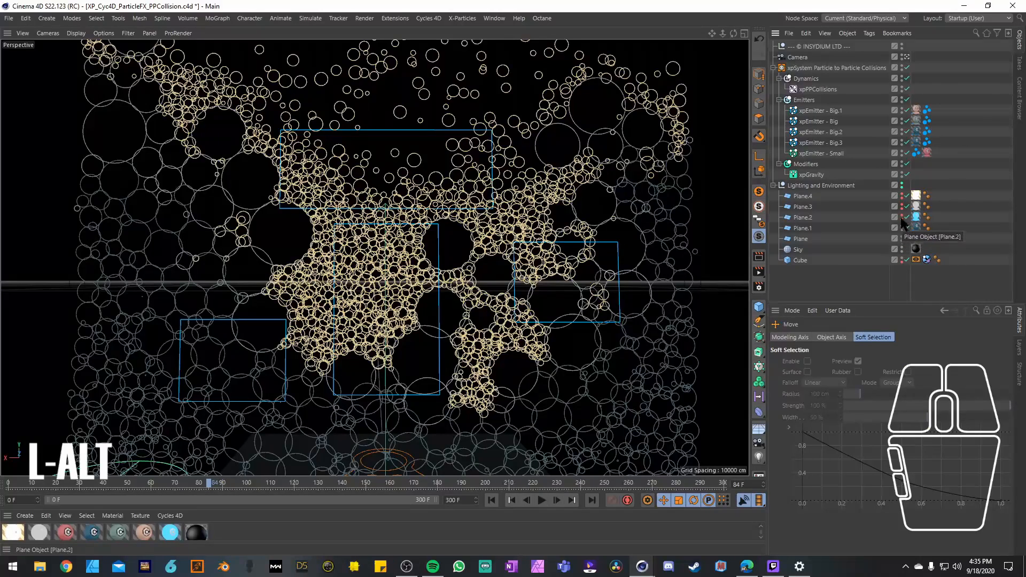
pyautogui.keyDown('alt'); pyautogui.click(902, 216); pyautogui.keyUp('alt')
pyautogui.keyDown('alt'); pyautogui.click(902, 205); pyautogui.keyUp('alt')
pyautogui.keyDown('alt'); pyautogui.click(901, 195); pyautogui.keyUp('alt')
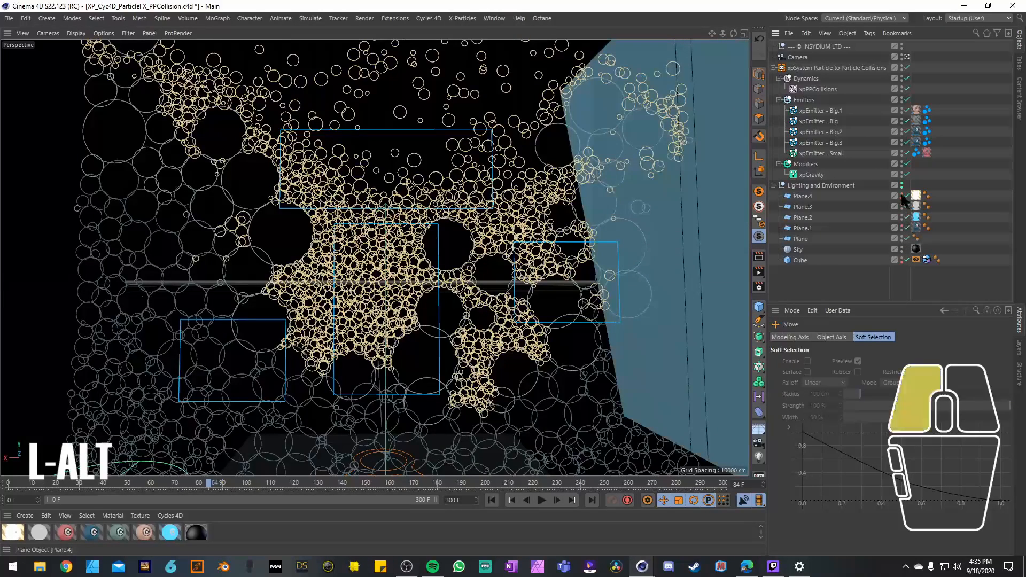
# Step: Toggle the visibility of Plane.1 and undo the recent visibility changes
pyautogui.keyDown('alt'); pyautogui.click(901, 227); pyautogui.keyUp('alt')
pyautogui.hotkey('ctrl', 'z')
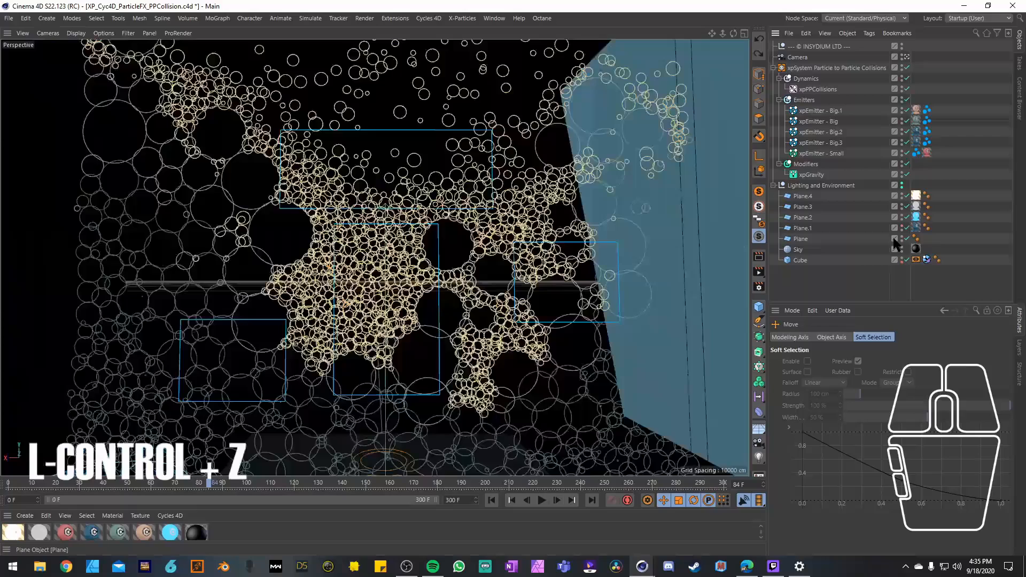
pyautogui.hotkey('ctrl', 'z')
pyautogui.hotkey('ctrl', 'z')
pyautogui.hotkey('ctrl', 'z')
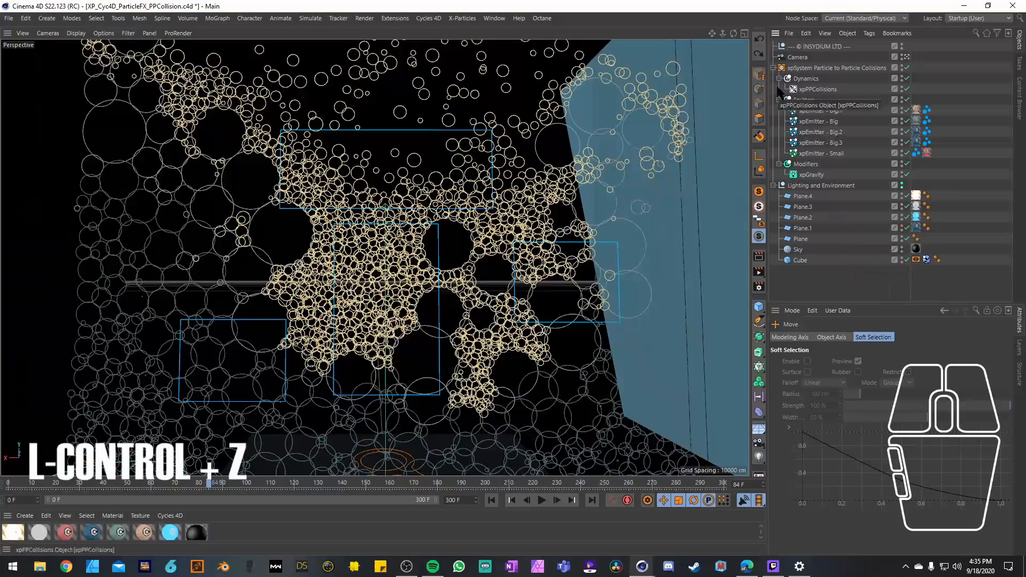
# Step: Turn off Icon in Viewport for the xpSystem Particle to Particle Collisions object and collapse its hierarchy
pyautogui.click(871, 450)
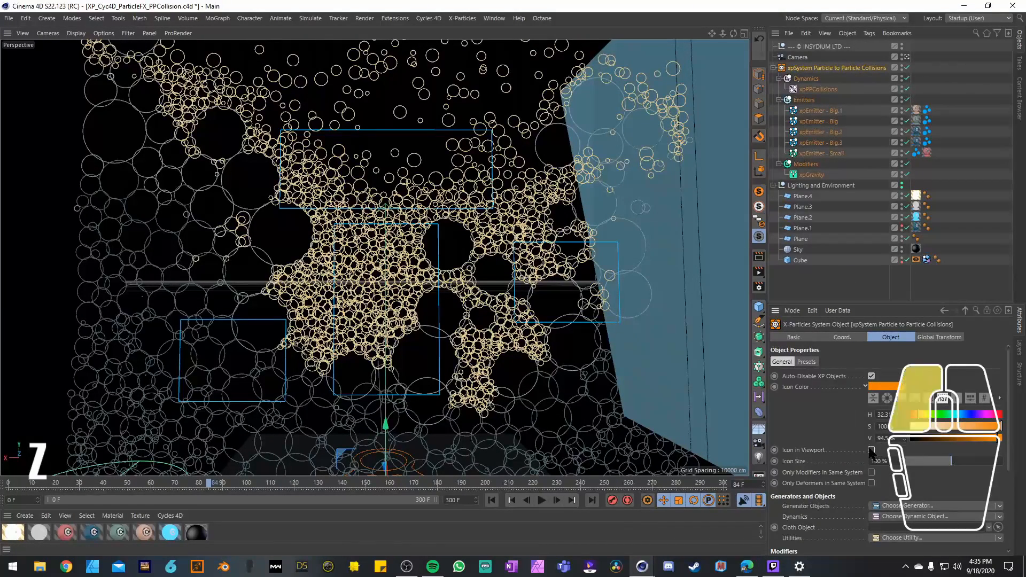
pyautogui.click(774, 68)
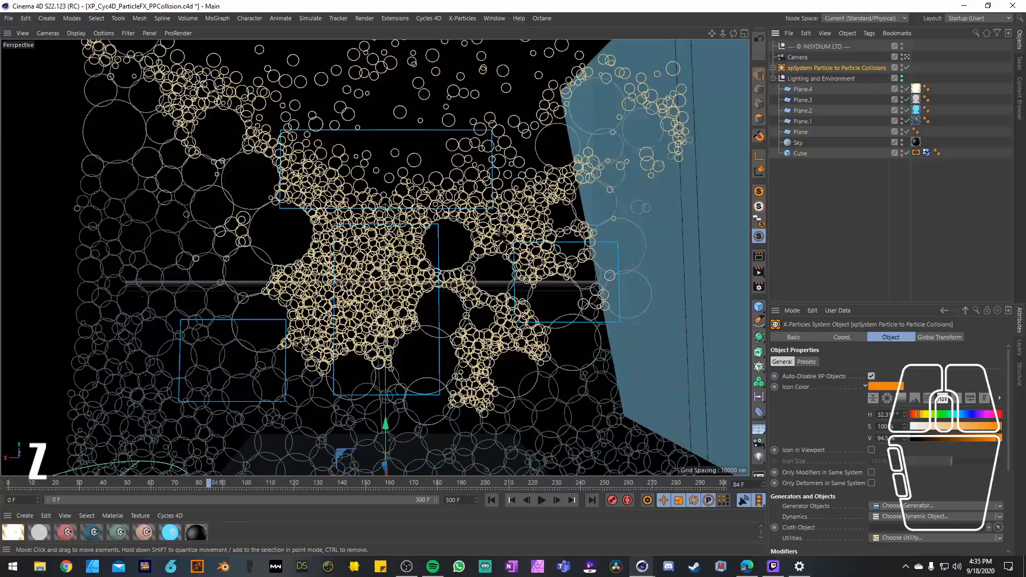
# Step: Return the animation to frame 0, collapse the Lighting and Environment group and clear the selection
pyautogui.click(492, 499)
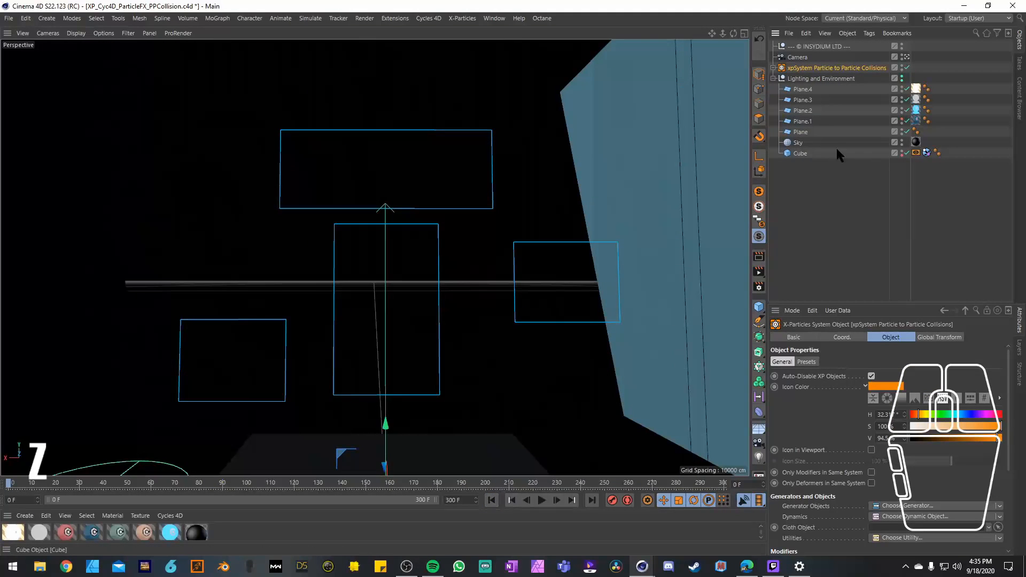
pyautogui.click(773, 79)
pyautogui.click(775, 94)
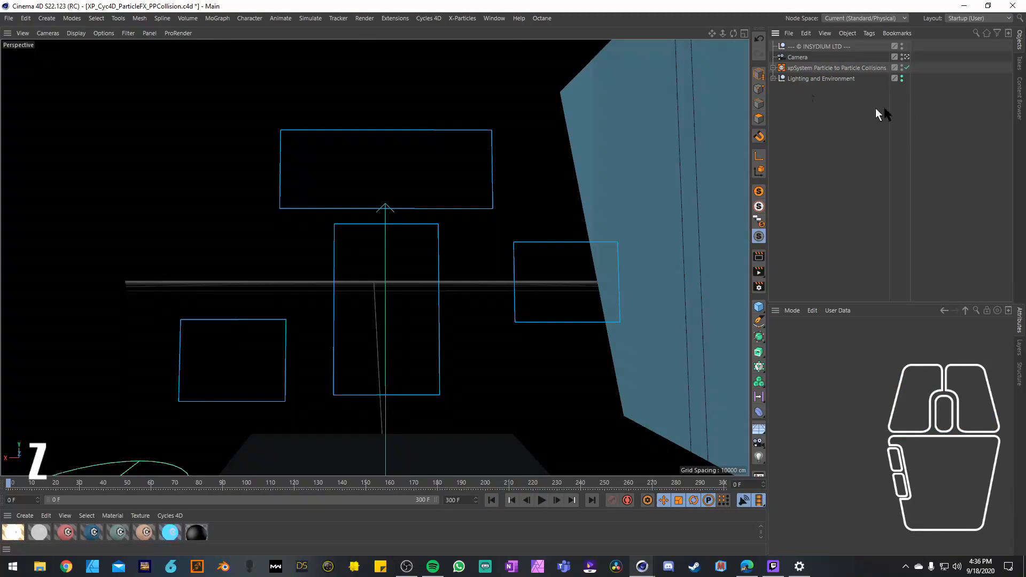
# Step: Hide the Lighting and Environment group and disable Modifiers, xpGravity and every emitter in the xpSystem except xpEmitter - Big.1
pyautogui.keyDown('alt'); pyautogui.click(902, 78); pyautogui.keyUp('alt')
pyautogui.click(773, 68)
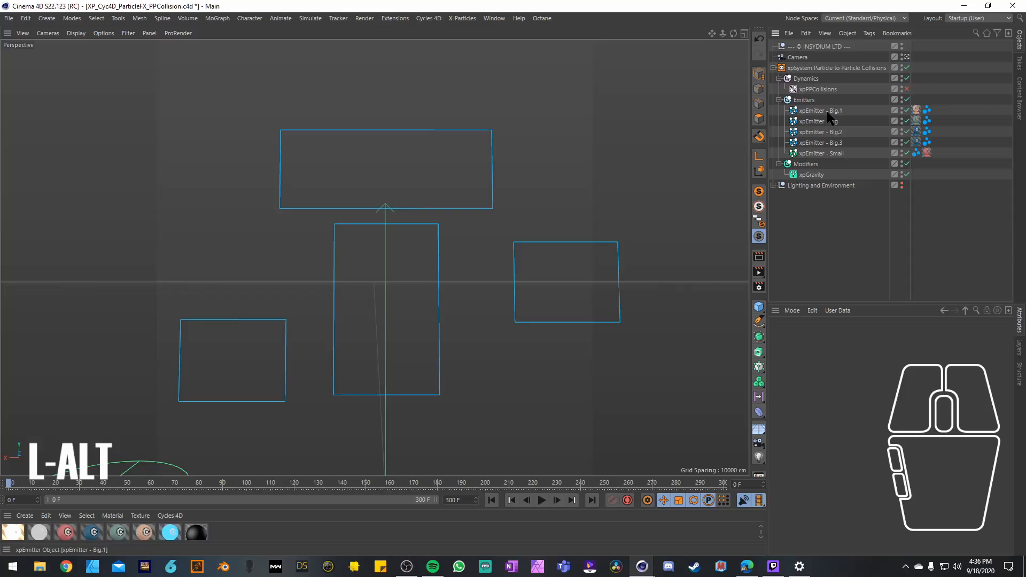
pyautogui.click(822, 153)
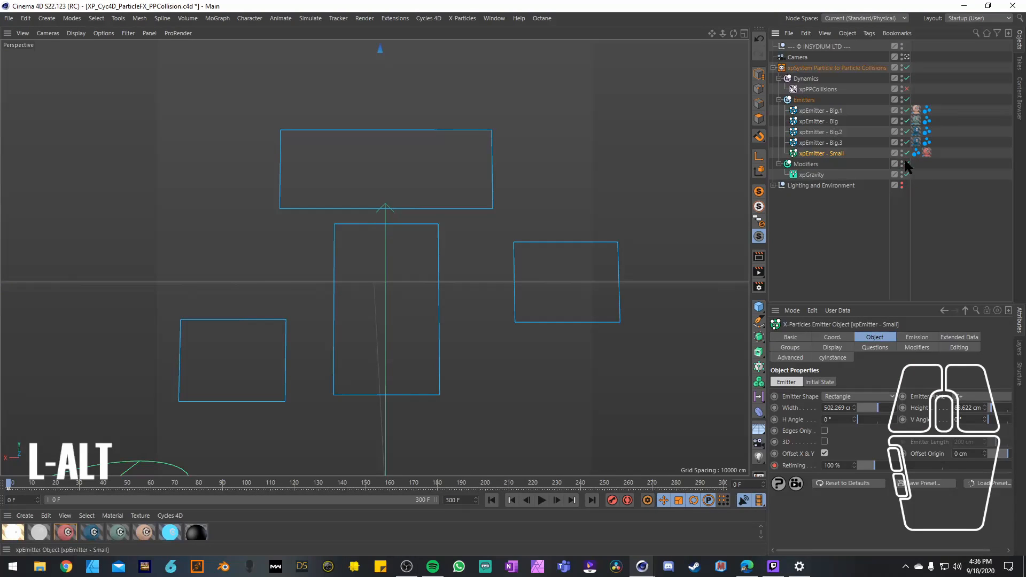
pyautogui.moveTo(907, 166); pyautogui.dragTo(907, 134)
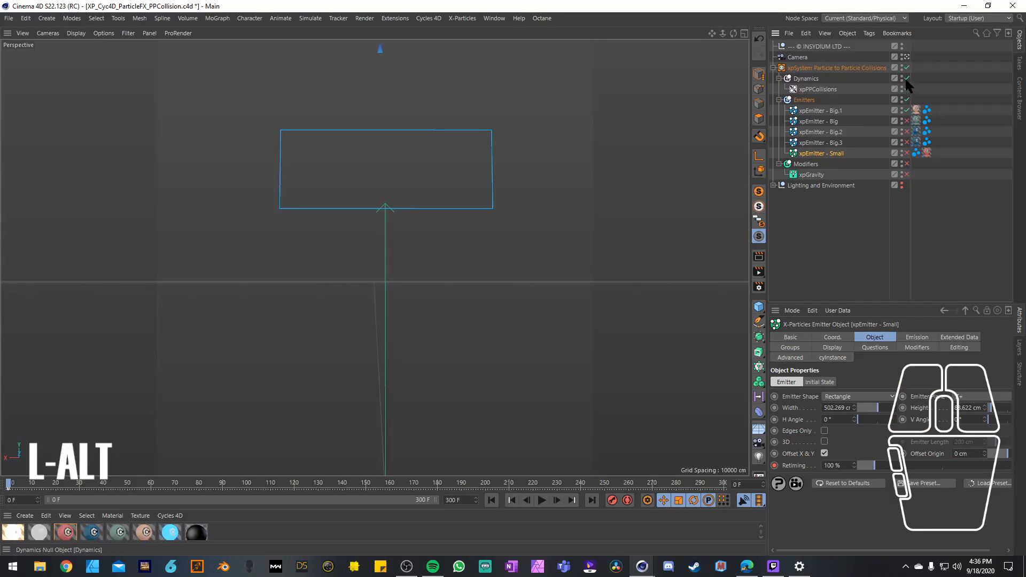
# Step: Select xpEmitter - Big.1 and play the simulation to check how its particles behave on their own
pyautogui.click(827, 111)
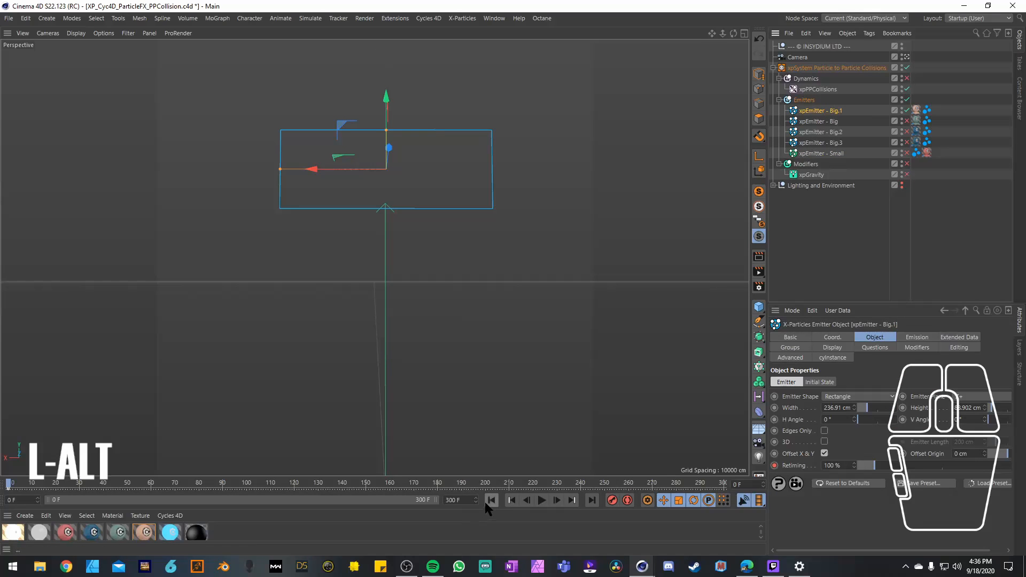
pyautogui.click(542, 501)
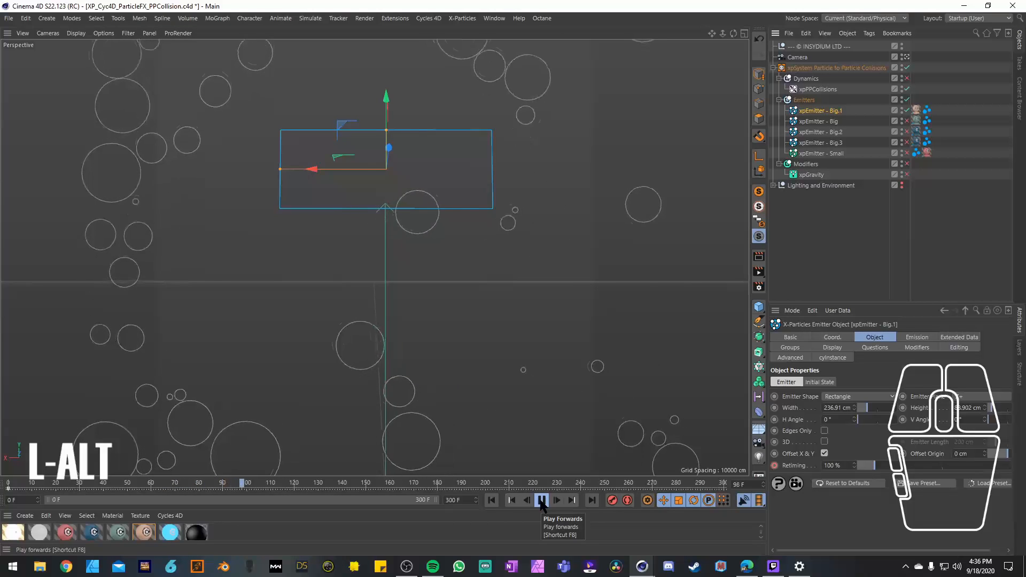
pyautogui.click(542, 501)
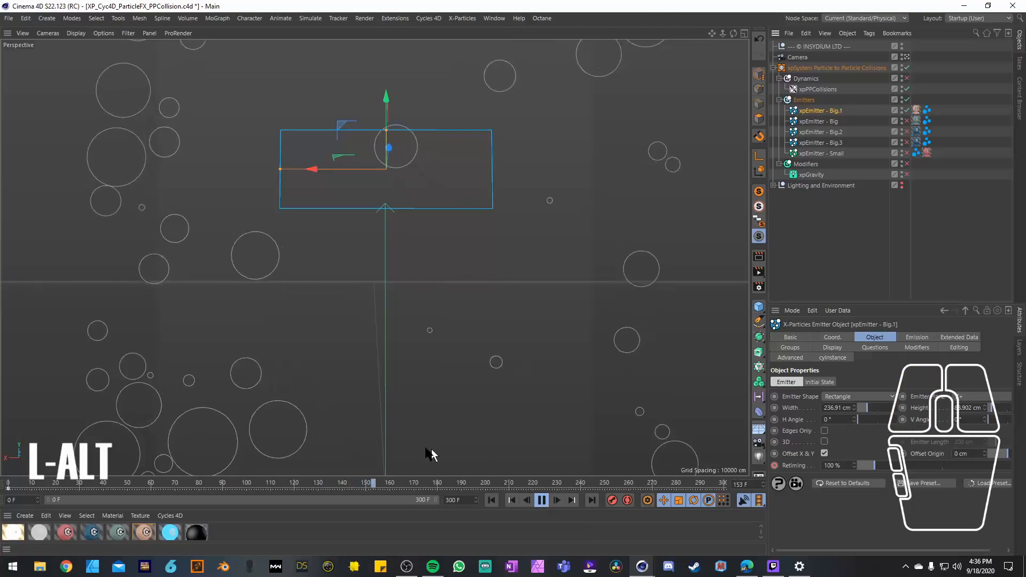
pyautogui.click(541, 500)
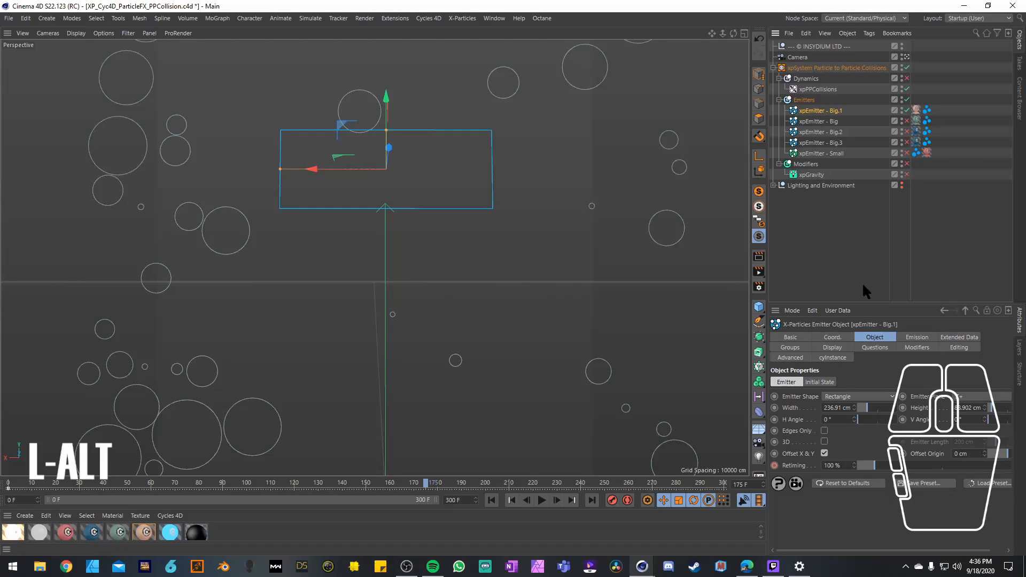
# Step: Show the Basic Particle Data in the Emission settings of xpEmitter - Big.1 and widen the attributes area
pyautogui.click(904, 337)
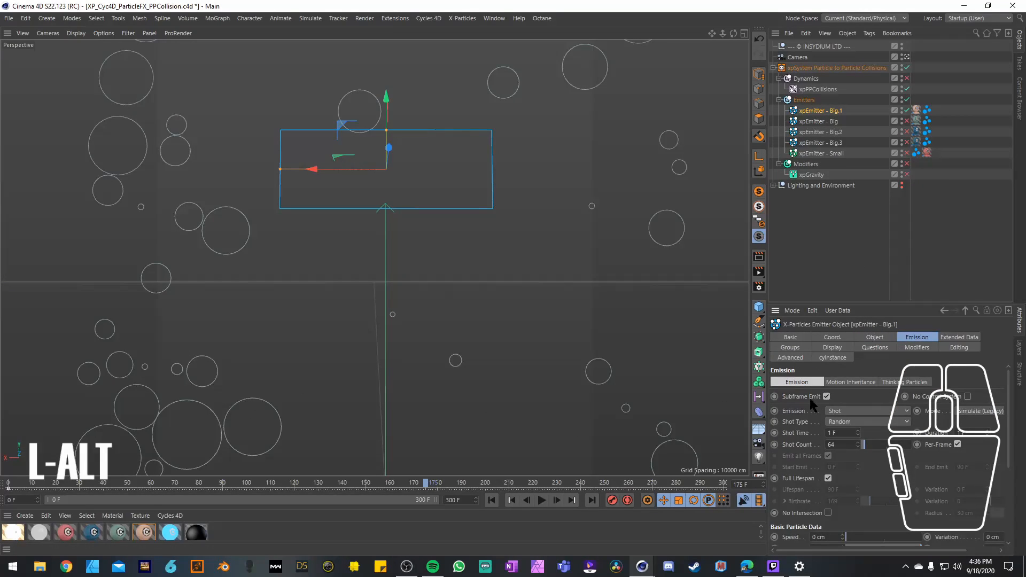
pyautogui.scroll(-3, 813, 405)
pyautogui.scroll(-1, 812, 406)
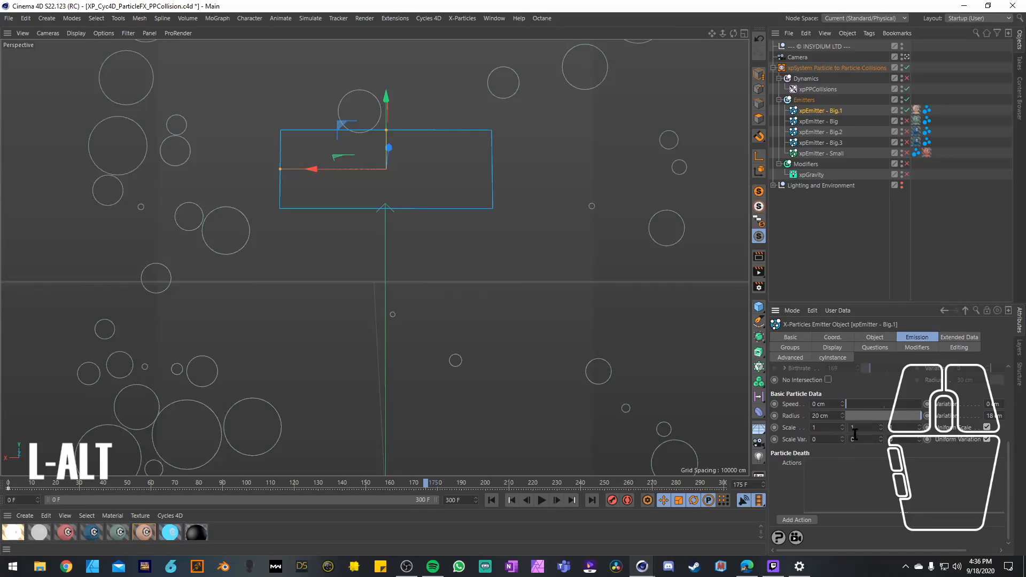
pyautogui.moveTo(771, 438); pyautogui.dragTo(663, 438)
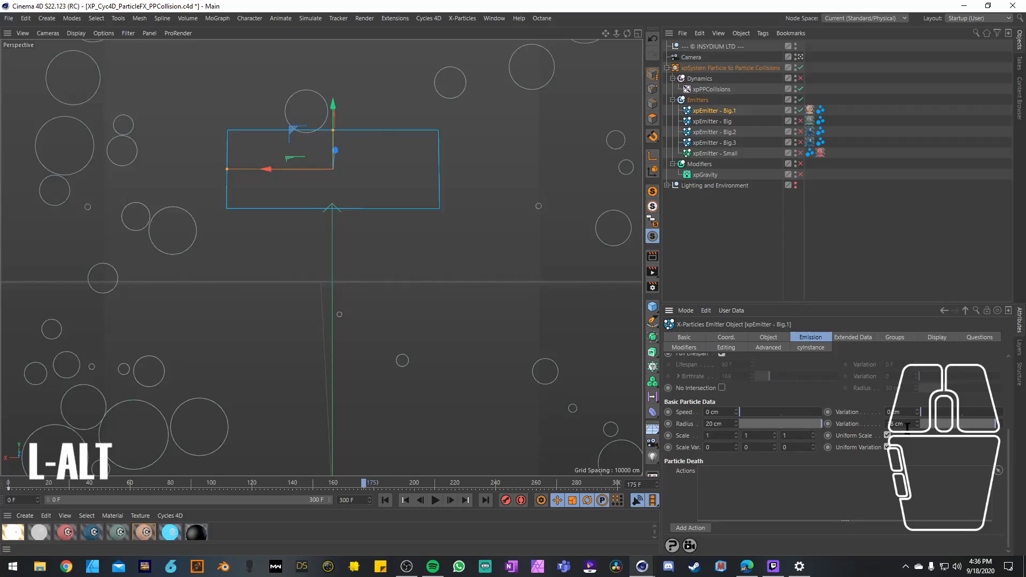
# Step: Set the particle radius of xpEmitter - Big.1 to 35 cm with 30 cm variation and replay the simulation from the start
pyautogui.click(730, 424)
pyautogui.write('35')
pyautogui.click(909, 424)
pyautogui.write('30')
pyautogui.click(842, 482)
pyautogui.click(405, 500)
pyautogui.click(436, 500)
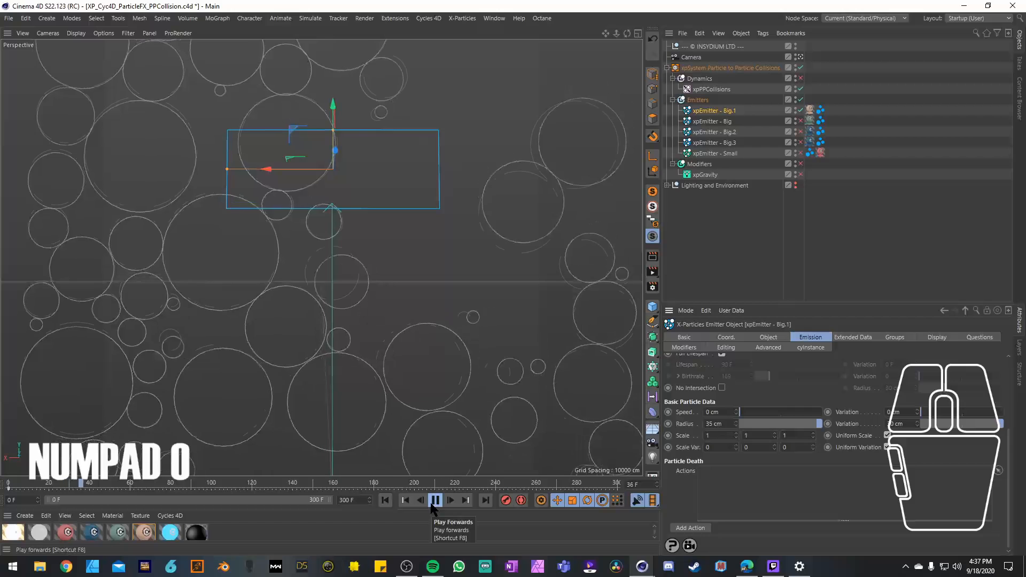
pyautogui.click(435, 501)
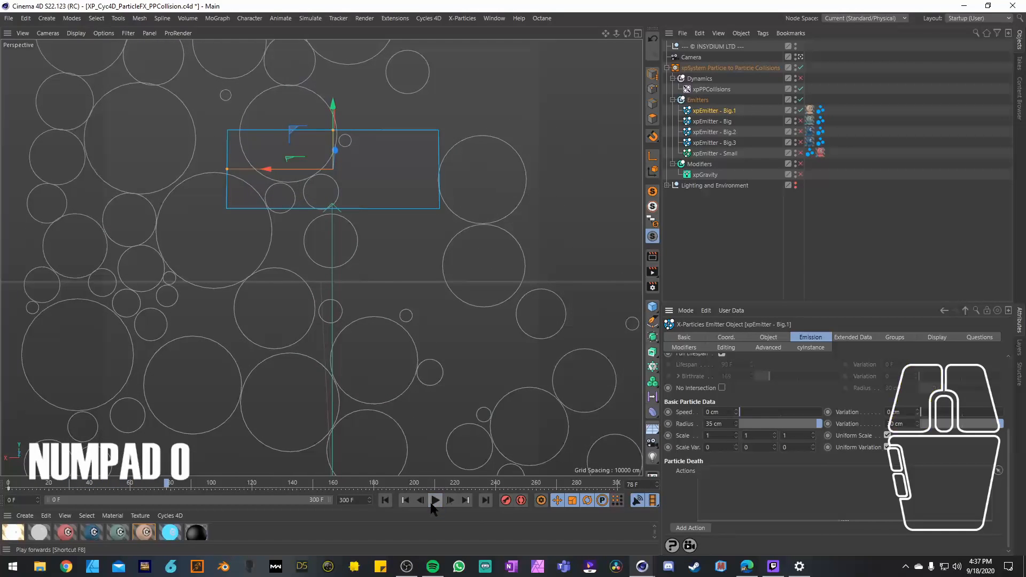
# Step: Reduce the particle radius of xpEmitter - Big.1 to 25 cm and replay the simulation from frame 0
pyautogui.click(732, 426)
pyautogui.write('25')
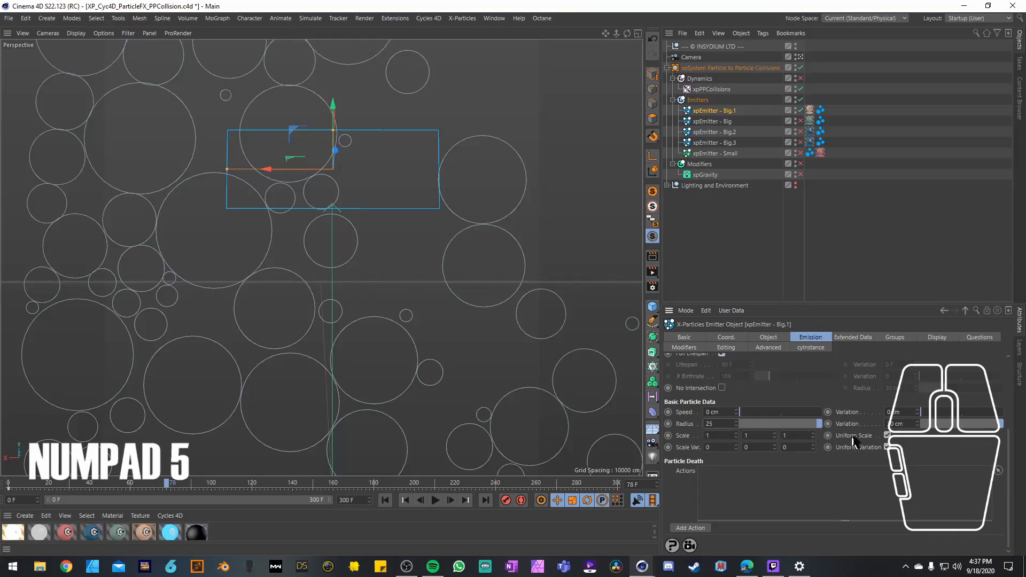
pyautogui.click(385, 499)
pyautogui.click(436, 501)
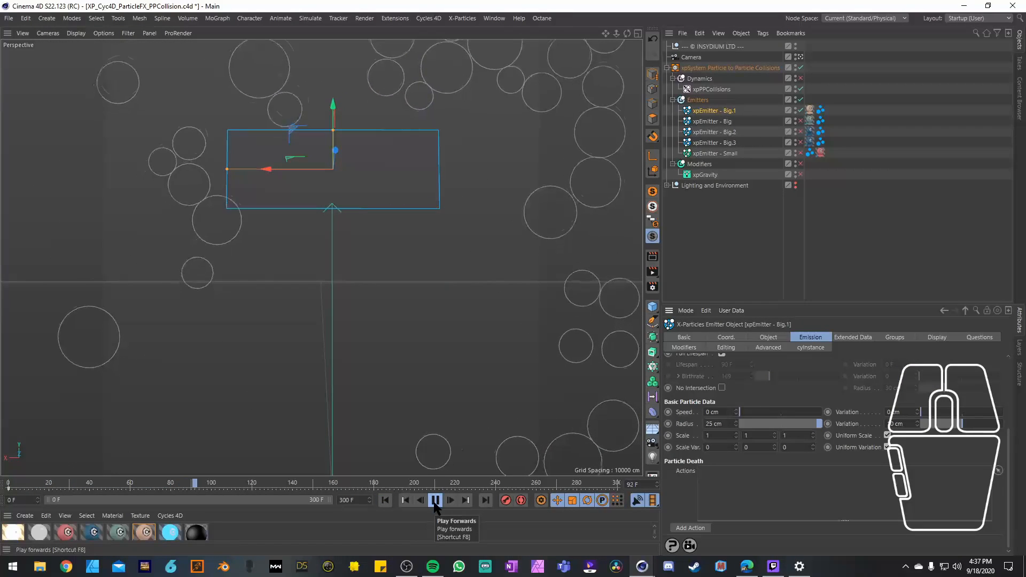
pyautogui.click(436, 500)
# Step: Set the particle radius of xpEmitter - Big.1 to 30 cm with 20 cm variation and replay the simulation
pyautogui.moveTo(724, 425); pyautogui.dragTo(685, 428)
pyautogui.write('30')
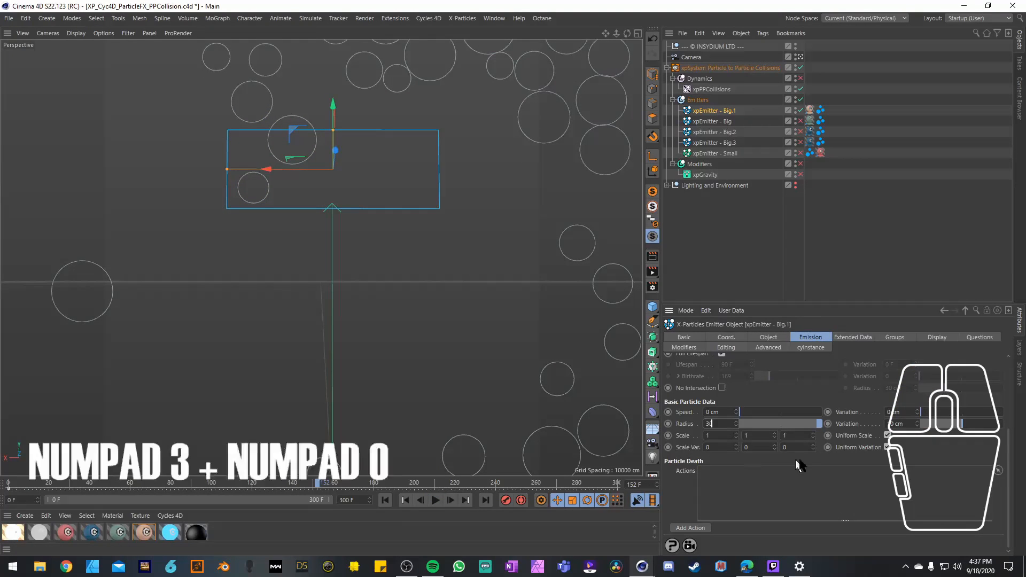
pyautogui.moveTo(910, 426); pyautogui.dragTo(865, 425)
pyautogui.write('20')
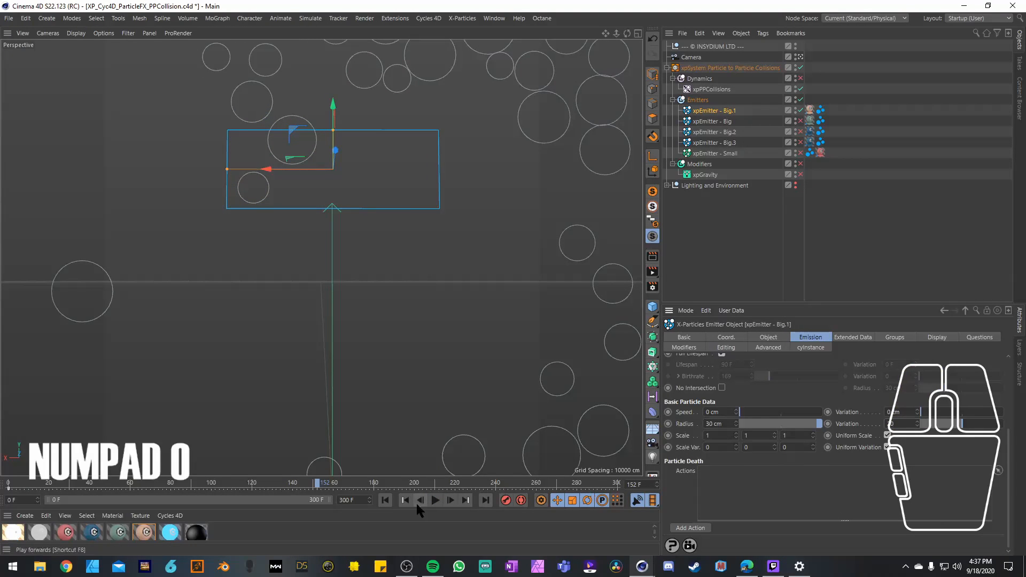
pyautogui.click(405, 501)
pyautogui.click(436, 501)
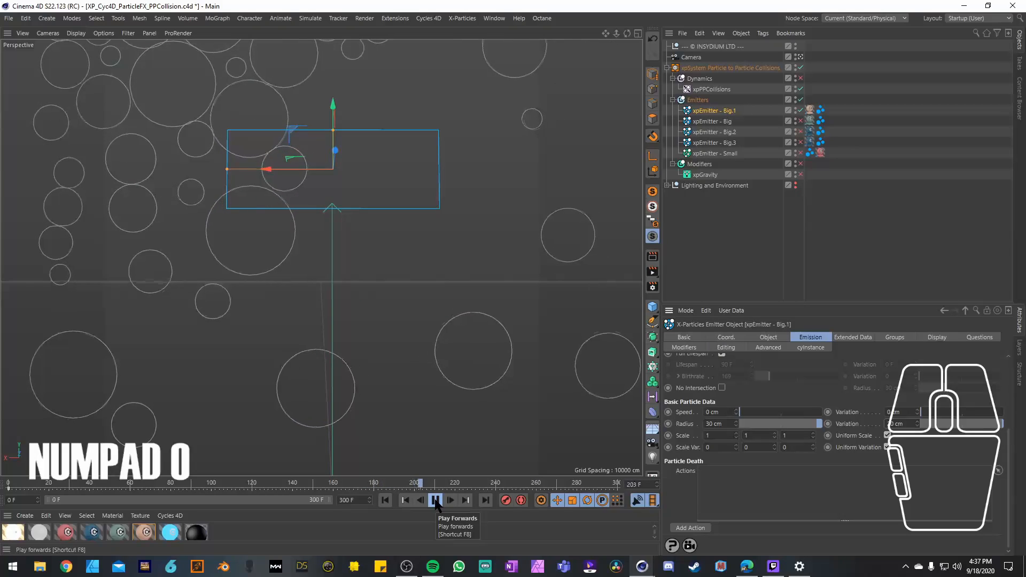
pyautogui.click(436, 502)
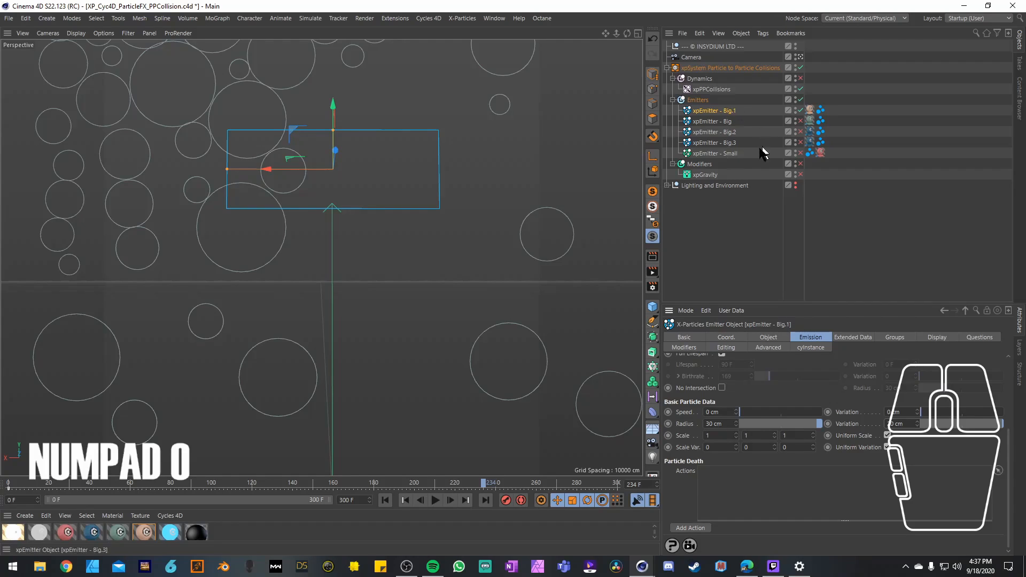
# Step: Enable xpEmitter - Big and move it above xpEmitter - Big.1 in the Emitters group
pyautogui.click(800, 122)
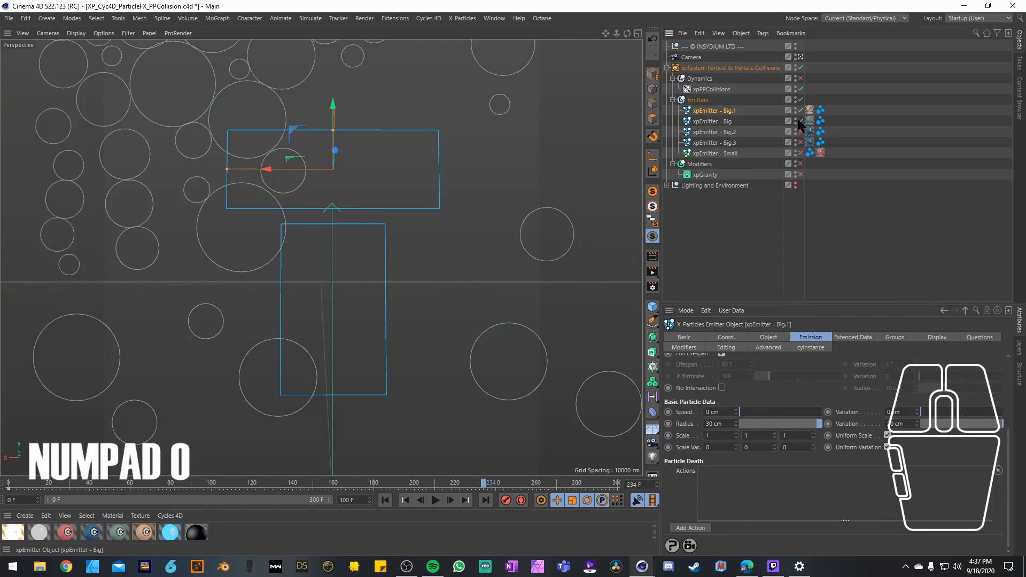
pyautogui.click(716, 123)
pyautogui.moveTo(695, 124); pyautogui.dragTo(705, 106)
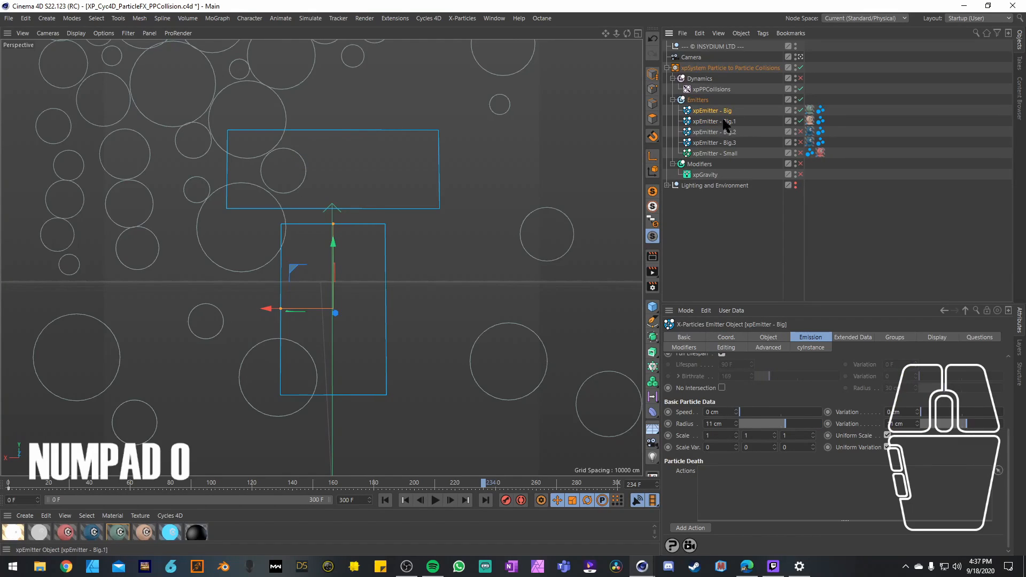
pyautogui.click(716, 122)
pyautogui.click(719, 111)
# Step: Play the simulation from frame 0 to check xpEmitter - Big together with xpEmitter - Big.1
pyautogui.click(385, 500)
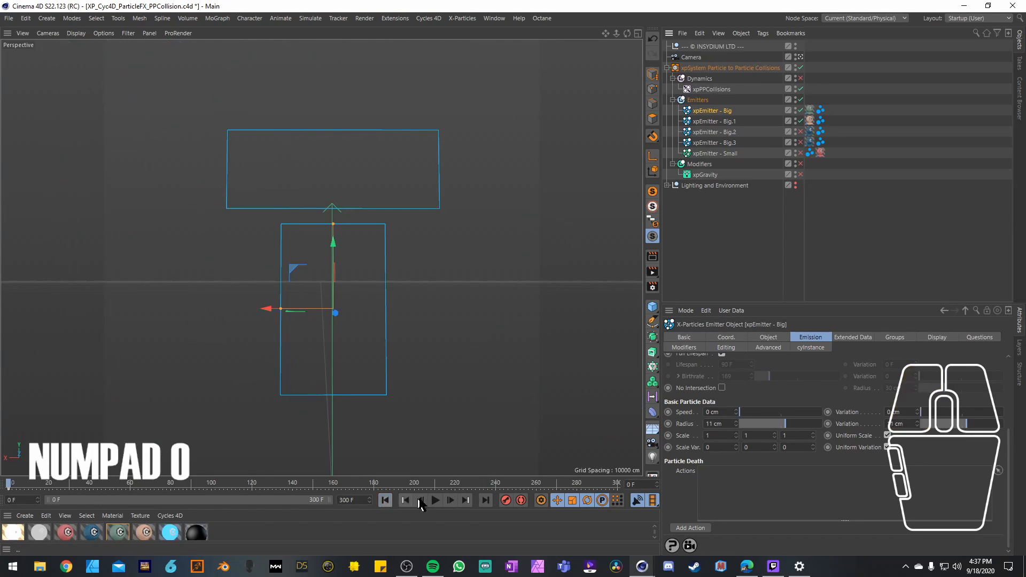
pyautogui.click(436, 501)
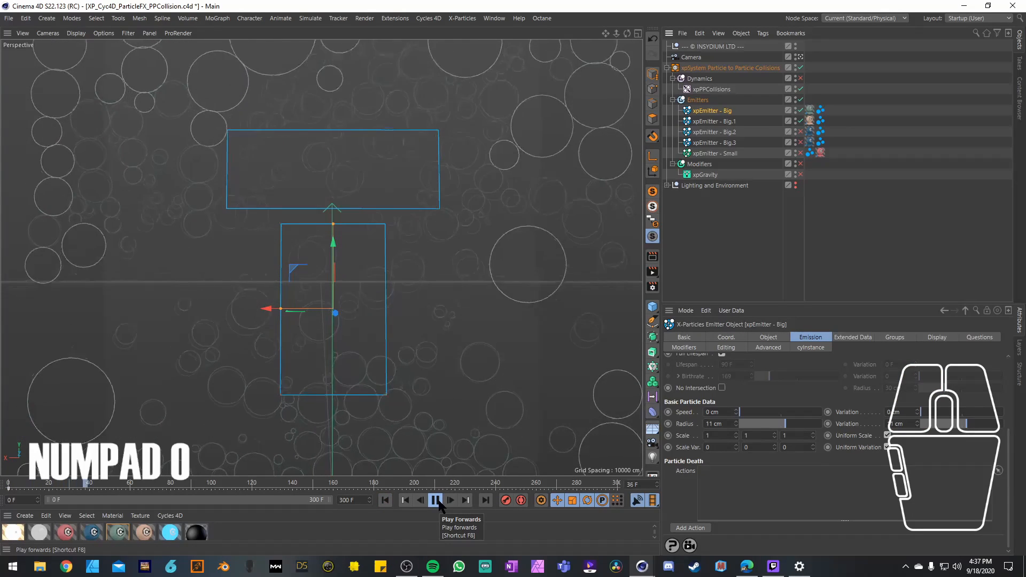
pyautogui.click(436, 501)
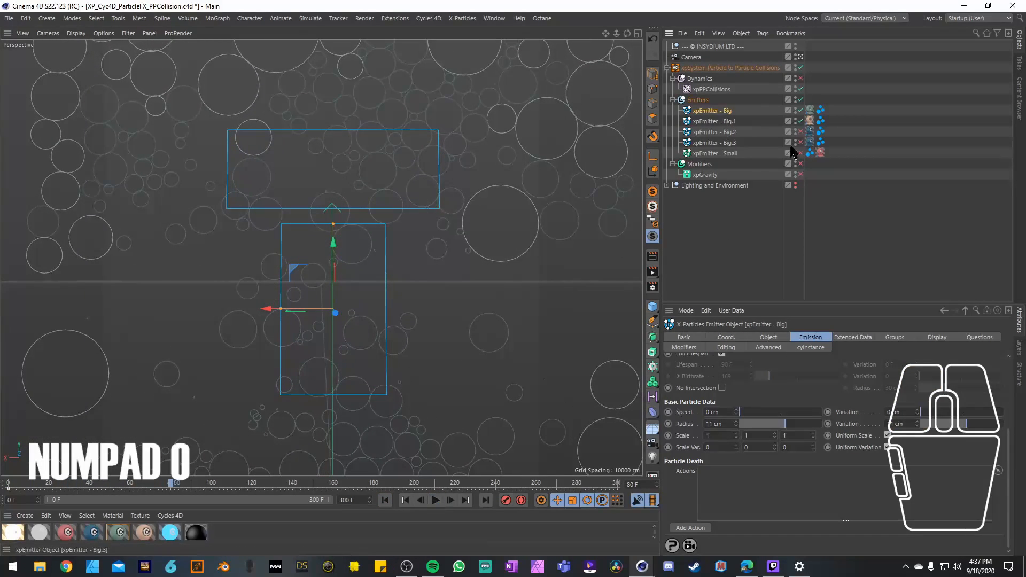
# Step: Set the radius variation of xpEmitter - Big to 8 cm and replay the simulation from frame 0
pyautogui.click(728, 120)
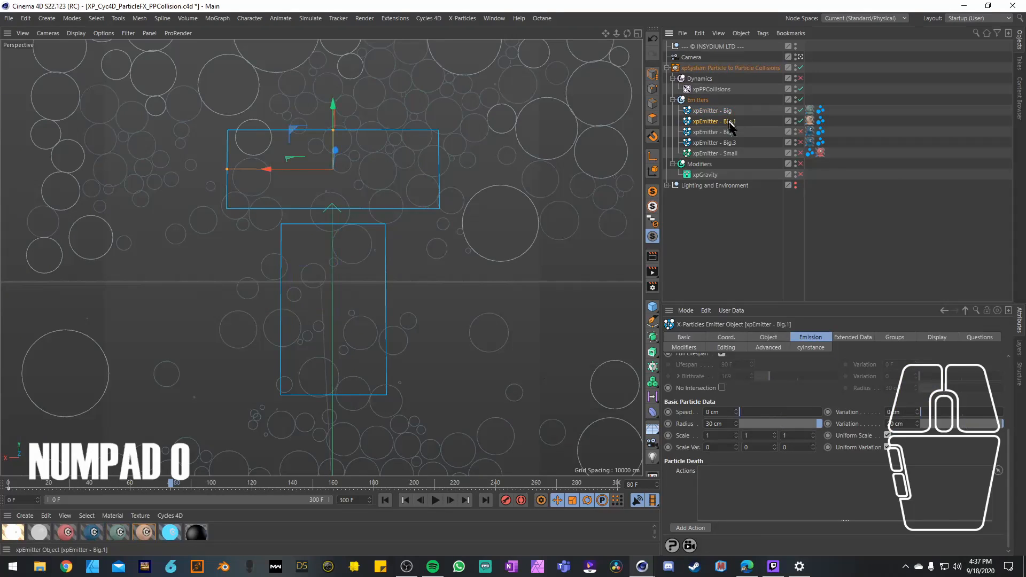
pyautogui.click(726, 111)
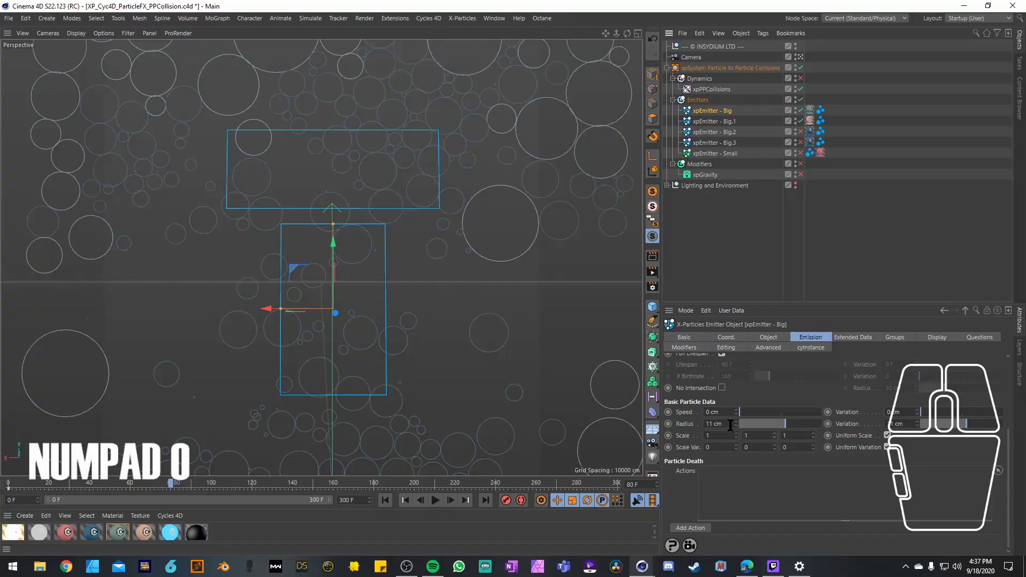
pyautogui.click(903, 424)
pyautogui.write('8')
pyautogui.click(385, 501)
pyautogui.click(436, 500)
pyautogui.click(435, 500)
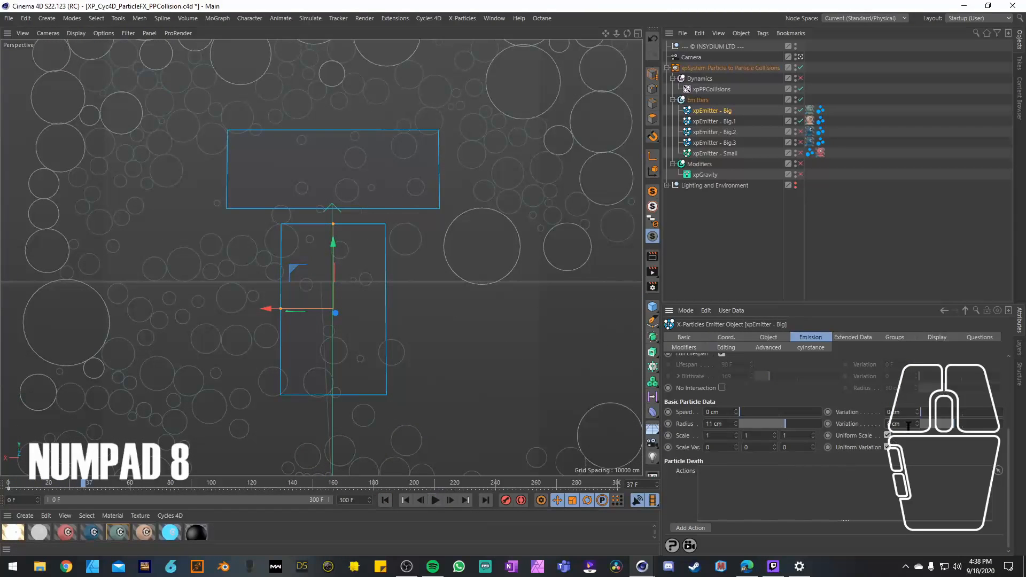
# Step: Set the radius variation of xpEmitter - Big to 5 cm and replay the simulation from frame 0
pyautogui.write('5')
pyautogui.click(385, 500)
pyautogui.click(436, 501)
pyautogui.click(436, 500)
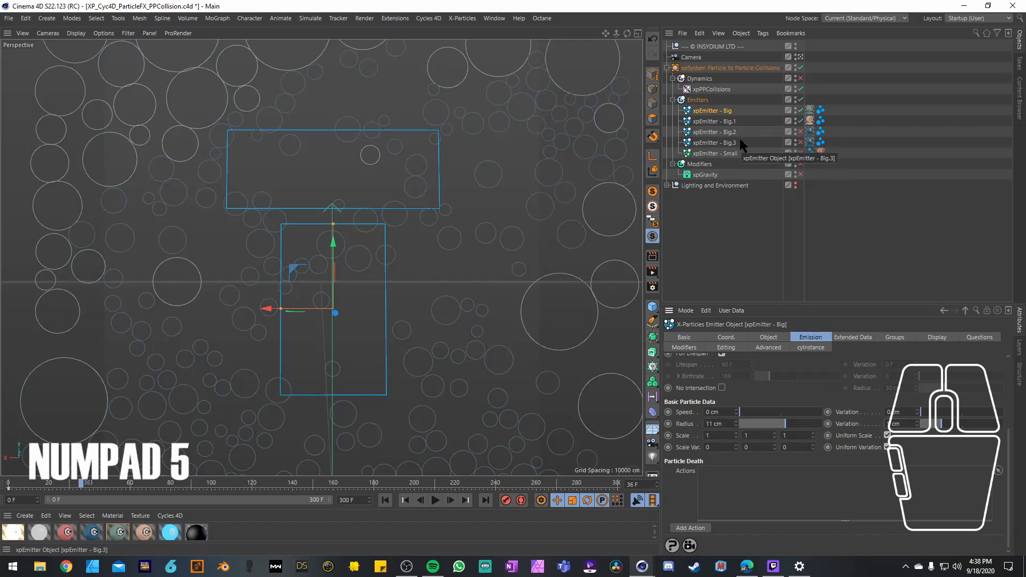
# Step: Enable xpEmitter - Big.2 and play the simulation from frame 0 with its particles included
pyautogui.click(731, 134)
pyautogui.click(801, 131)
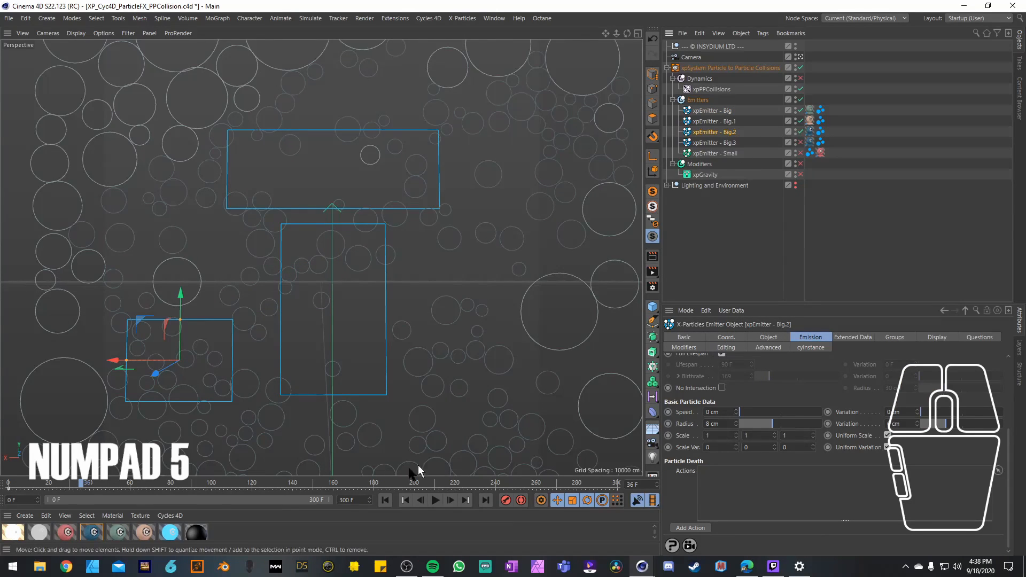
pyautogui.click(385, 500)
pyautogui.click(435, 500)
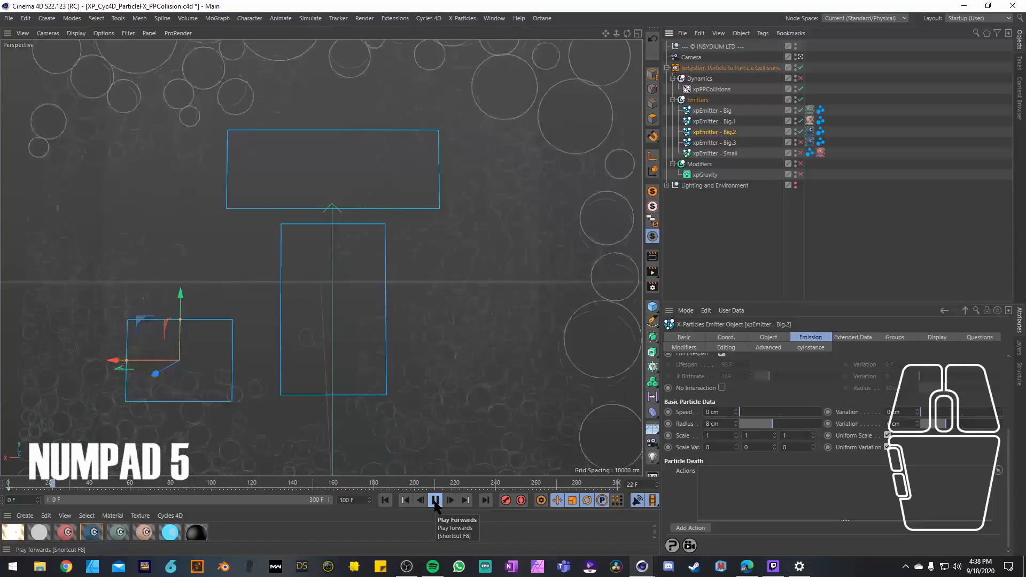
pyautogui.click(436, 500)
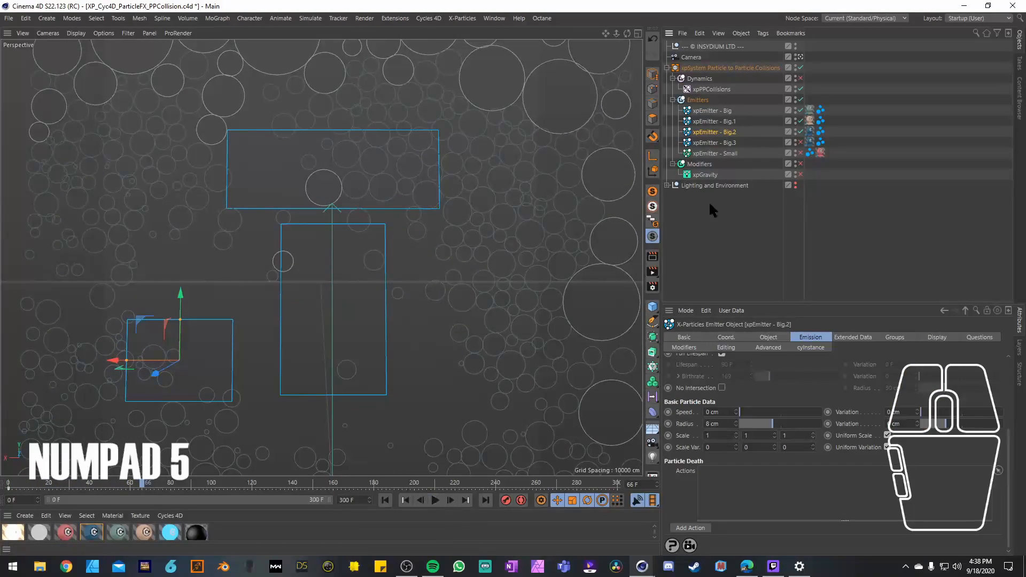
# Step: Review the display settings of xpEmitter - Big, keeping the Single Color mode and its current particle colour
pyautogui.click(719, 110)
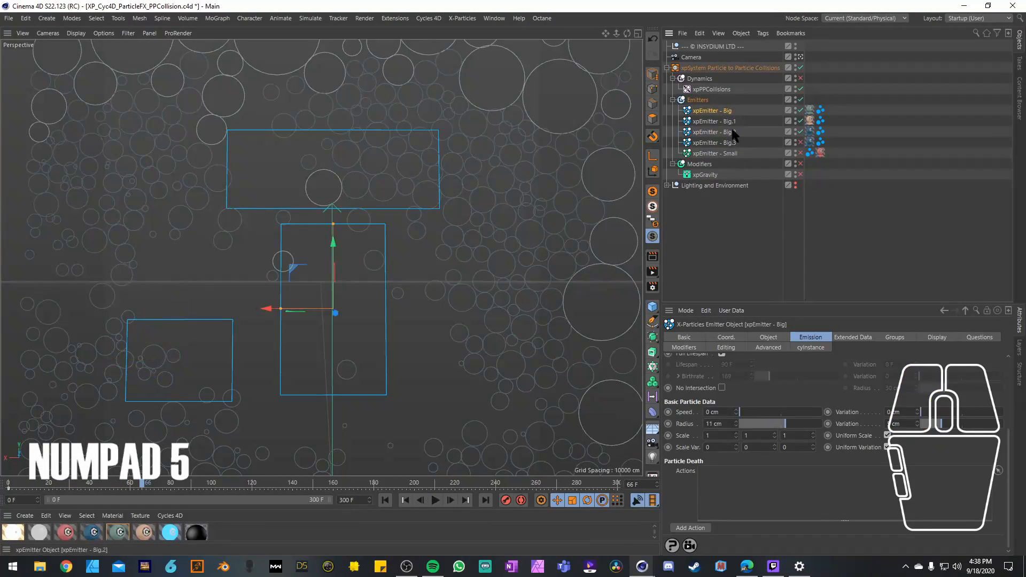
pyautogui.click(937, 338)
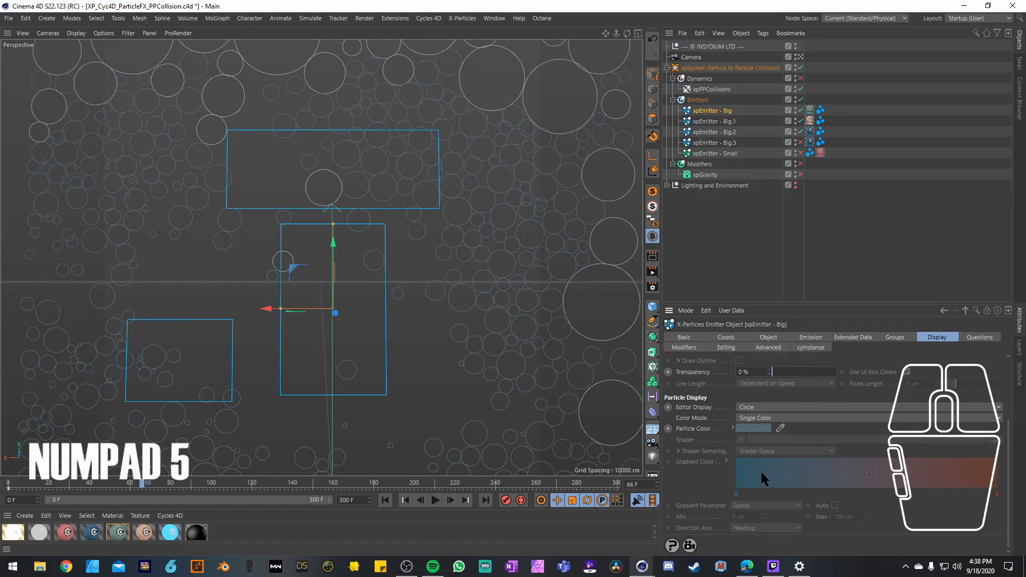
pyautogui.click(748, 421)
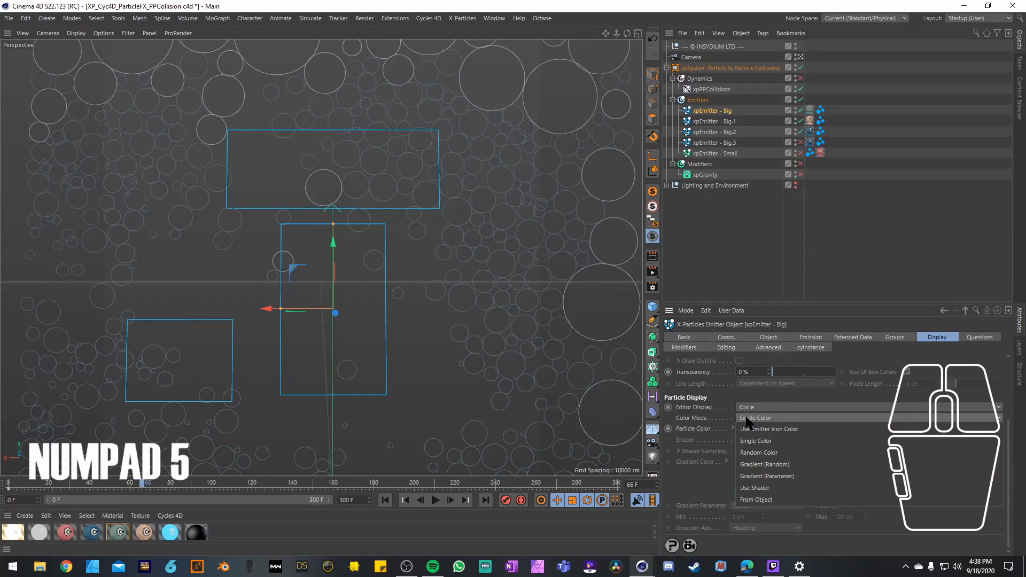
pyautogui.click(720, 437)
pyautogui.scroll(4, 722, 436)
pyautogui.scroll(-4, 719, 428)
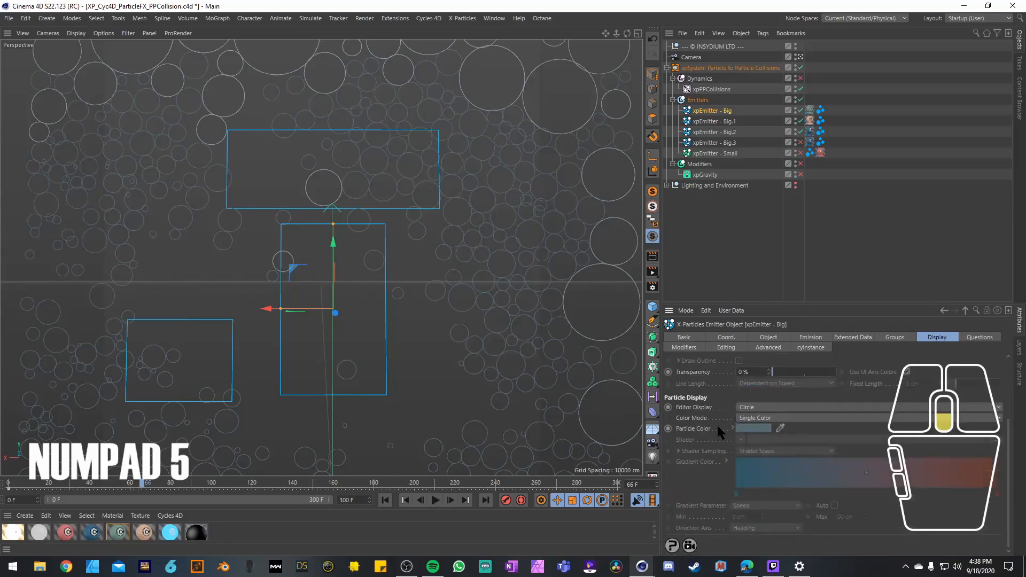
pyautogui.click(747, 421)
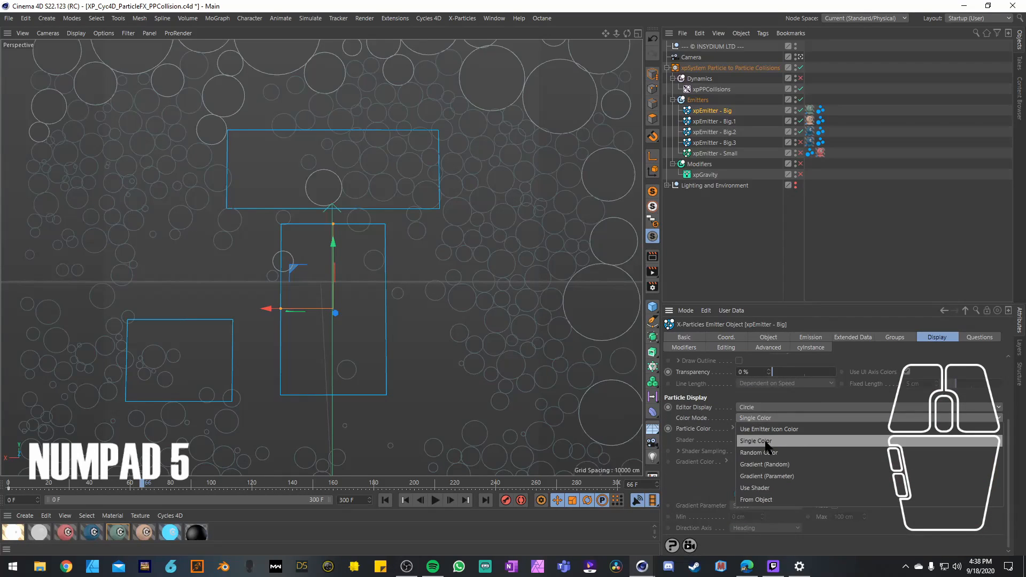
pyautogui.click(765, 441)
pyautogui.click(754, 425)
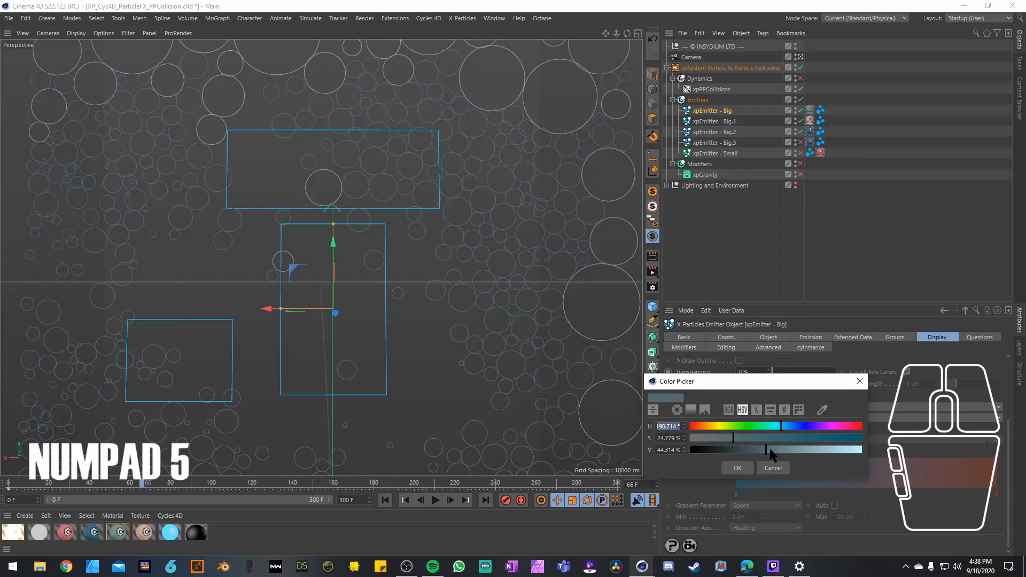
pyautogui.click(737, 468)
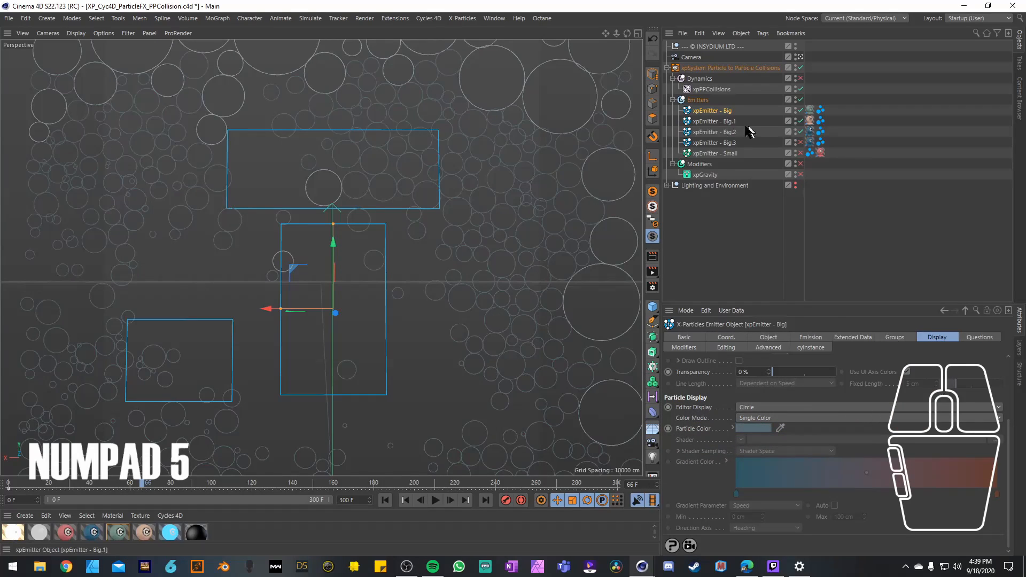
# Step: Change the particle colour of xpEmitter - Big.2 to a lighter pale blue and replay the simulation from frame 0
pyautogui.click(731, 121)
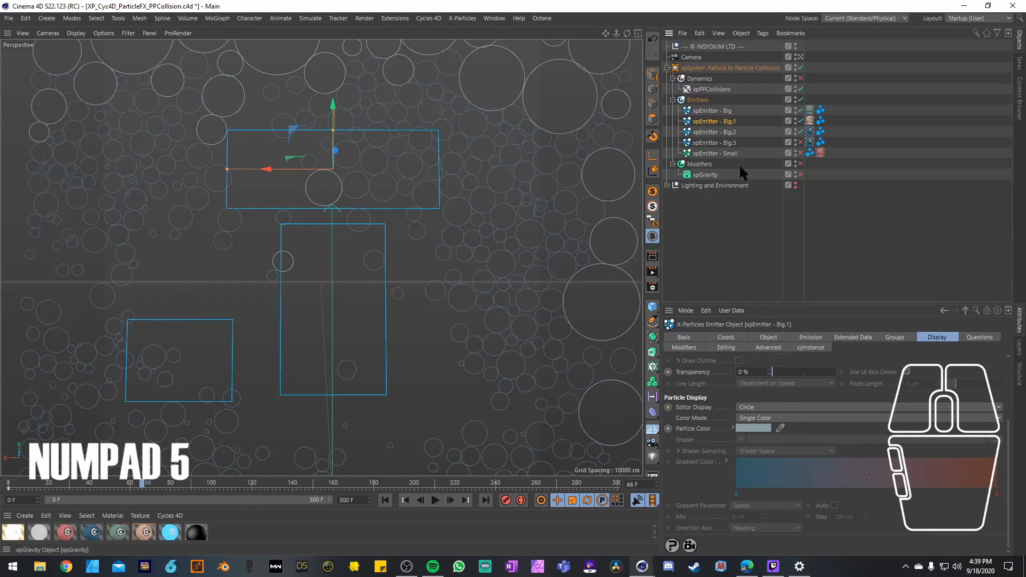
pyautogui.click(730, 133)
pyautogui.click(750, 427)
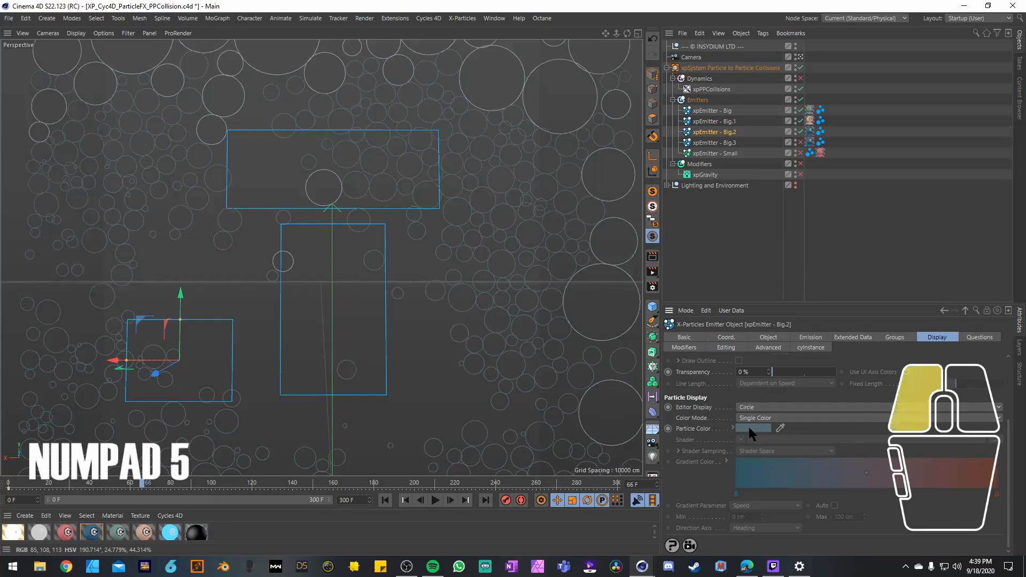
pyautogui.click(758, 440)
pyautogui.click(736, 467)
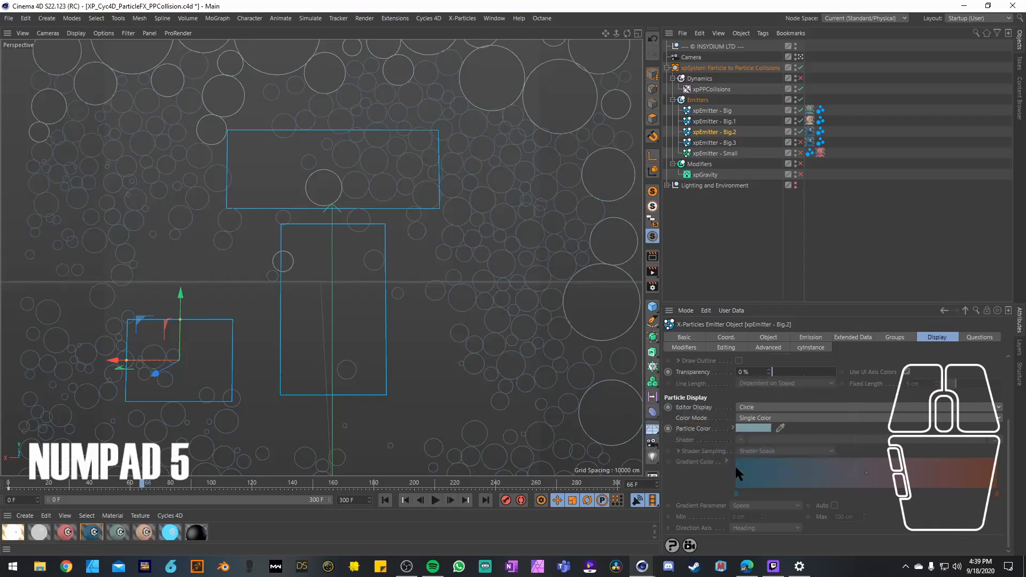
pyautogui.click(387, 500)
pyautogui.click(436, 500)
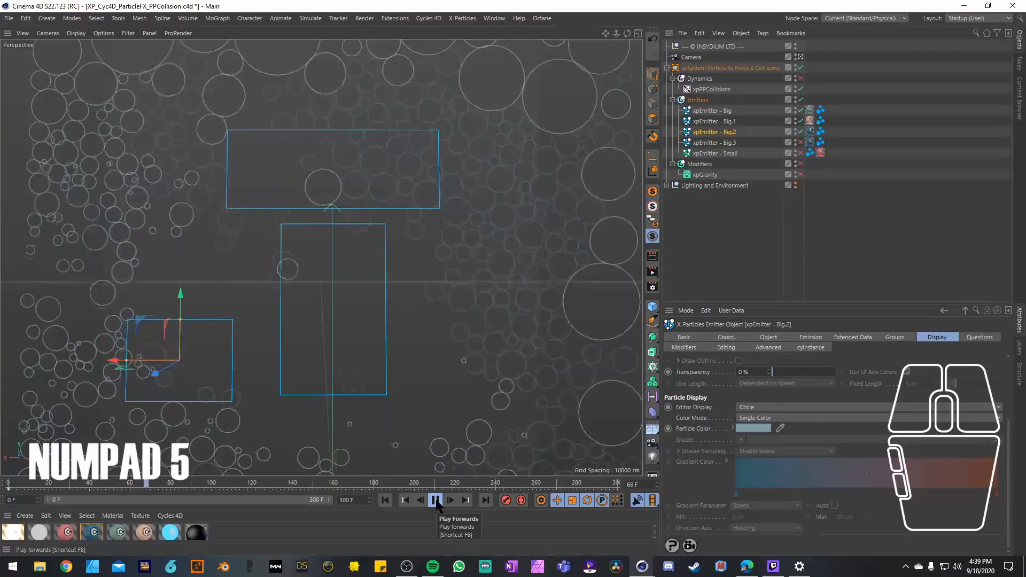
pyautogui.click(435, 500)
# Step: Enable xpEmitter - Big.3 and play the simulation from frame 0 with its particles included
pyautogui.click(800, 143)
pyautogui.click(728, 144)
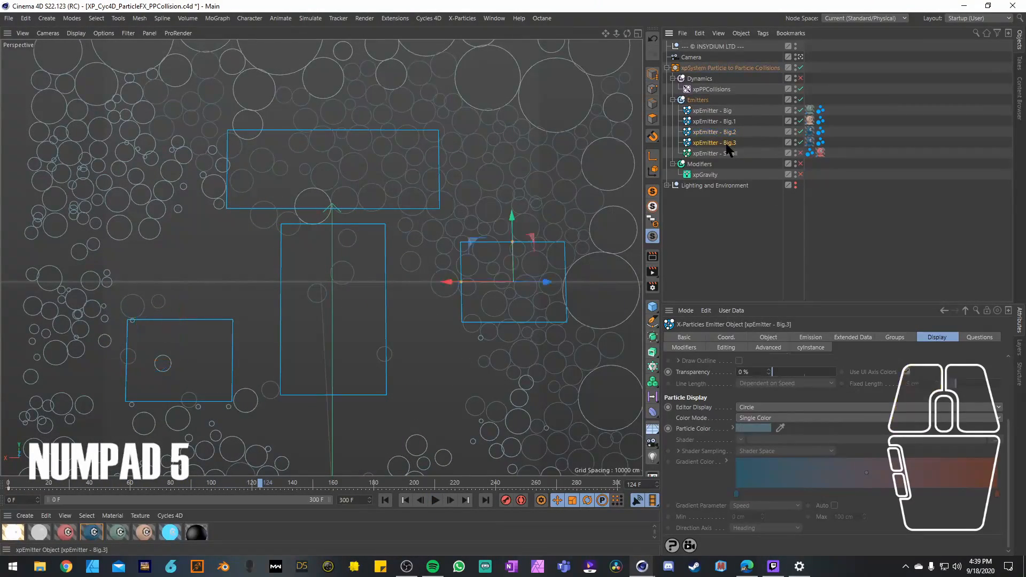
pyautogui.click(386, 500)
pyautogui.click(436, 500)
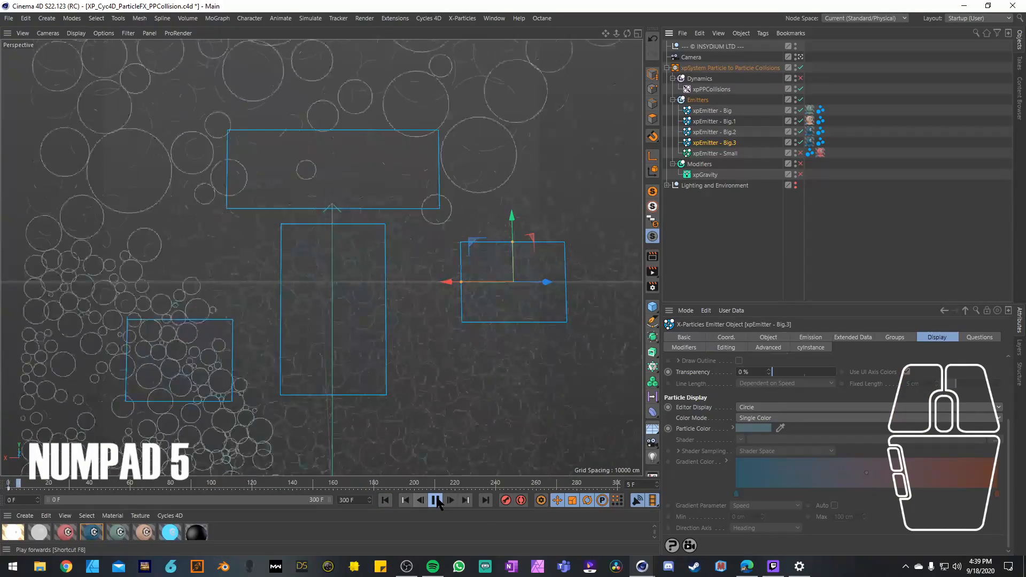
pyautogui.click(436, 501)
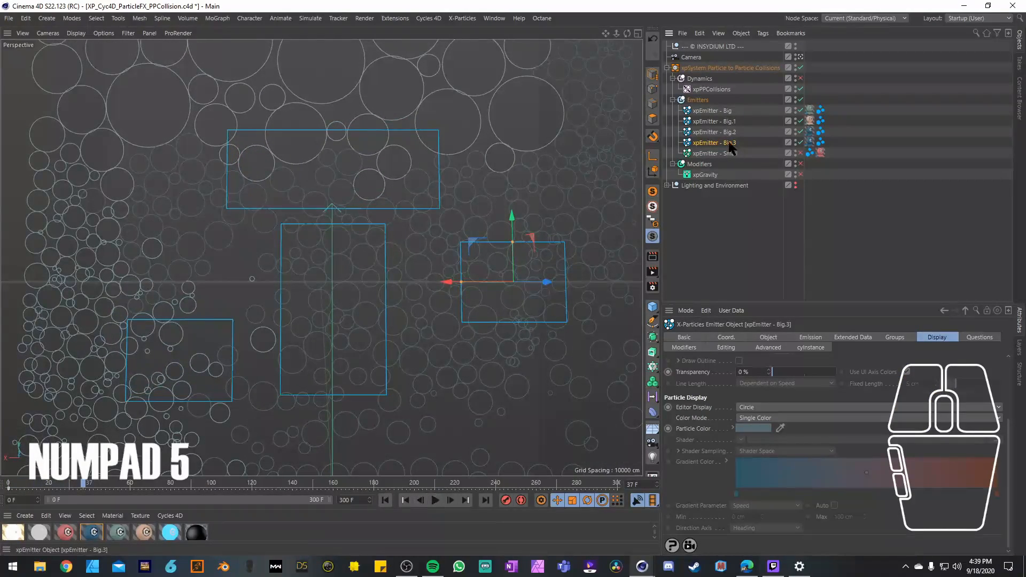
# Step: Change the particle colour of xpEmitter - Big.3 to a muted green and replay the simulation from frame 0
pyautogui.click(745, 428)
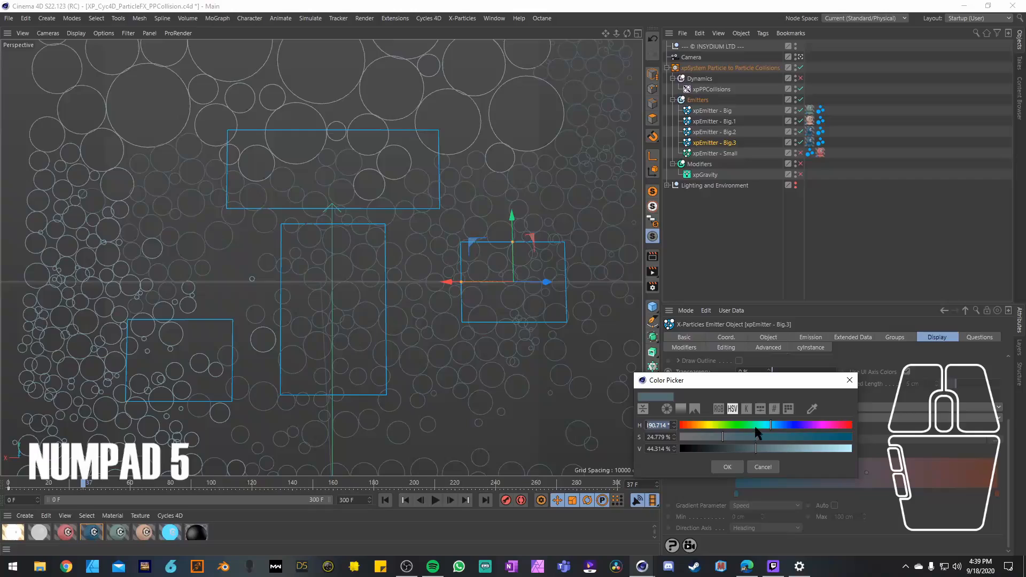
pyautogui.click(728, 467)
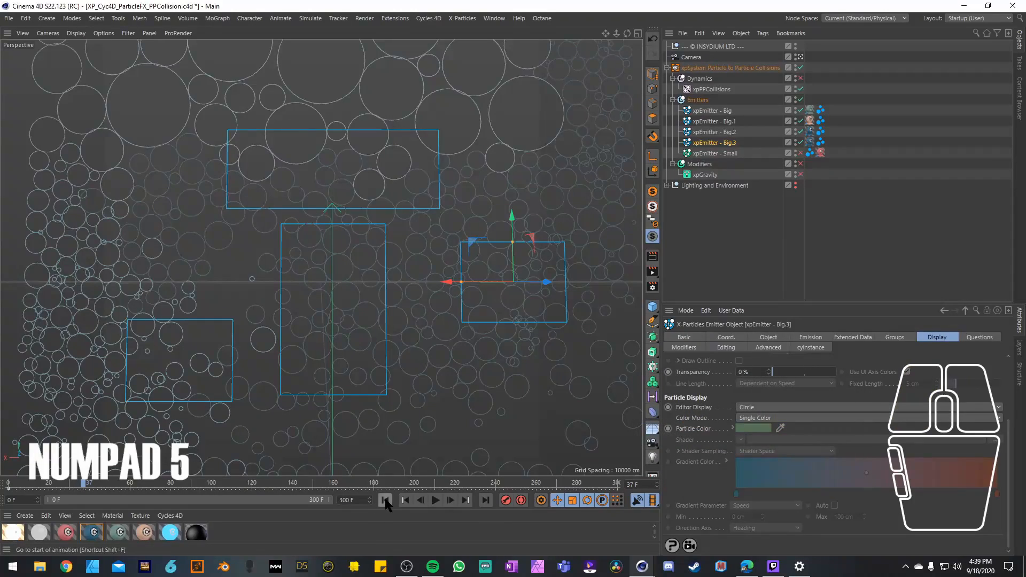
pyautogui.click(386, 500)
pyautogui.click(435, 500)
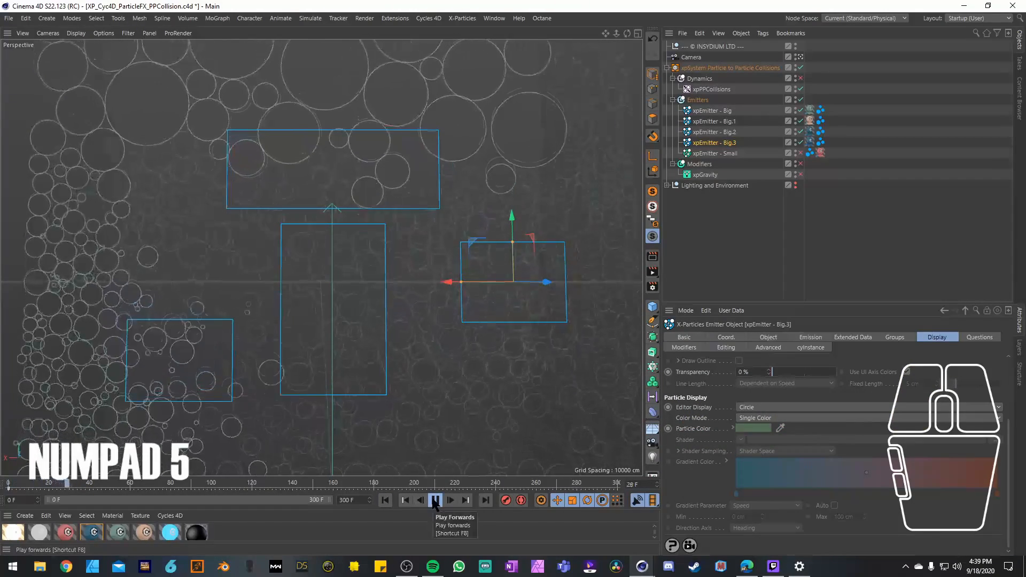
pyautogui.click(436, 501)
# Step: Select xpEmitter - Small and play the simulation from frame 0 while that emitter is still disabled
pyautogui.click(719, 154)
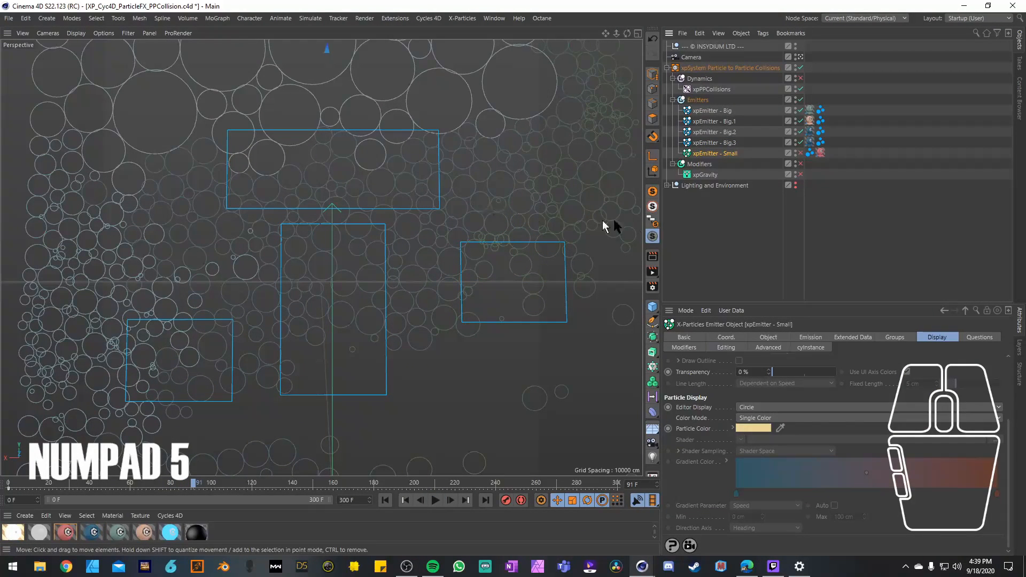
pyautogui.click(385, 500)
pyautogui.click(436, 501)
pyautogui.click(440, 501)
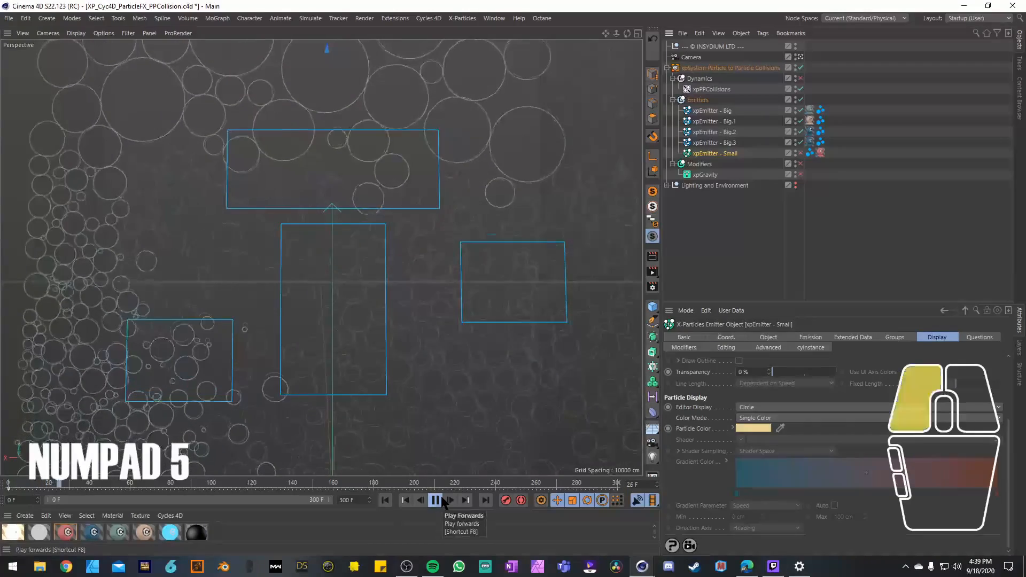
# Step: Leave the scene camera to examine where xpEmitter - Small sits in the setup, undoing any accidental move of the emitter
pyautogui.click(800, 57)
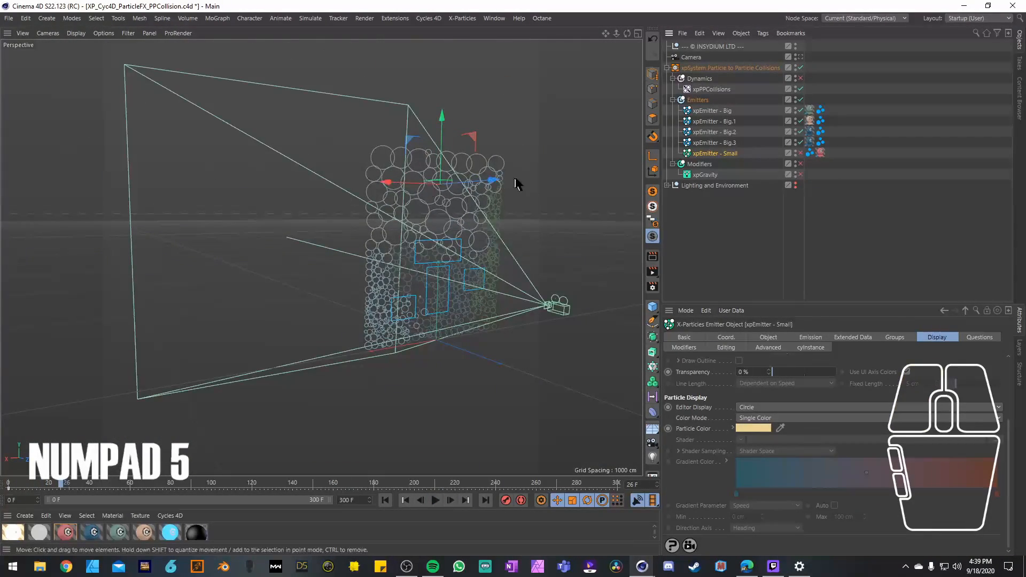
pyautogui.click(715, 143)
pyautogui.click(711, 153)
pyautogui.press('3')
pyautogui.moveTo(435, 167); pyautogui.dragTo(289, 200)
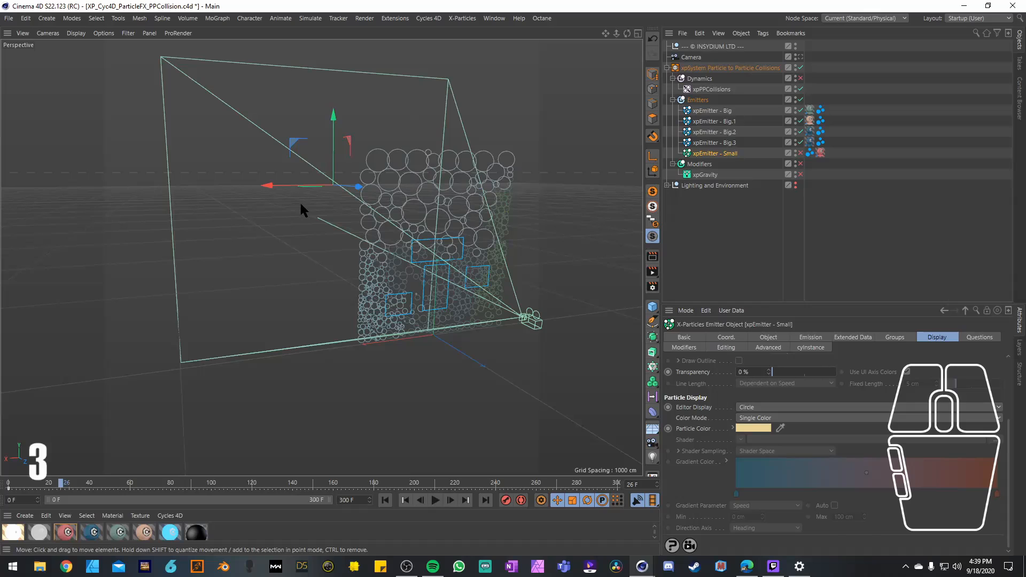
pyautogui.hotkey('ctrl', 'z')
# Step: Enable xpEmitter - Small and play the simulation from frame 0 outside the scene camera
pyautogui.click(800, 154)
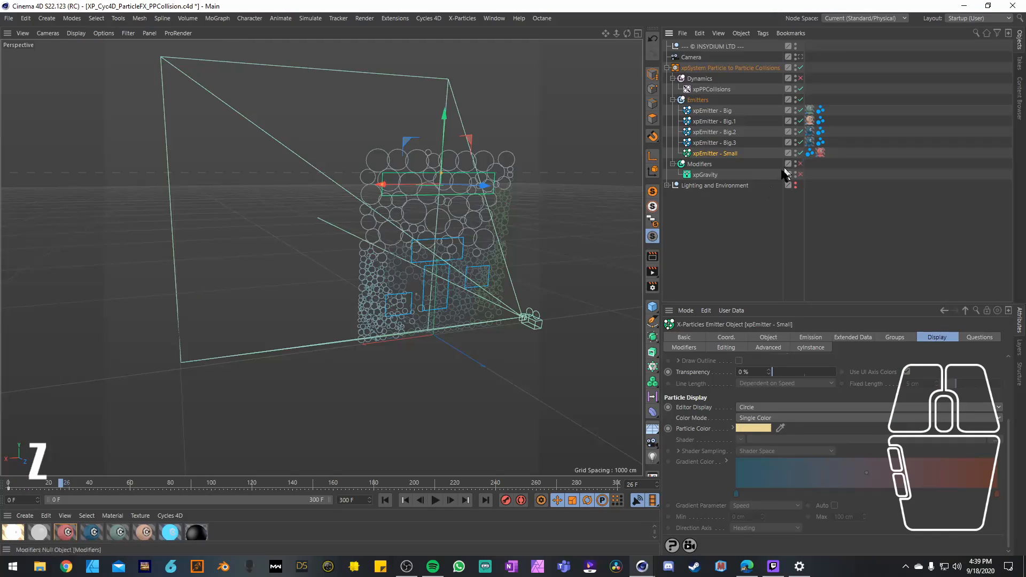
pyautogui.click(386, 501)
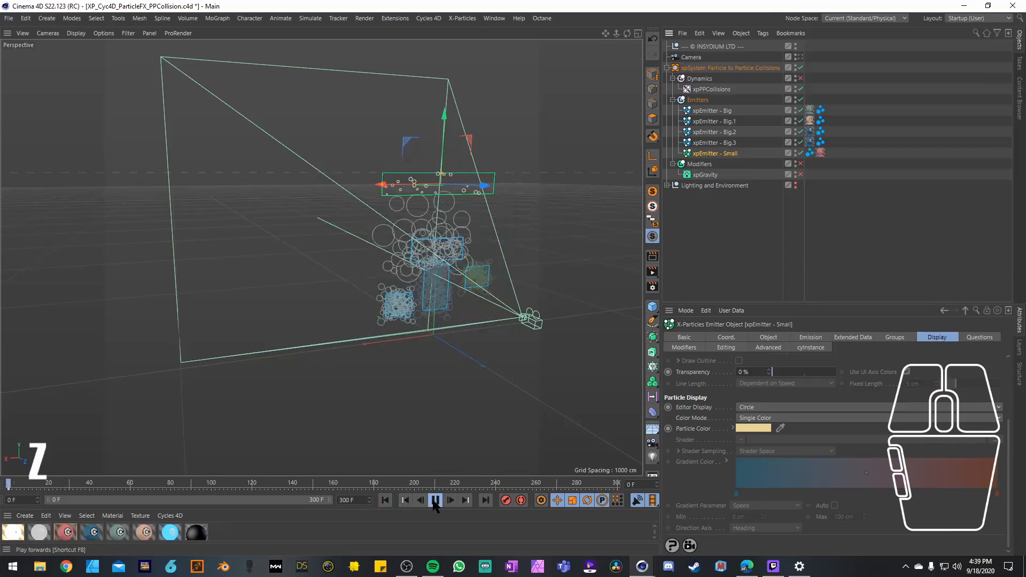
pyautogui.click(436, 500)
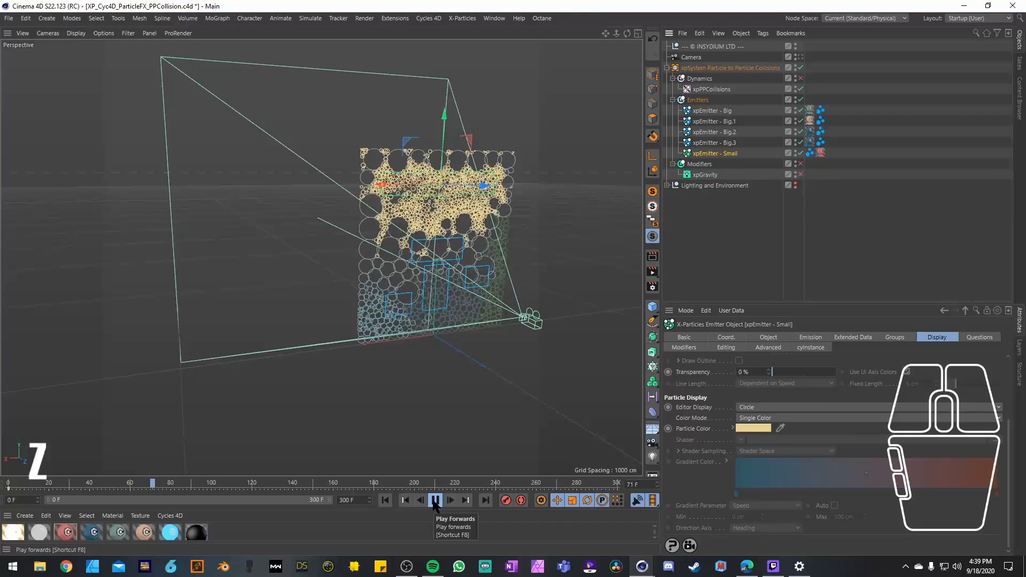
pyautogui.click(435, 500)
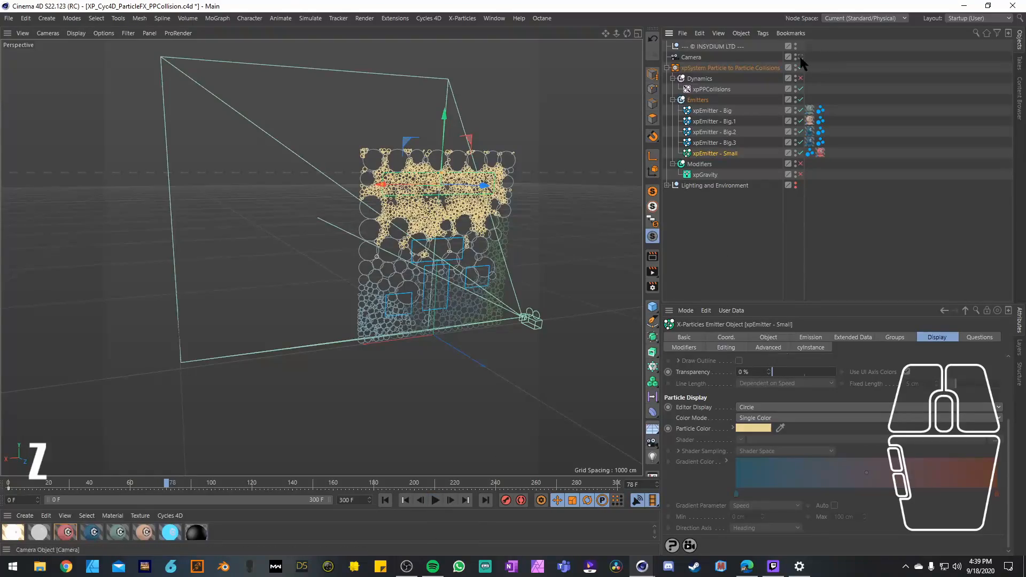
# Step: Return to the scene camera view and compare the emission settings of xpEmitter - Big and Big.1 through Big.3
pyautogui.click(801, 56)
pyautogui.click(726, 111)
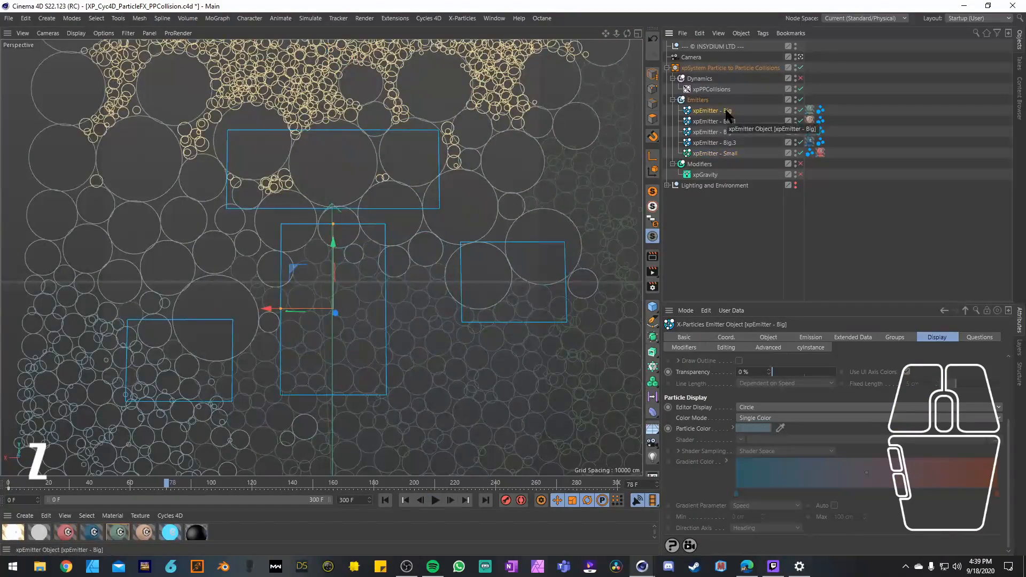
pyautogui.click(811, 338)
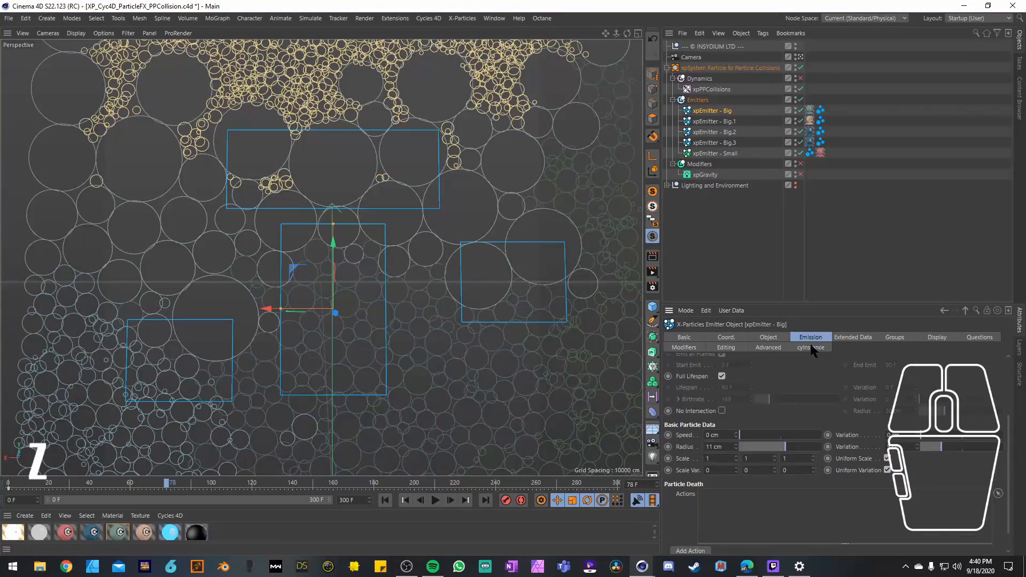
pyautogui.scroll(3, 798, 422)
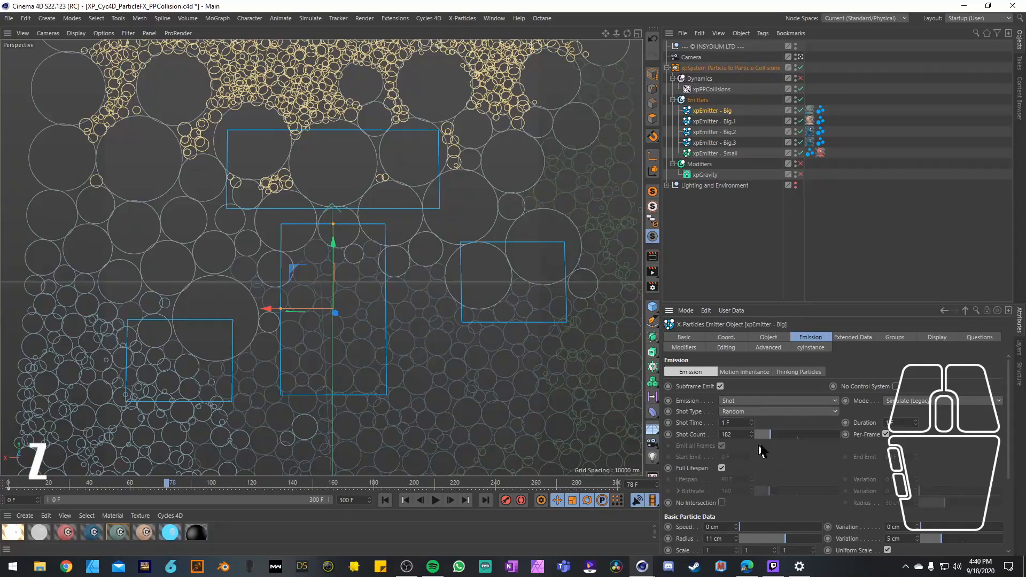
pyautogui.click(709, 122)
pyautogui.click(714, 134)
pyautogui.click(714, 143)
pyautogui.click(715, 113)
pyautogui.click(712, 122)
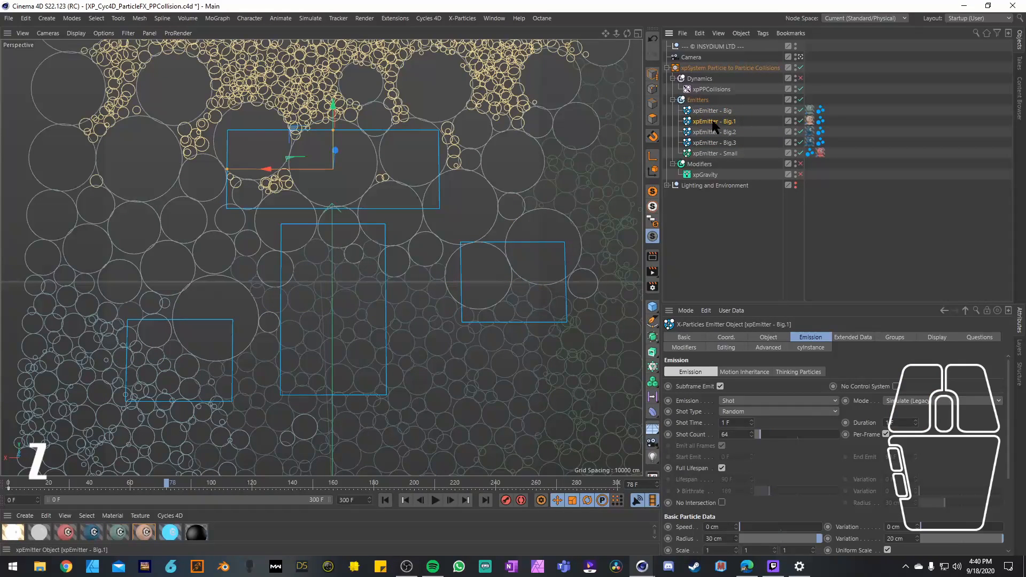
pyautogui.click(712, 112)
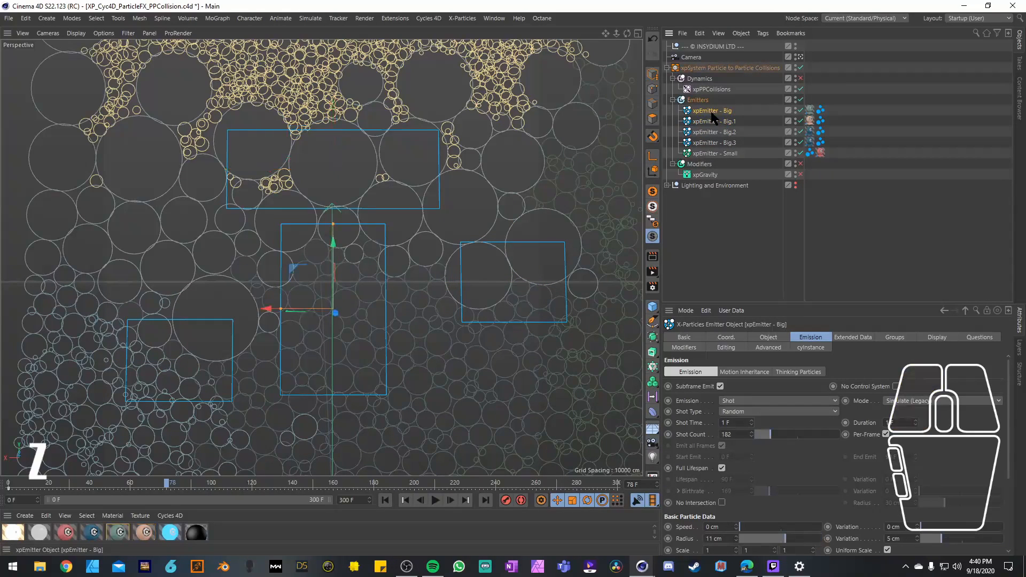
# Step: Set the radius of xpEmitter - Small to 3 cm with a 1.5 cm variation and replay the simulation from the start
pyautogui.click(698, 156)
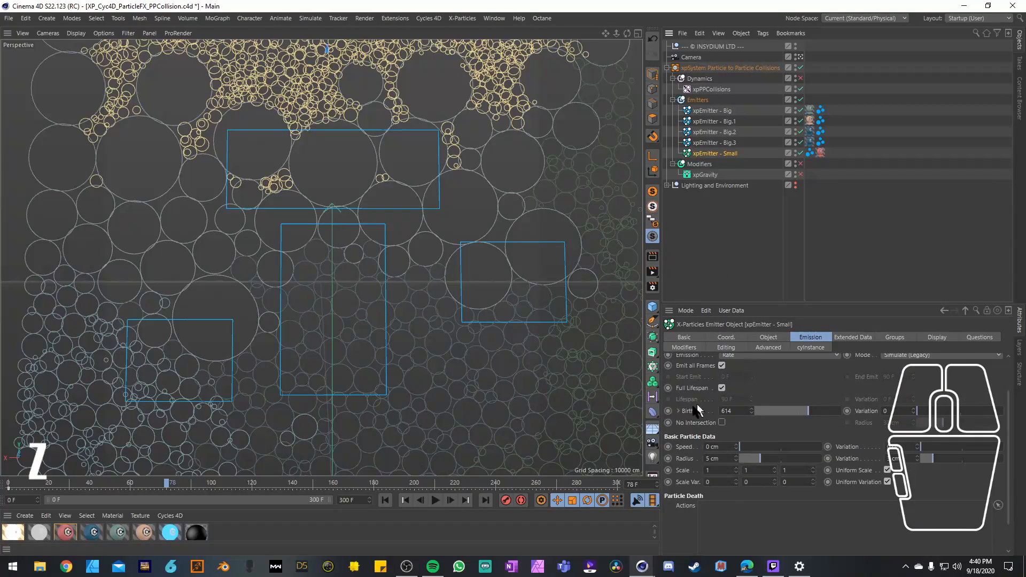
pyautogui.scroll(2, 689, 402)
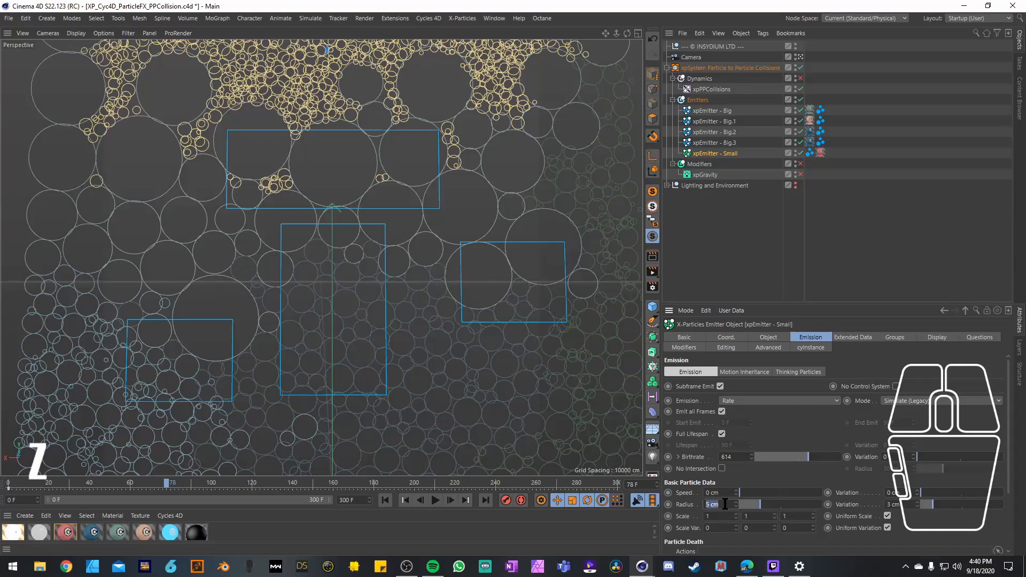
pyautogui.write('3')
pyautogui.click(898, 506)
pyautogui.write('1.5')
pyautogui.press('Return')
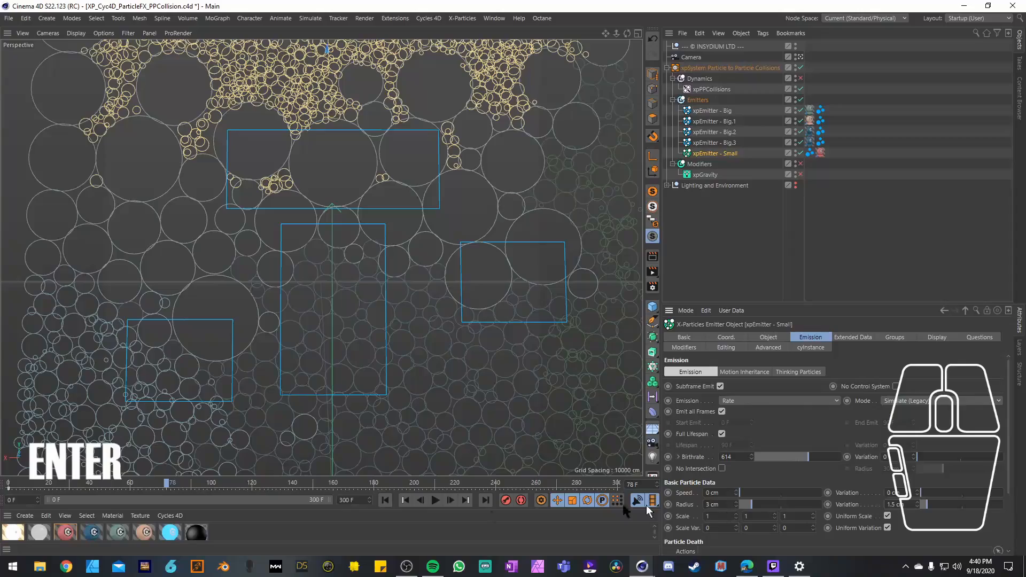
pyautogui.click(405, 499)
pyautogui.click(435, 500)
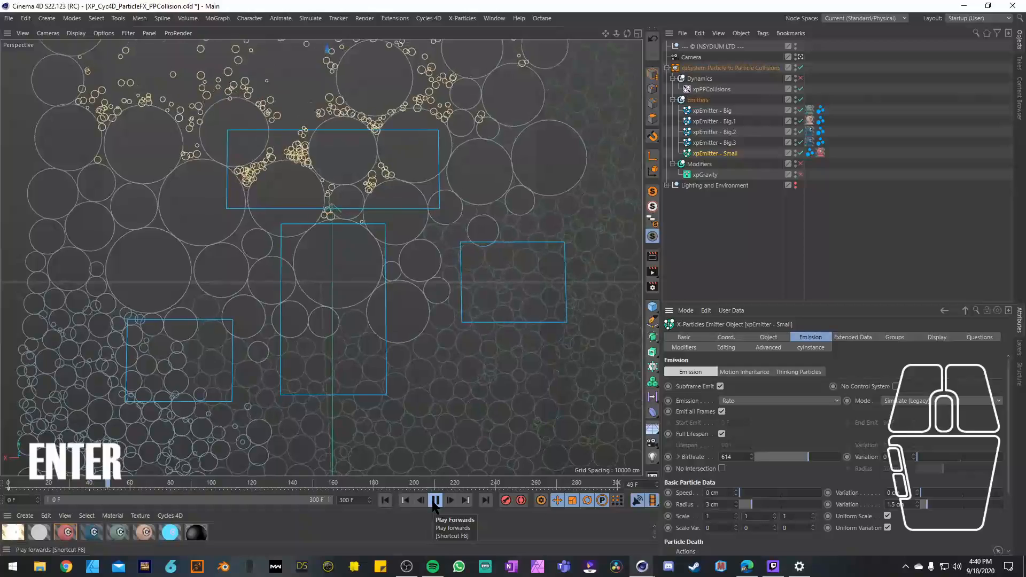
pyautogui.click(435, 500)
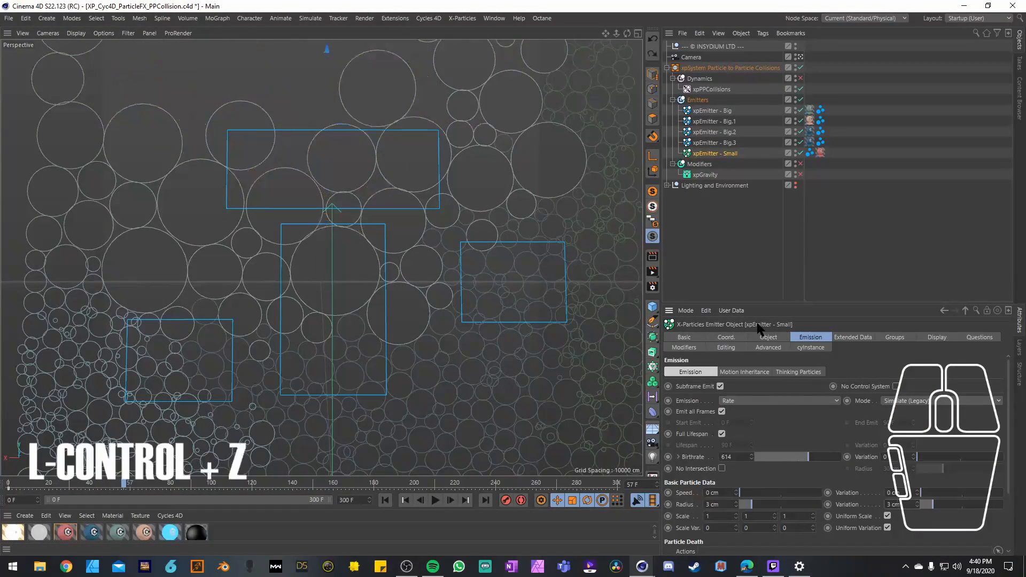
# Step: Set the radius of xpEmitter - Small to 5 cm, replay the simulation from the start and rewind it
pyautogui.click(385, 499)
pyautogui.click(435, 500)
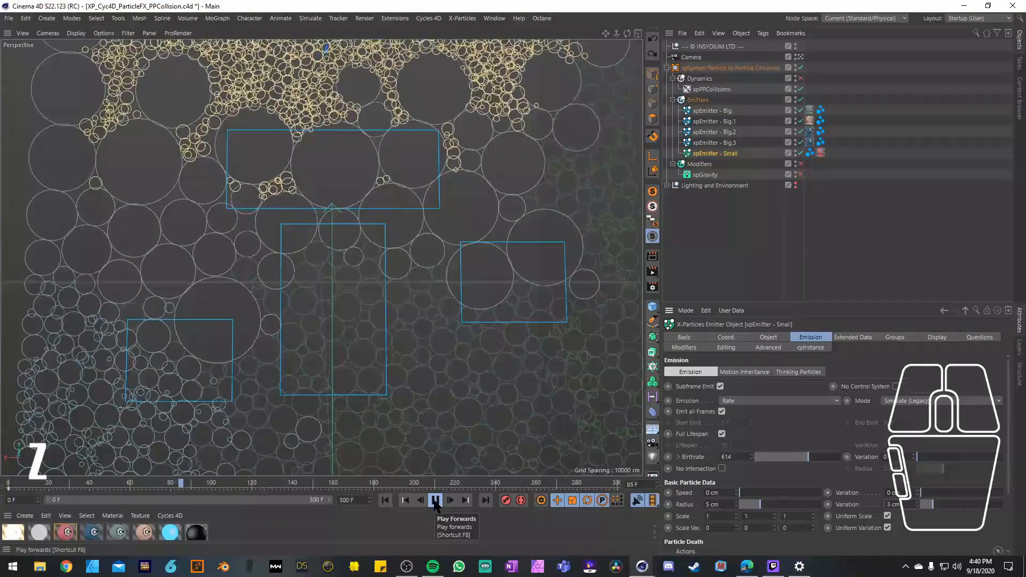
pyautogui.click(436, 502)
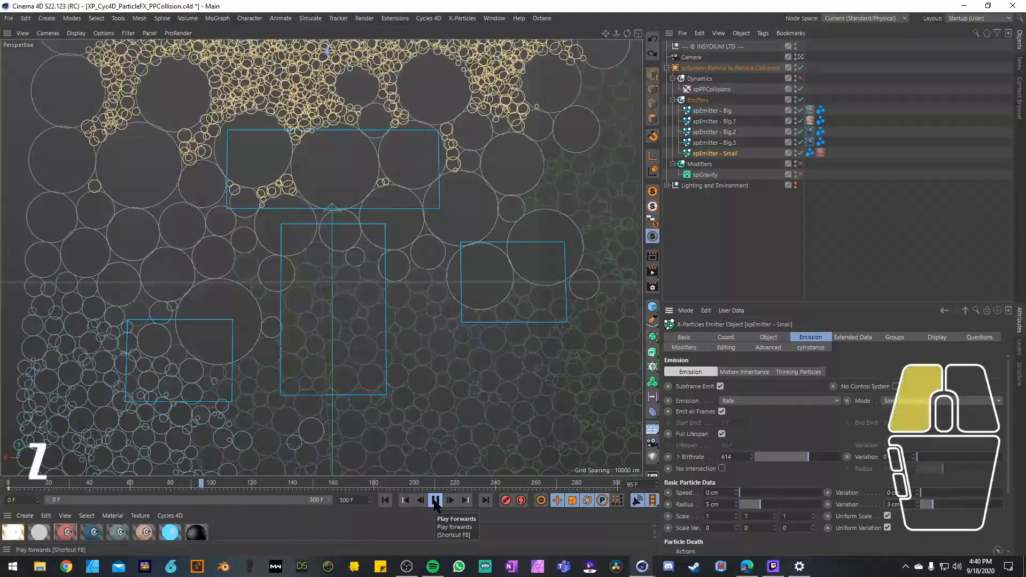
pyautogui.click(385, 501)
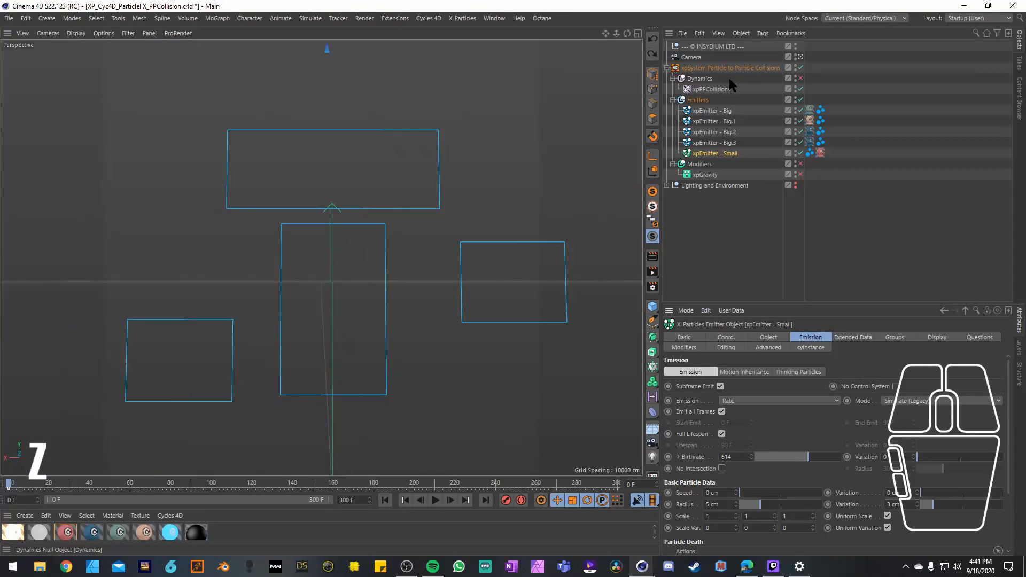
# Step: Move xpEmitter - Small down in the front view and rotate it diagonally across the big emitters
pyautogui.middleClick(463, 244)
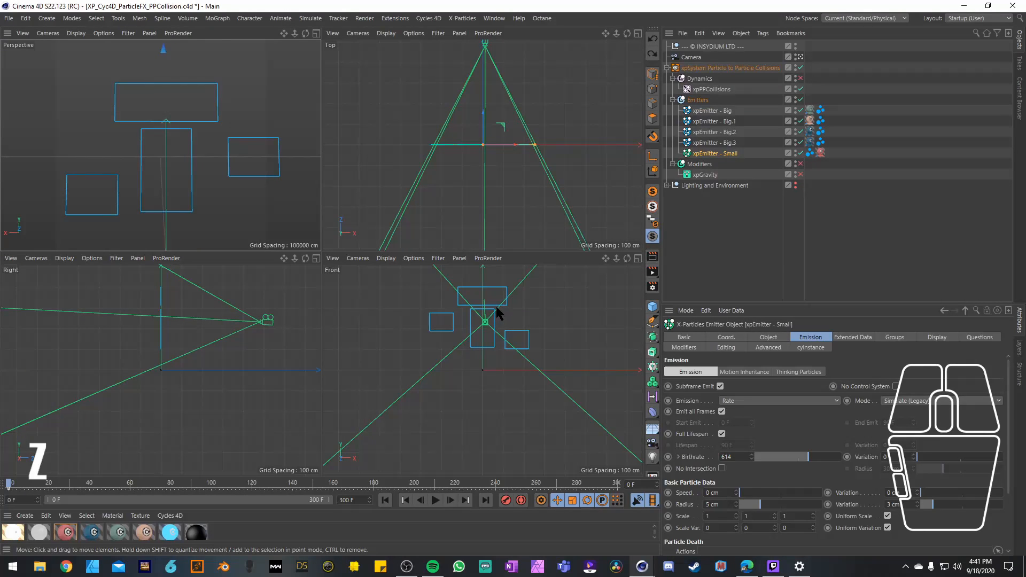
pyautogui.press('e')
pyautogui.click(707, 144)
pyautogui.click(707, 155)
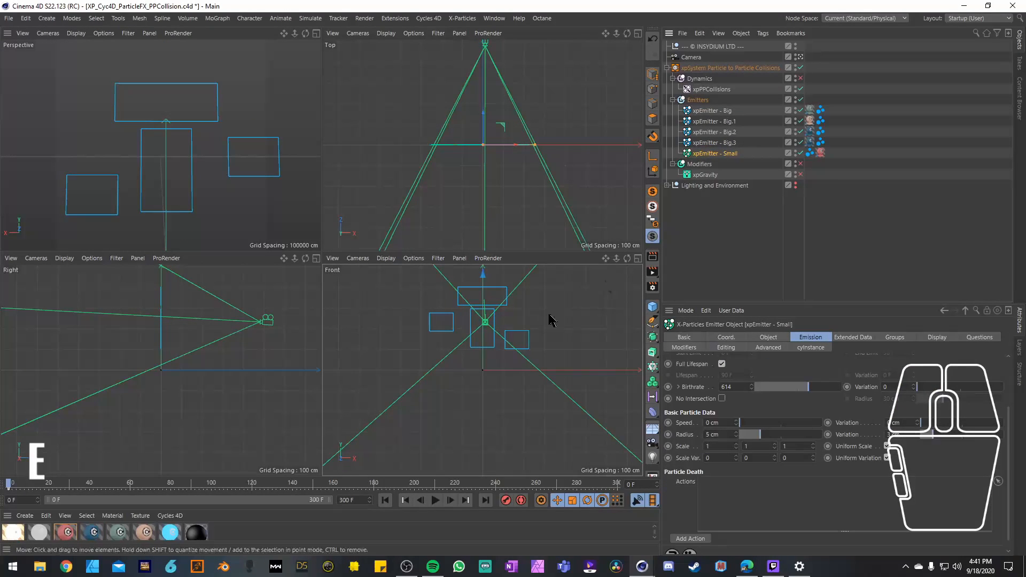
pyautogui.middleClick(444, 299)
pyautogui.moveTo(331, 45); pyautogui.dragTo(352, 160)
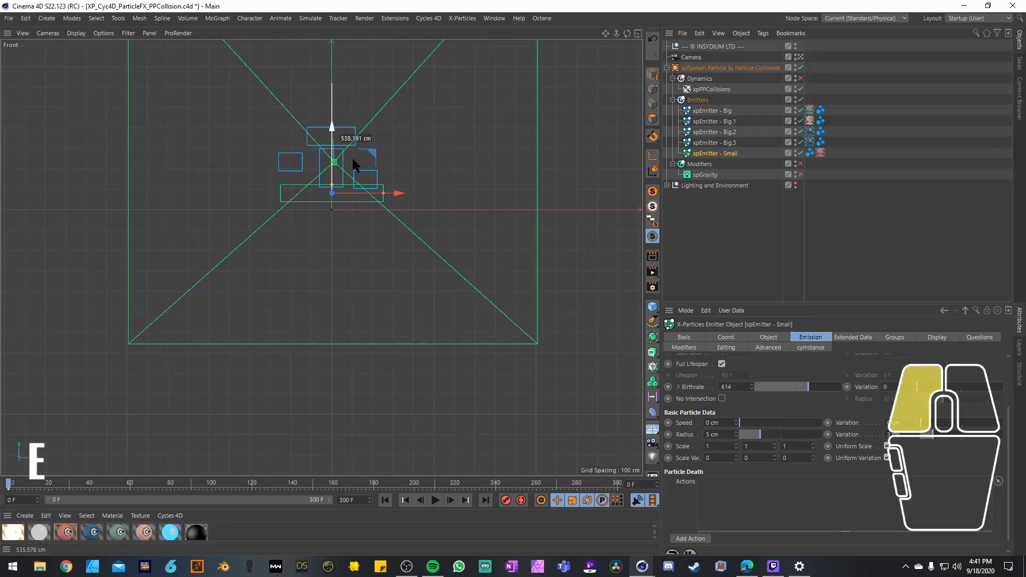
pyautogui.press('r')
pyautogui.moveTo(354, 157); pyautogui.dragTo(379, 170)
pyautogui.press('e')
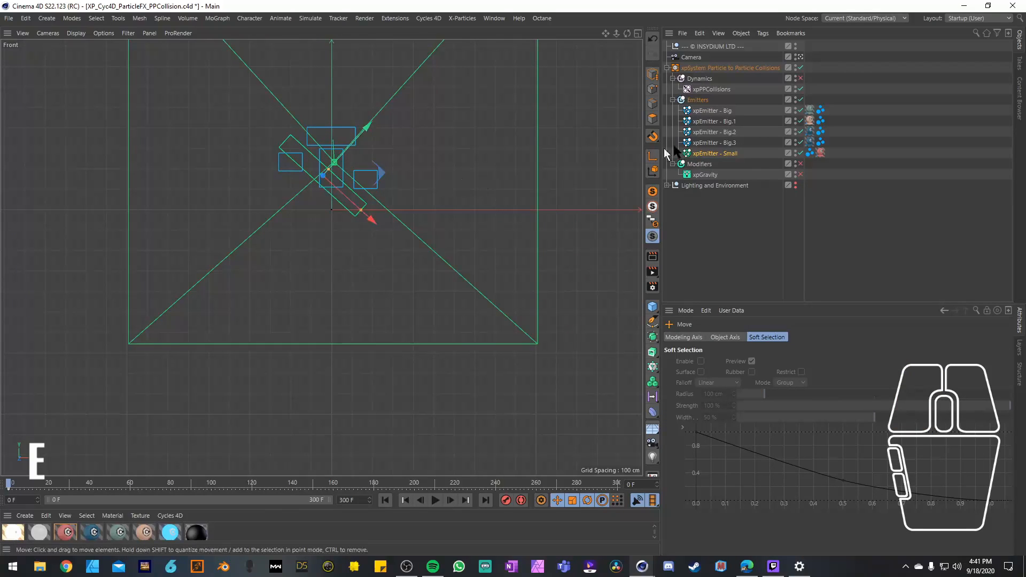
# Step: Return to the maximized perspective view and play the simulation with the tilted small emitter
pyautogui.middleClick(592, 127)
pyautogui.middleClick(211, 181)
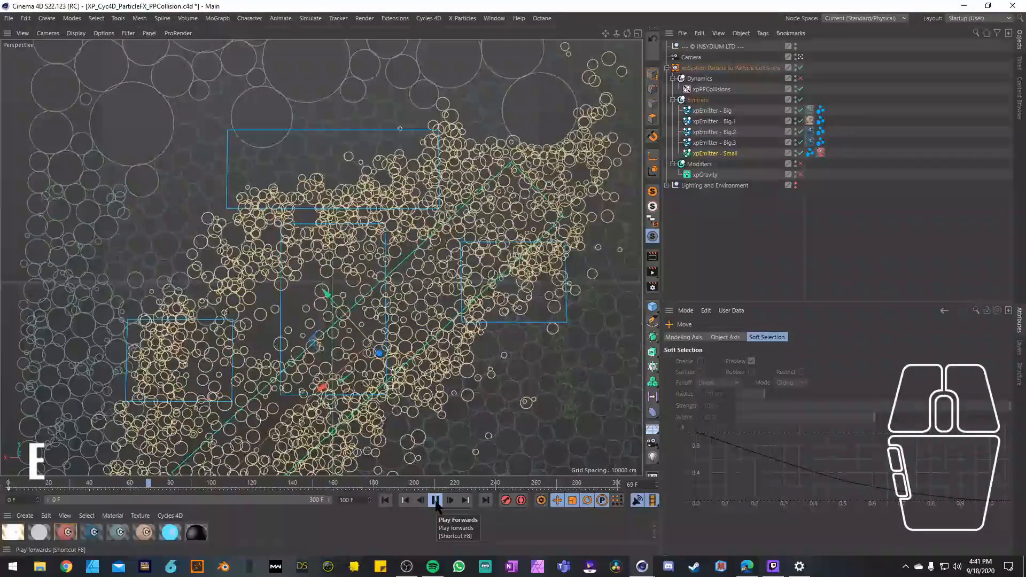
pyautogui.click(435, 501)
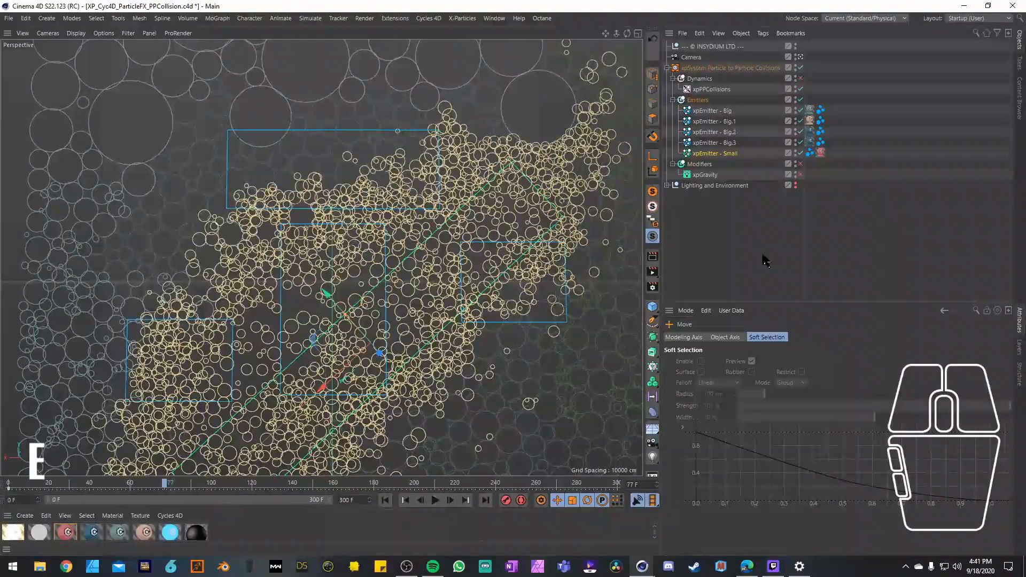
# Step: Set the birthrate of xpEmitter - Small to 900 and replay the simulation from the start
pyautogui.click(716, 154)
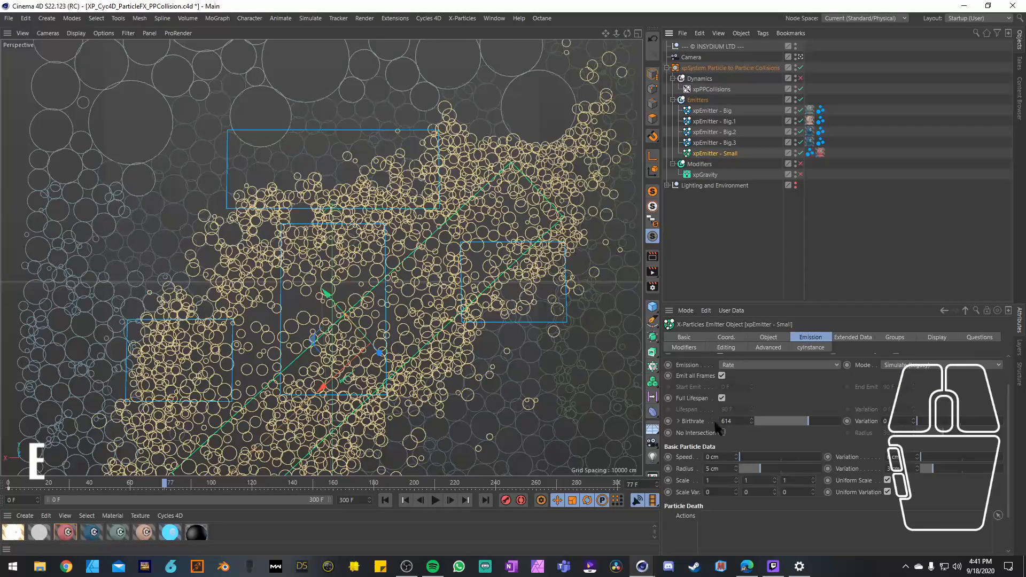
pyautogui.click(737, 421)
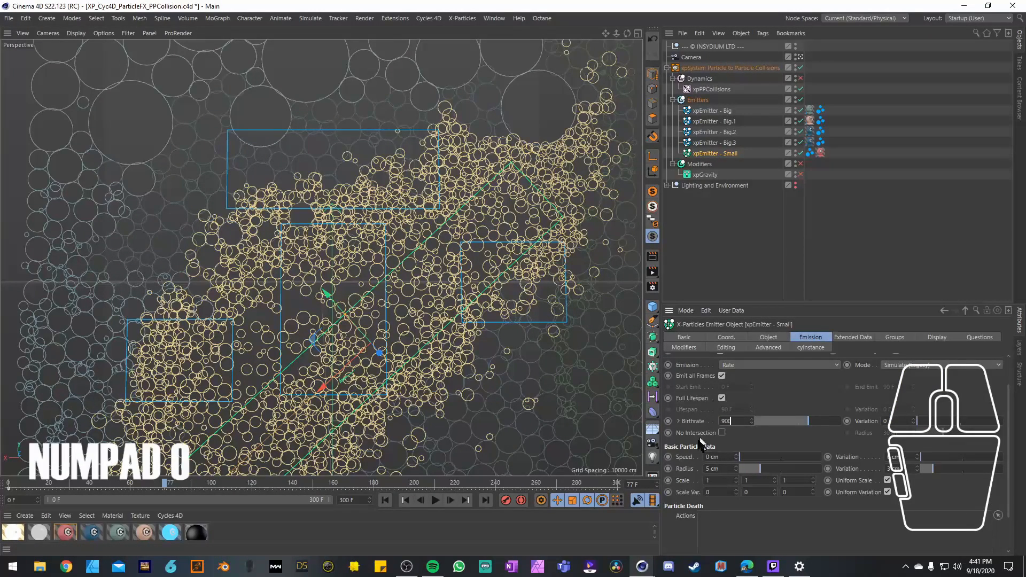
pyautogui.click(385, 500)
pyautogui.click(436, 499)
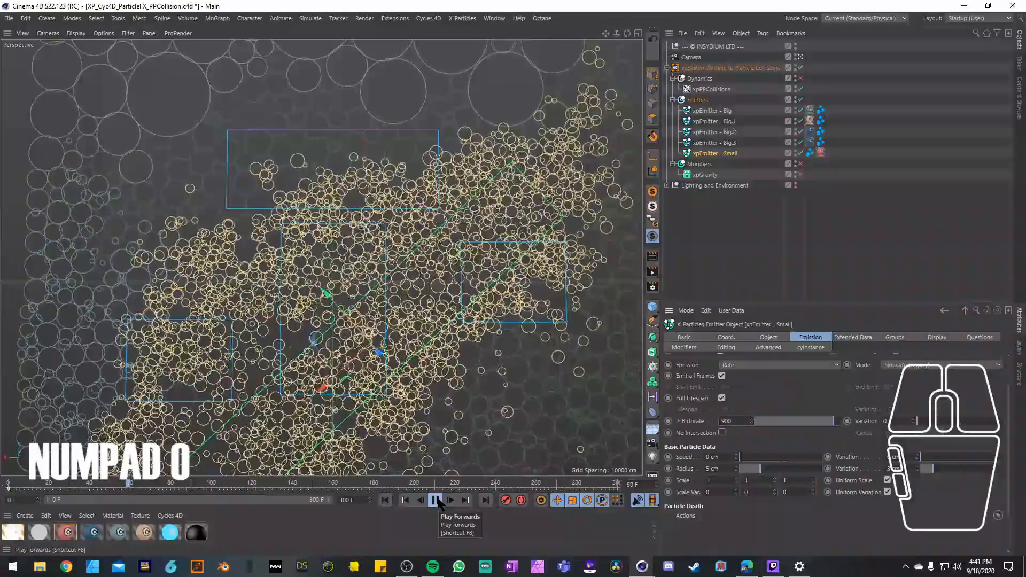
pyautogui.click(437, 501)
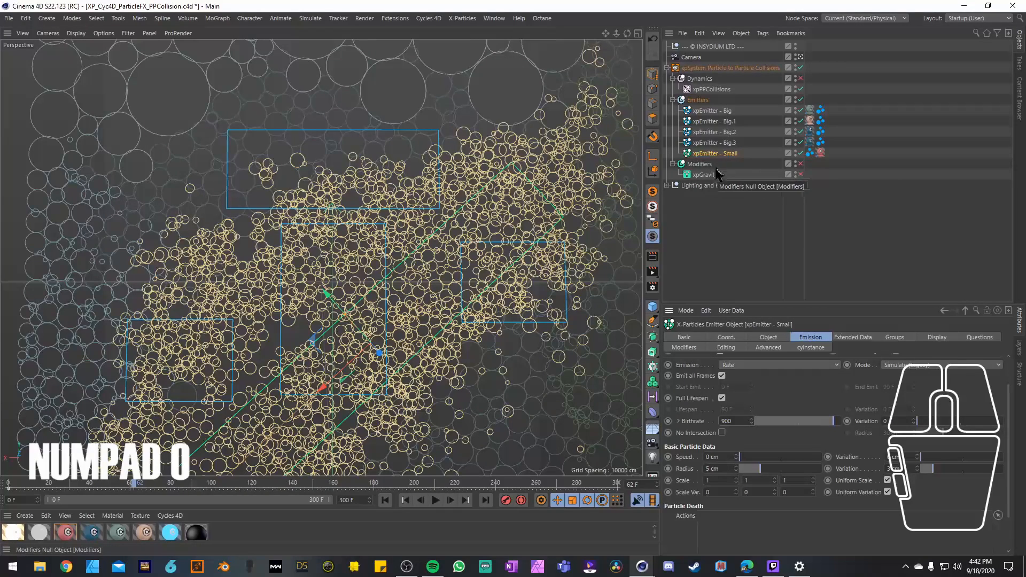
# Step: Enable the Modifiers group so xpGravity acts on the particles, replay the simulation and rewind to frame 0
pyautogui.click(801, 164)
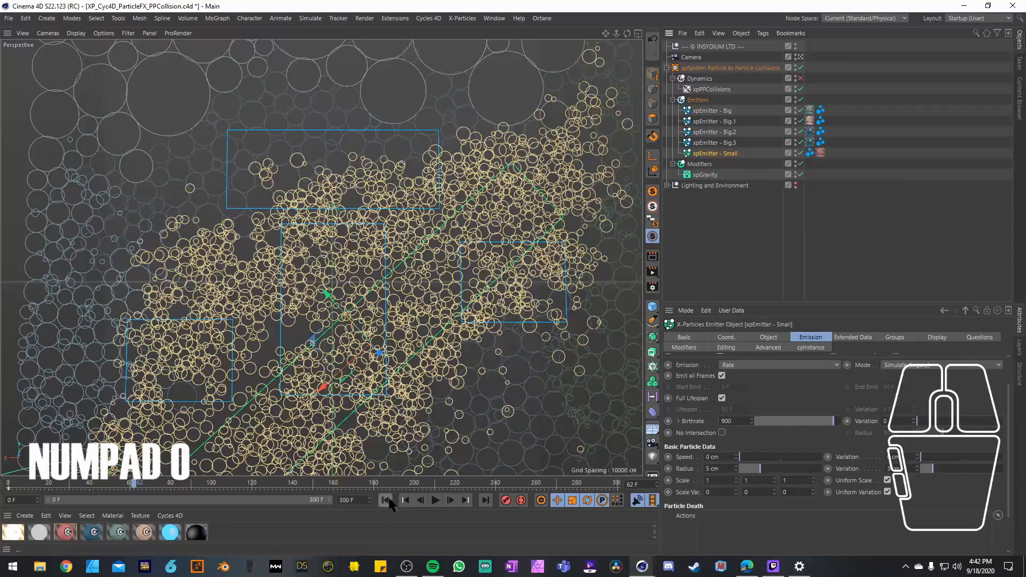
pyautogui.click(384, 499)
pyautogui.click(436, 500)
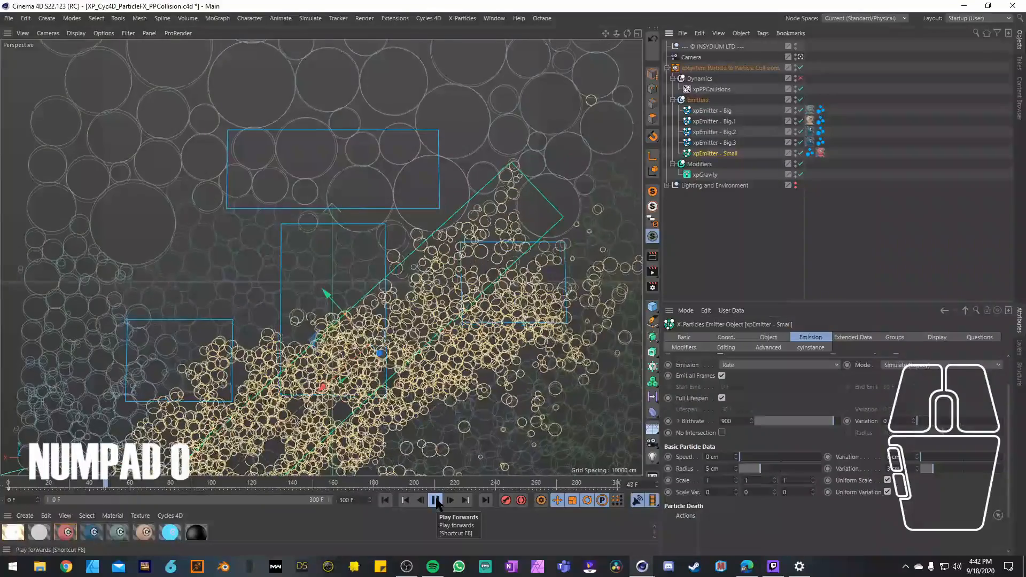
pyautogui.click(436, 500)
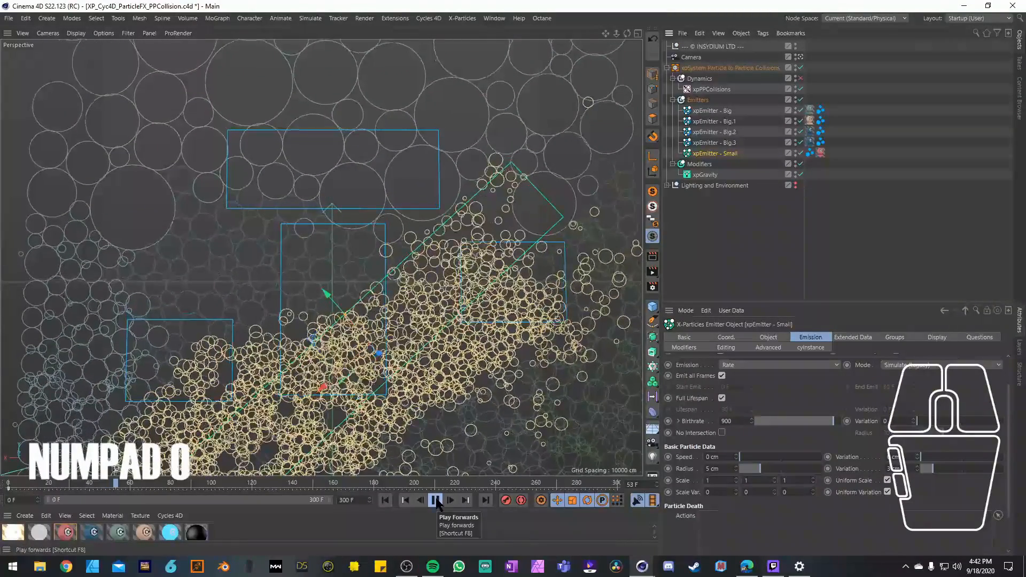
pyautogui.click(382, 501)
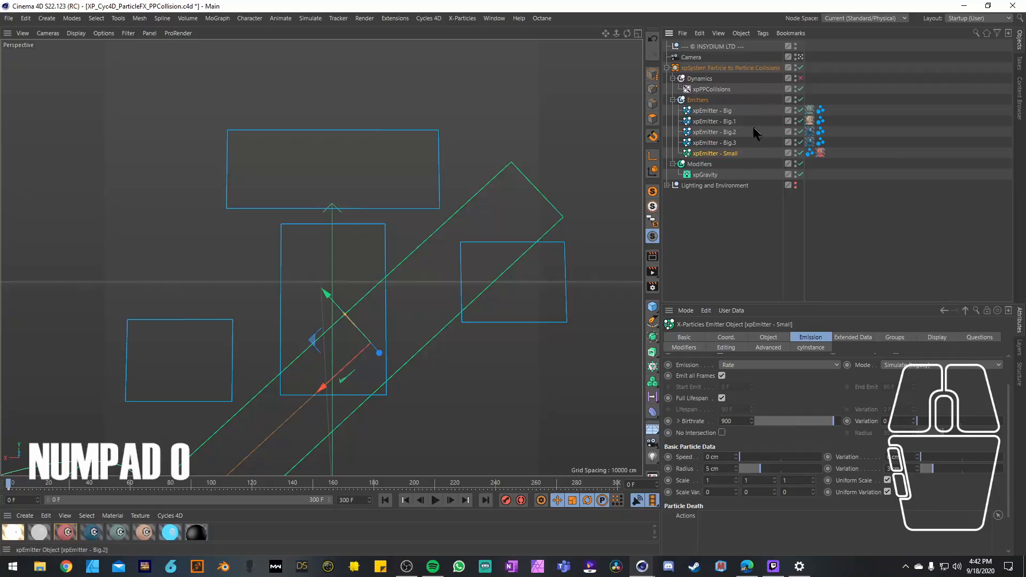
# Step: Review the object and affected-group settings of xpGravity, and the object properties of xpPPCollisions
pyautogui.click(704, 175)
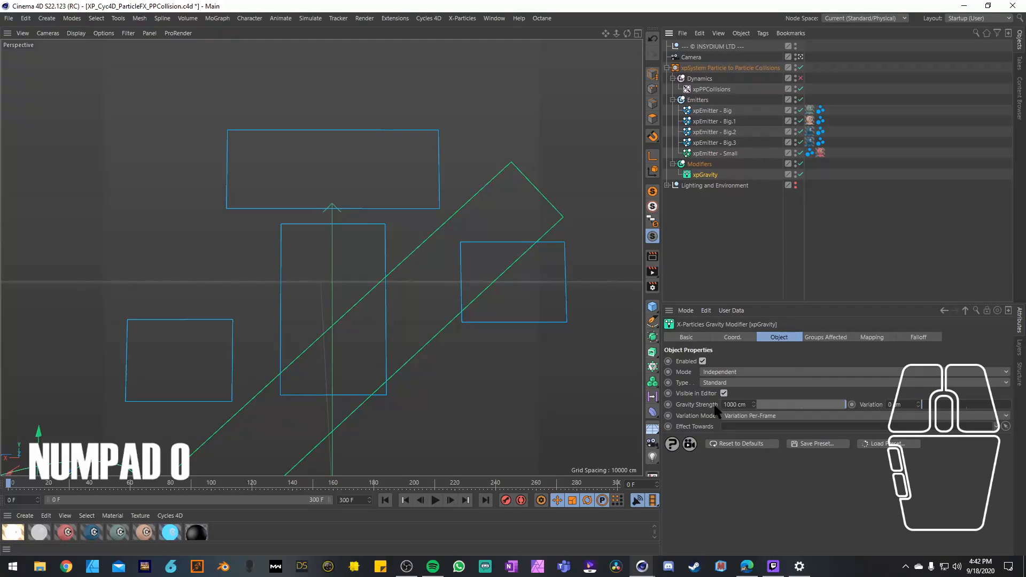
pyautogui.click(811, 339)
pyautogui.click(782, 337)
pyautogui.click(714, 89)
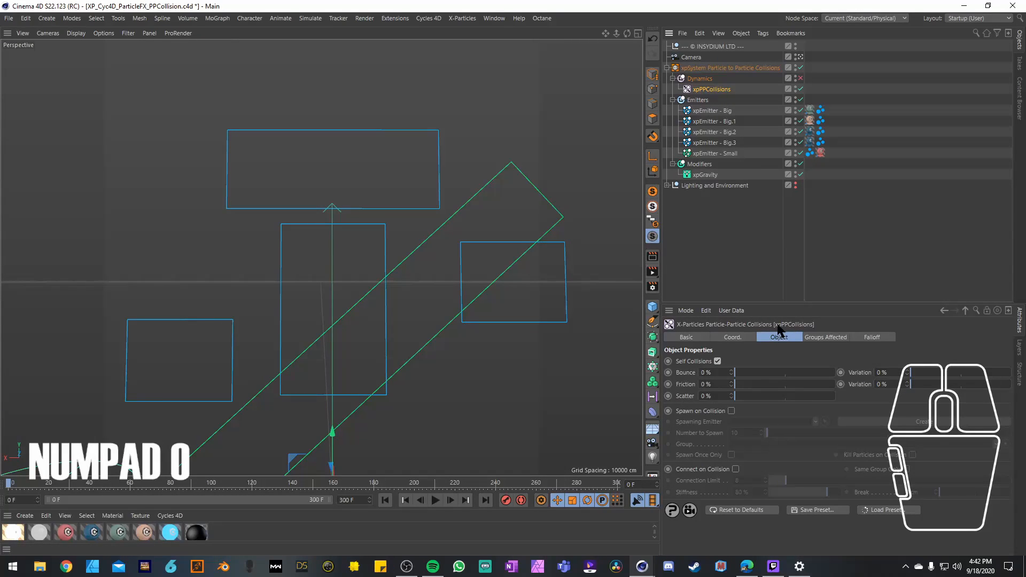
# Step: Look through the simulation tags offered for objects, such as Rigid Body and Collider Body, and reselect xpPPCollisions
pyautogui.rightClick(706, 142)
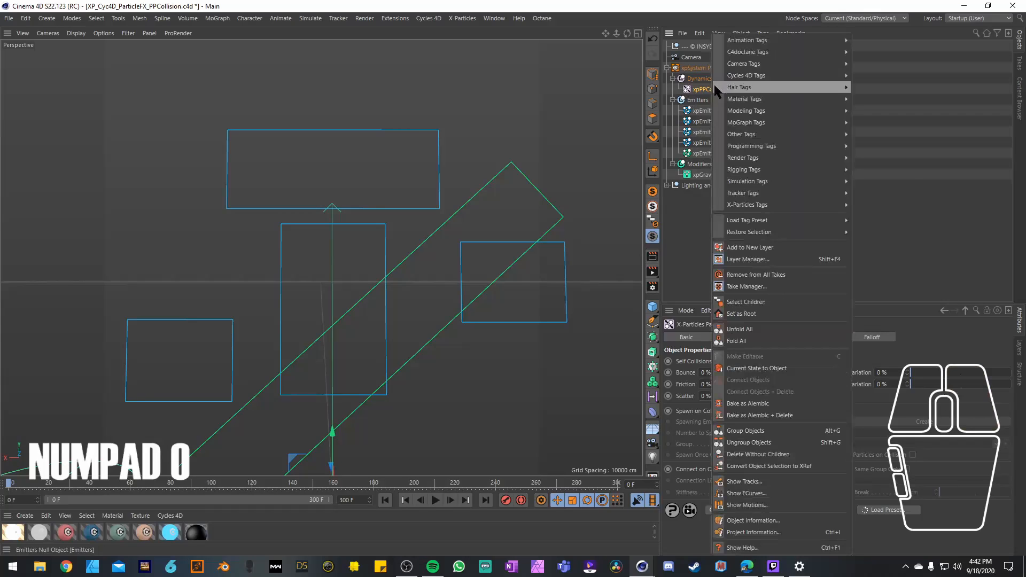
pyautogui.moveTo(786, 65)
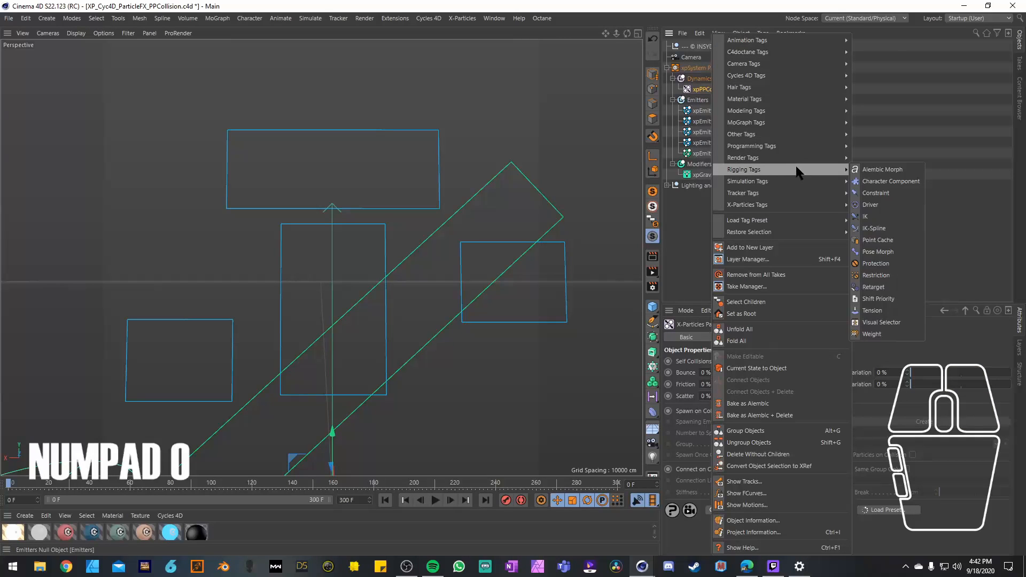
pyautogui.moveTo(803, 185)
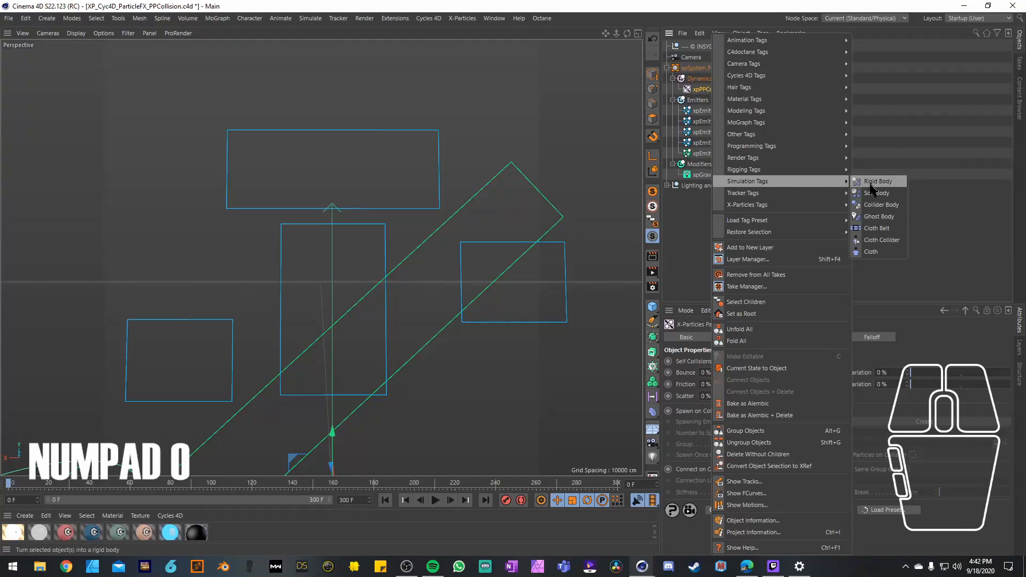
pyautogui.click(885, 205)
pyautogui.click(706, 90)
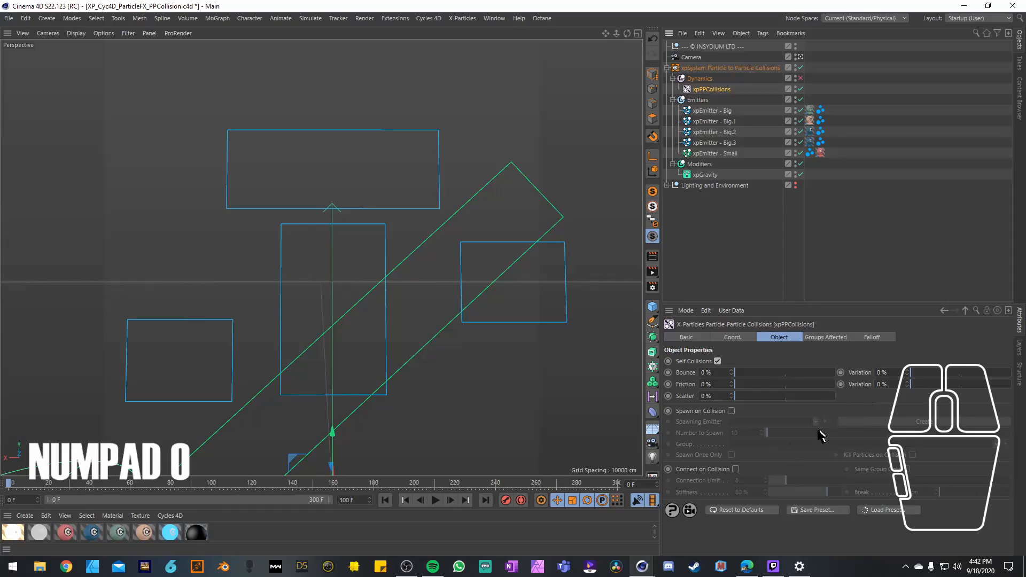
# Step: Check the falloff of xpPPCollisions, enable the Dynamics group and play the simulation from frame 0
pyautogui.click(862, 339)
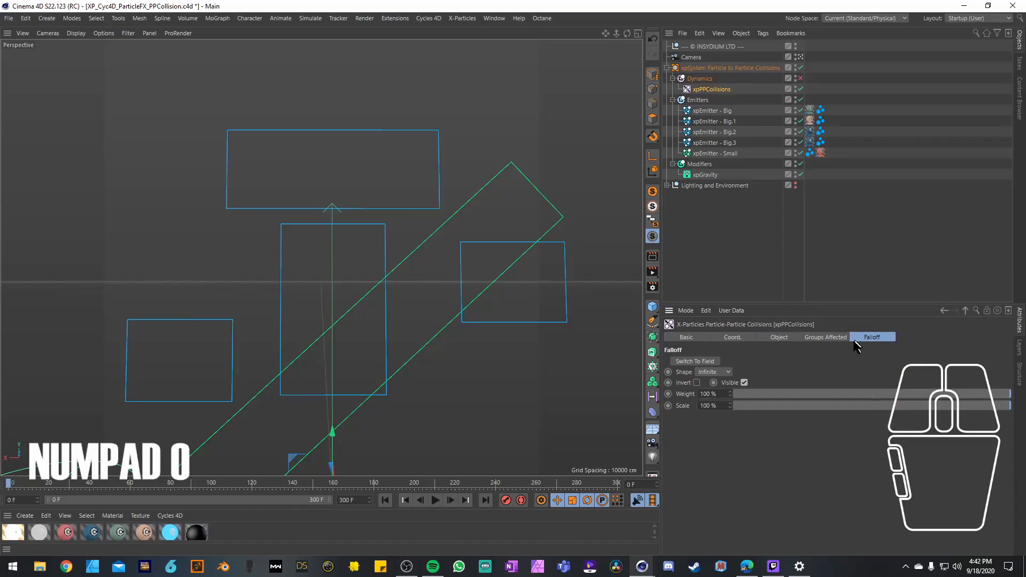
pyautogui.click(761, 339)
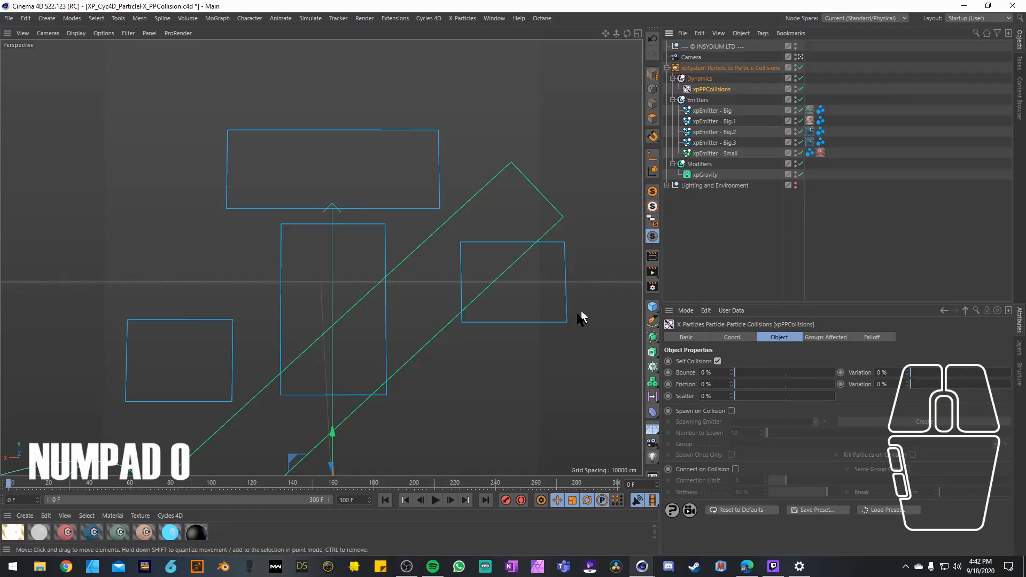
pyautogui.click(436, 501)
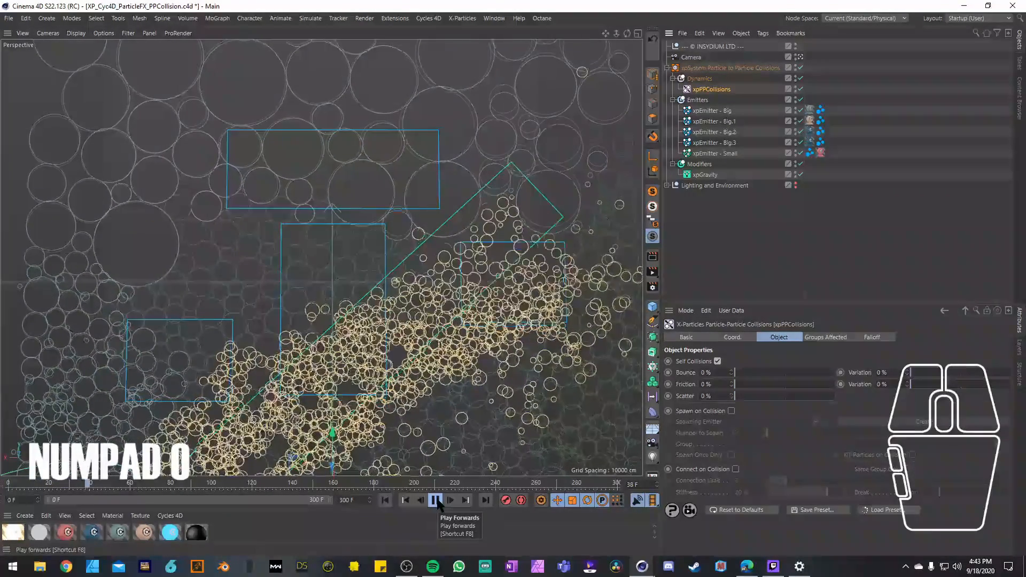
pyautogui.click(436, 501)
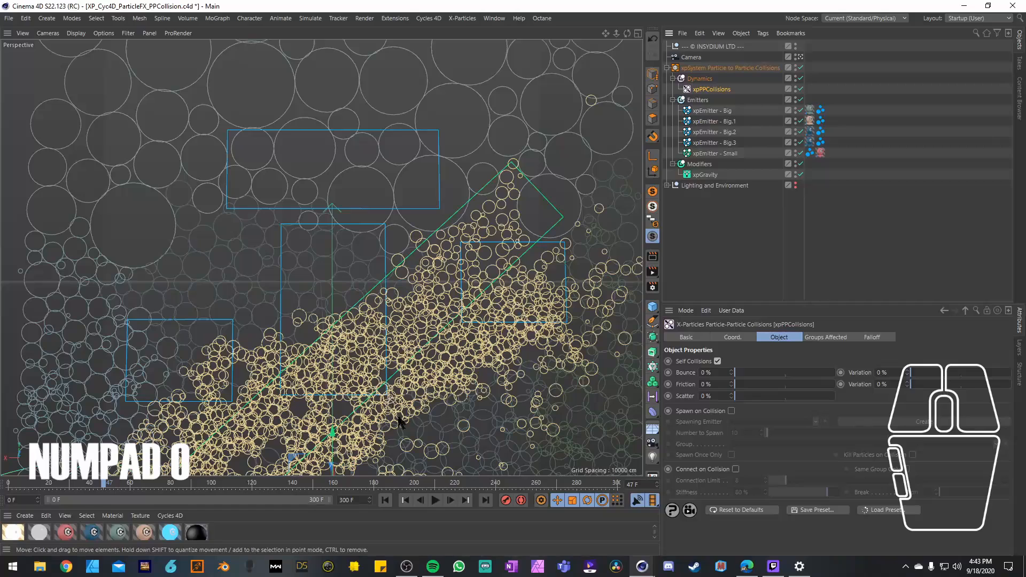
# Step: Examine how the particles spread in depth by comparing the perspective and right views
pyautogui.middleClick(457, 247)
pyautogui.scroll(8, 184, 348)
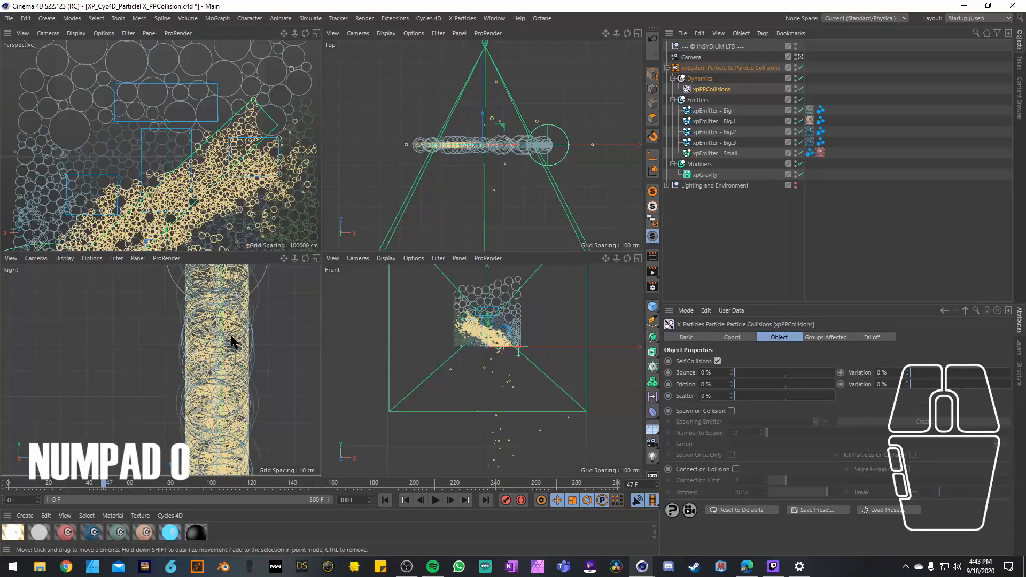
pyautogui.scroll(-6, 232, 342)
pyautogui.middleClick(250, 163)
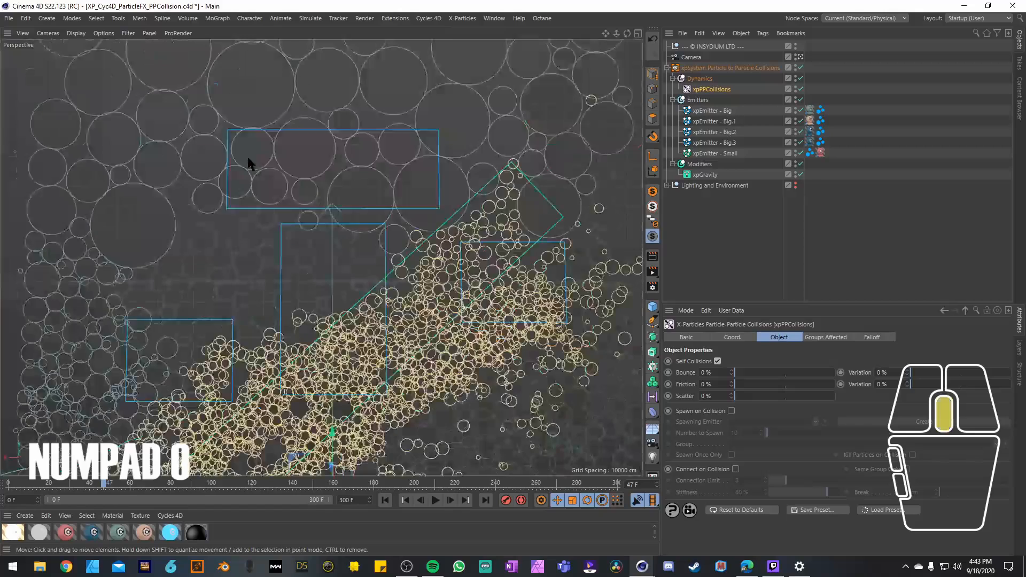
pyautogui.middleClick(323, 245)
pyautogui.middleClick(311, 271)
pyautogui.scroll(-3, 426, 107)
pyautogui.scroll(2, 439, 76)
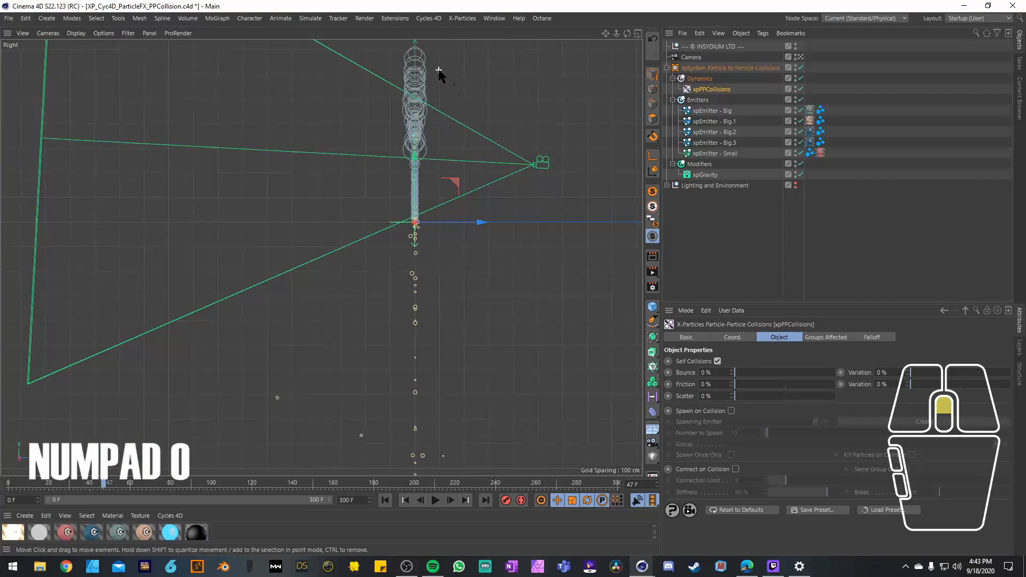
# Step: Select the Cube inside Lighting and Environment and move it along Z in the right view, farther from the camera than the particles
pyautogui.click(667, 185)
pyautogui.click(695, 260)
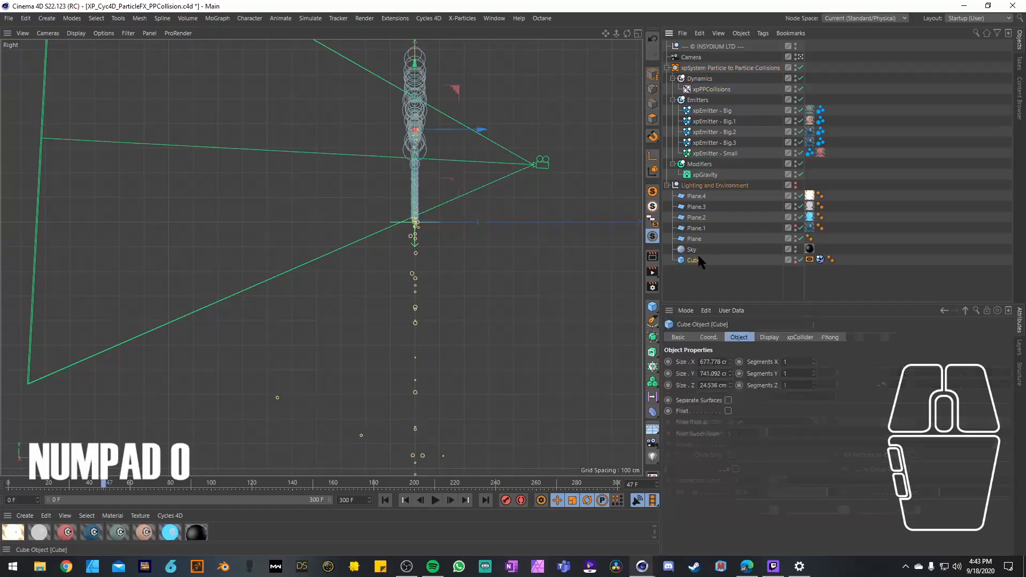
pyautogui.click(795, 261)
pyautogui.scroll(-5, 426, 155)
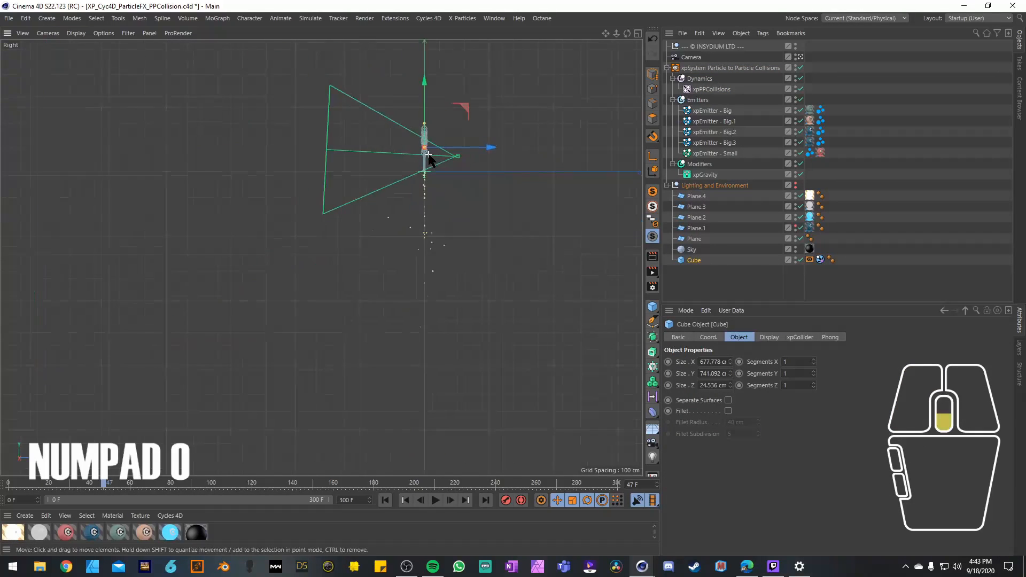
pyautogui.scroll(8, 426, 144)
pyautogui.scroll(12, 423, 145)
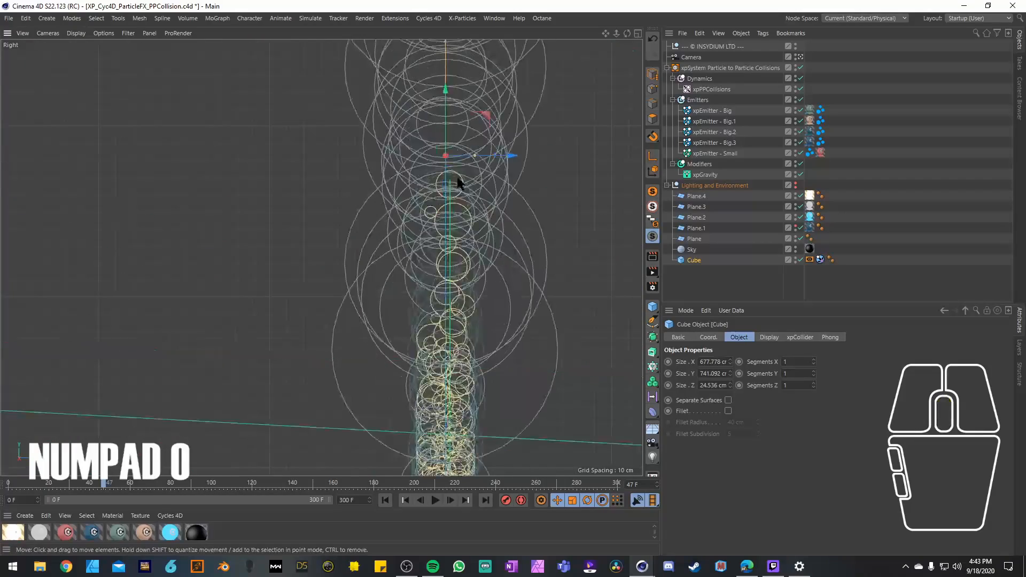
pyautogui.scroll(-5, 431, 144)
pyautogui.moveTo(488, 125); pyautogui.dragTo(501, 126)
pyautogui.scroll(-5, 501, 126)
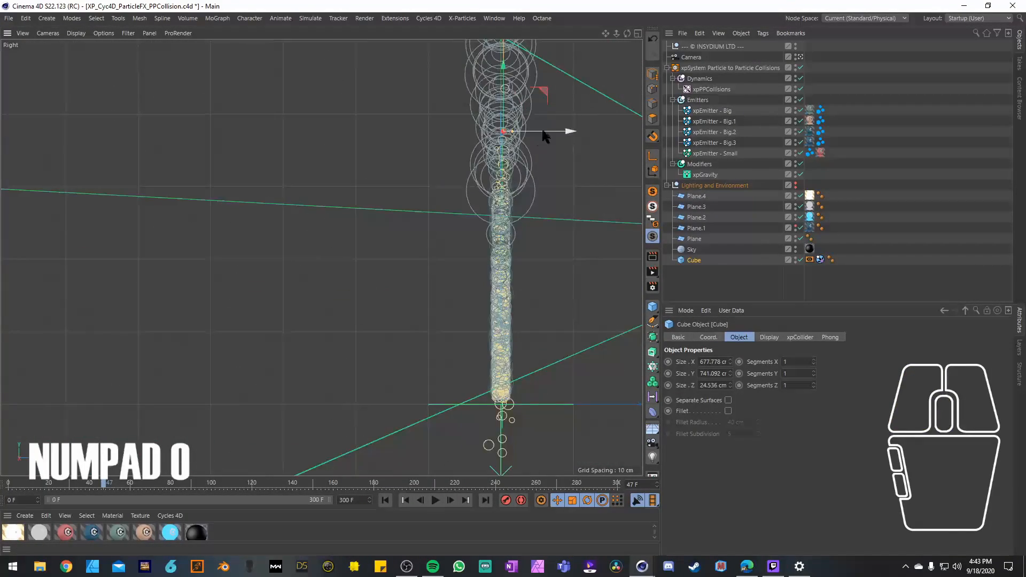
pyautogui.moveTo(607, 128); pyautogui.dragTo(544, 127)
pyautogui.scroll(-3, 544, 127)
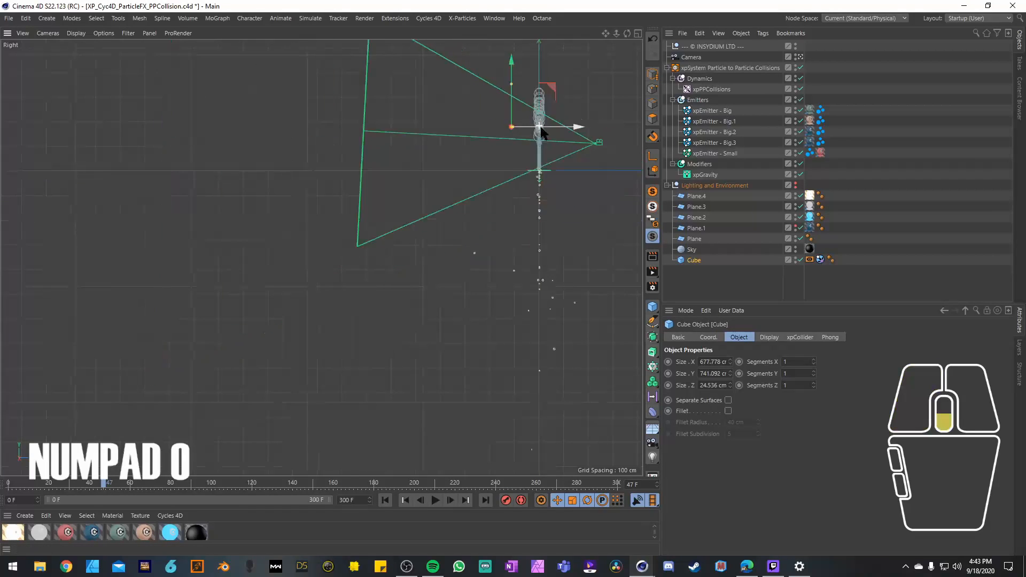
# Step: Undo the Cube's last move, collapse the Lighting and Environment group and return the timeline to frame 0
pyautogui.hotkey('ctrl', 'z')
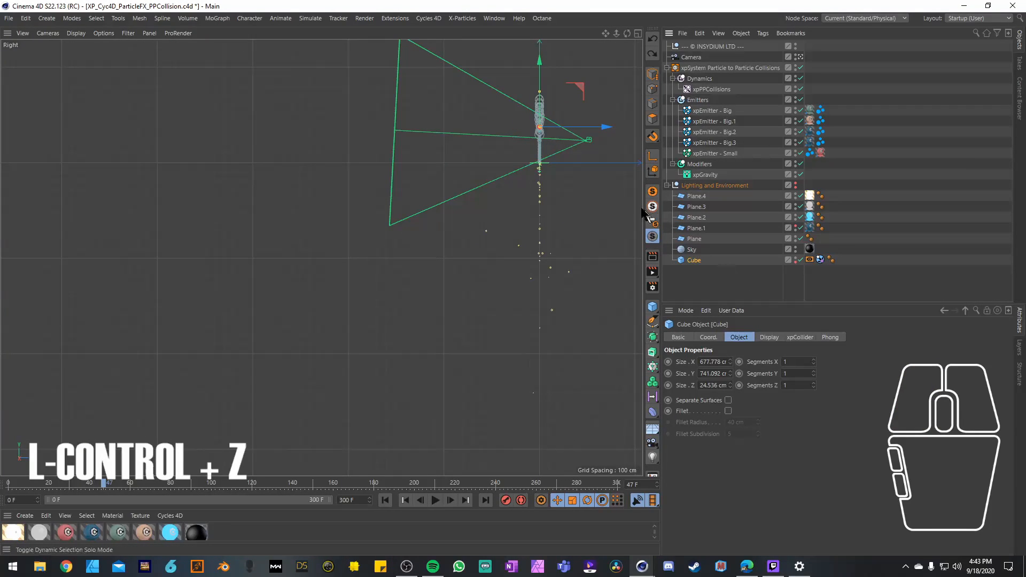
pyautogui.click(667, 185)
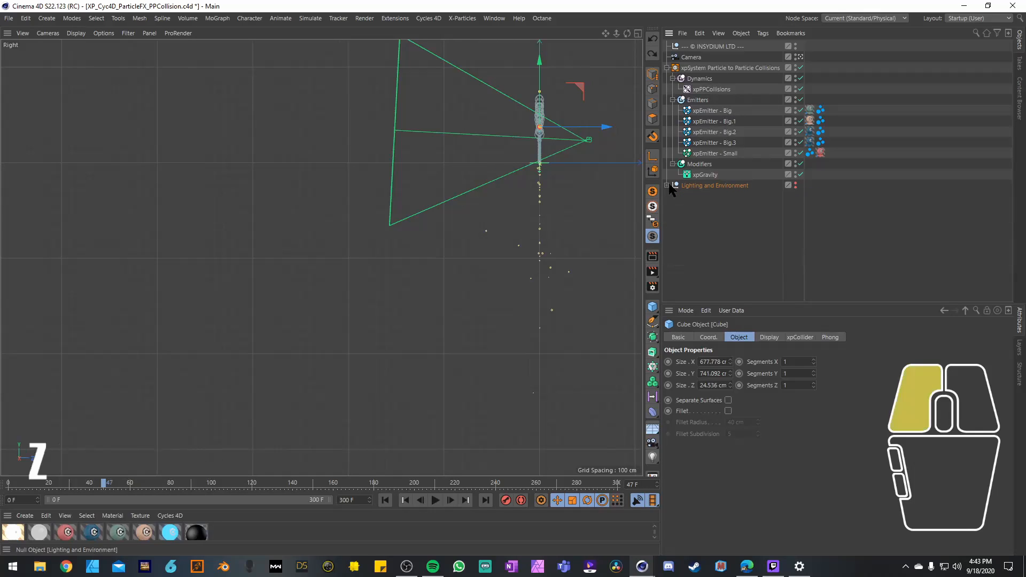
pyautogui.click(386, 501)
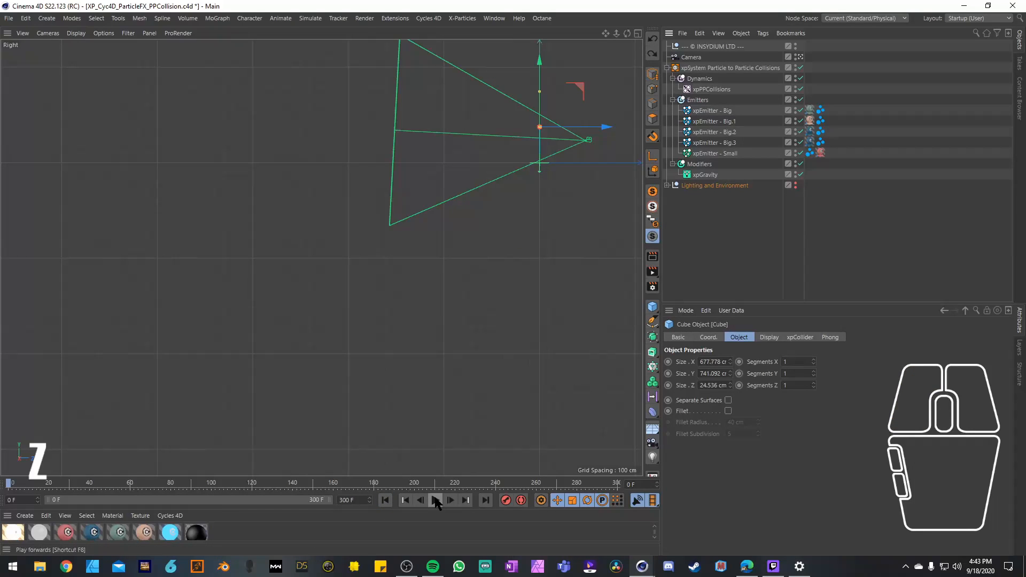
# Step: Select xpEmitter - Big and examine its placement relative to the camera in the right view
pyautogui.click(703, 109)
pyautogui.scroll(5, 697, 428)
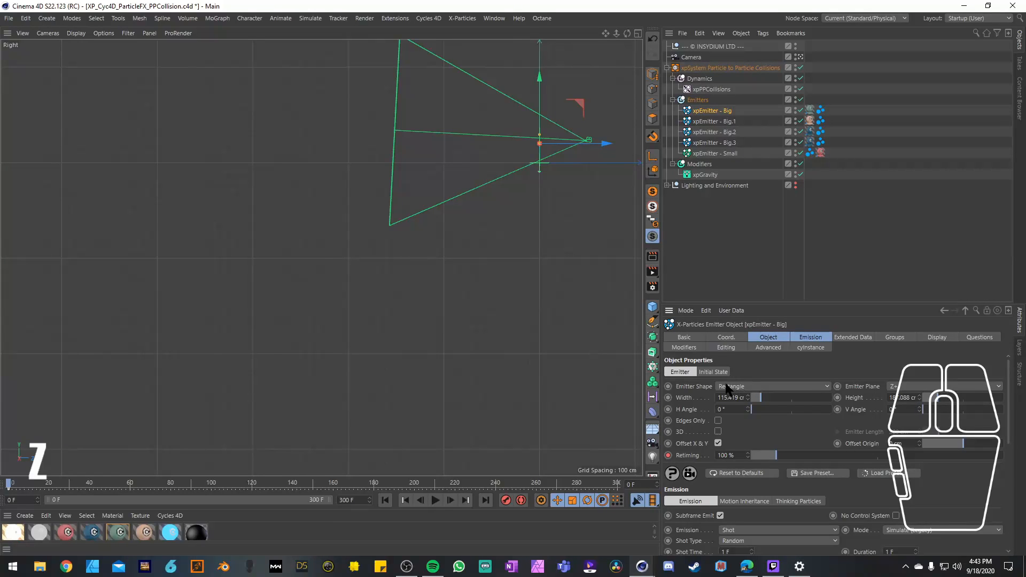
pyautogui.click(575, 145)
pyautogui.scroll(5, 508, 139)
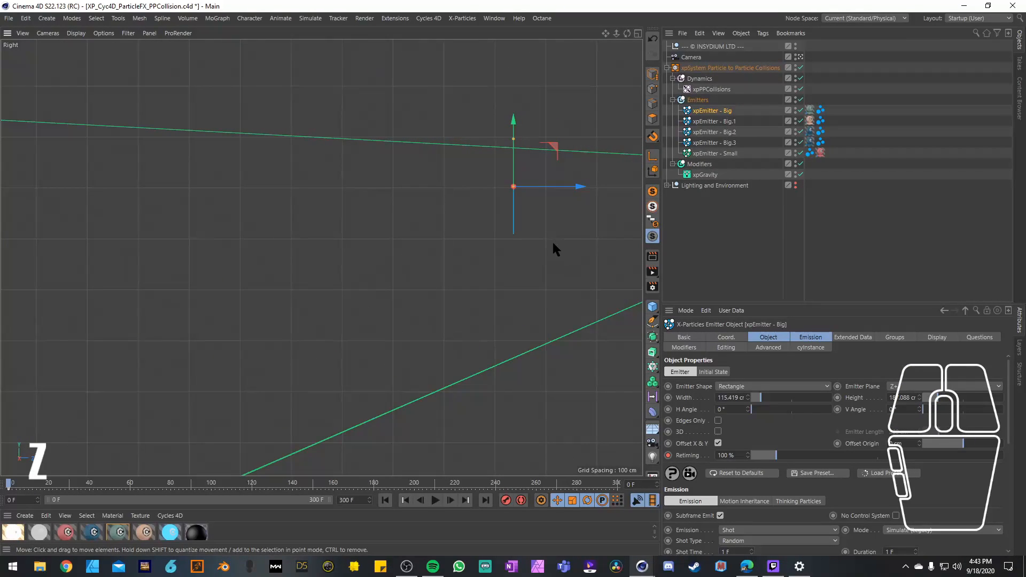
pyautogui.hotkey('ctrl', 'z')
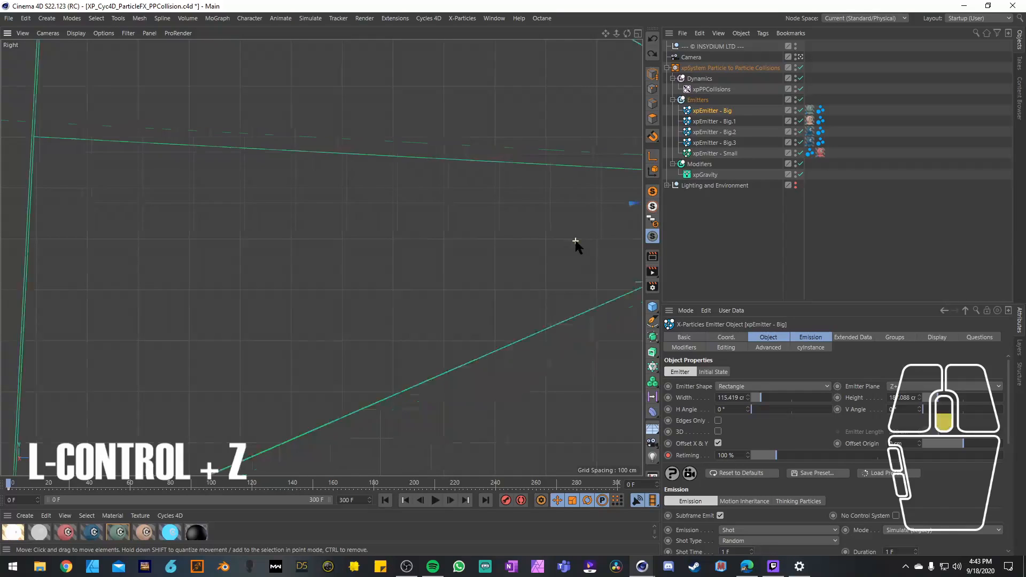
pyautogui.scroll(-3, 572, 247)
pyautogui.press('1')
pyautogui.moveTo(559, 256); pyautogui.dragTo(321, 343)
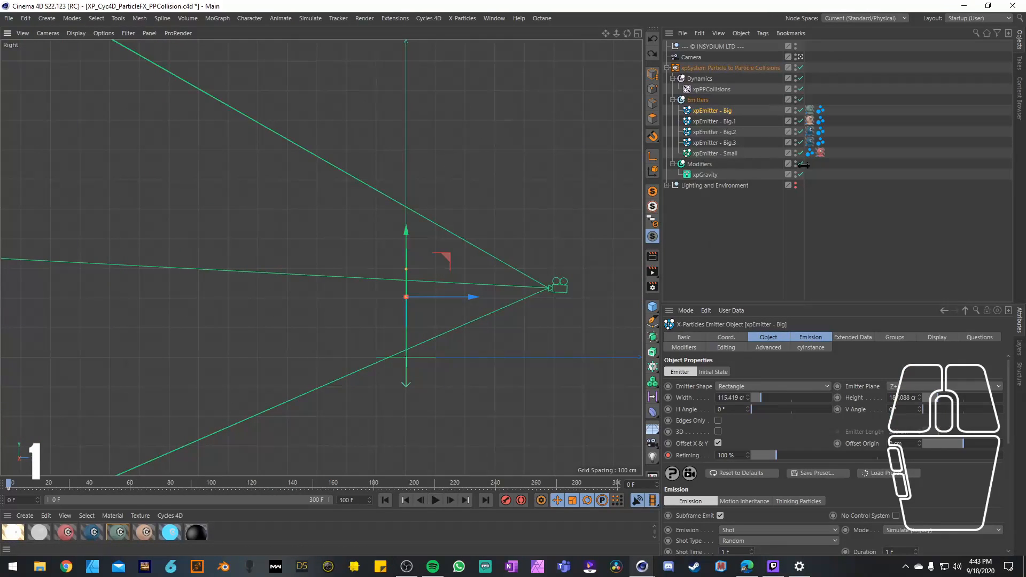
# Step: Disable the other emitters, Modifiers and xpGravity, and run the simulation through frame 40 in the perspective view with only xpEmitter - Big
pyautogui.moveTo(800, 174); pyautogui.dragTo(805, 114)
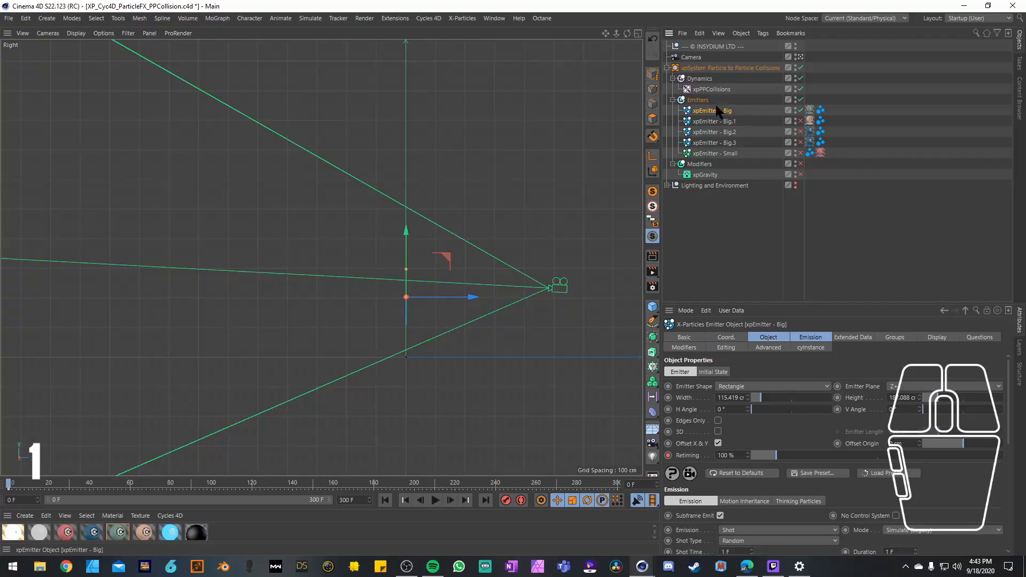
pyautogui.middleClick(438, 300)
pyautogui.middleClick(287, 171)
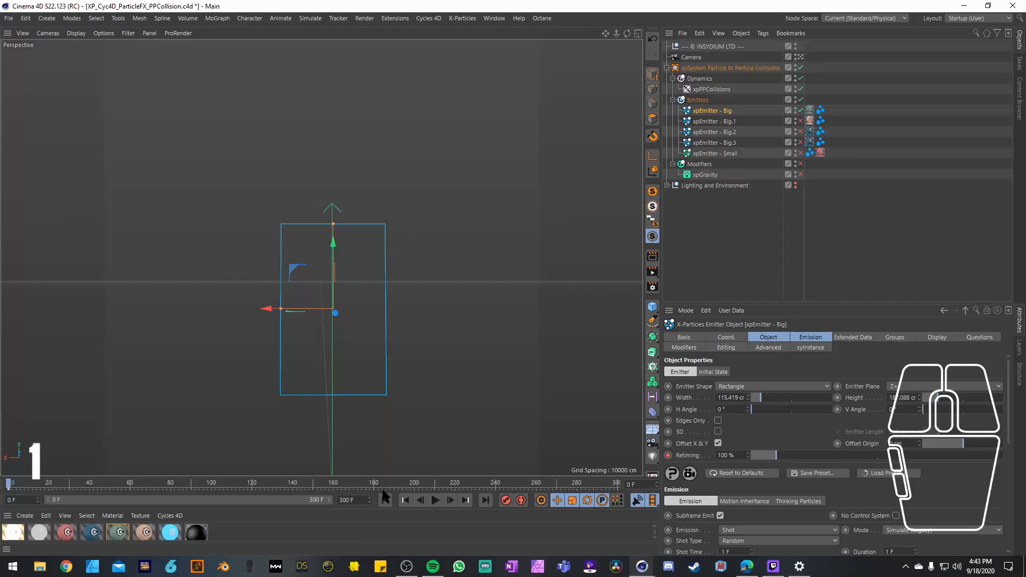
pyautogui.click(436, 501)
pyautogui.click(435, 501)
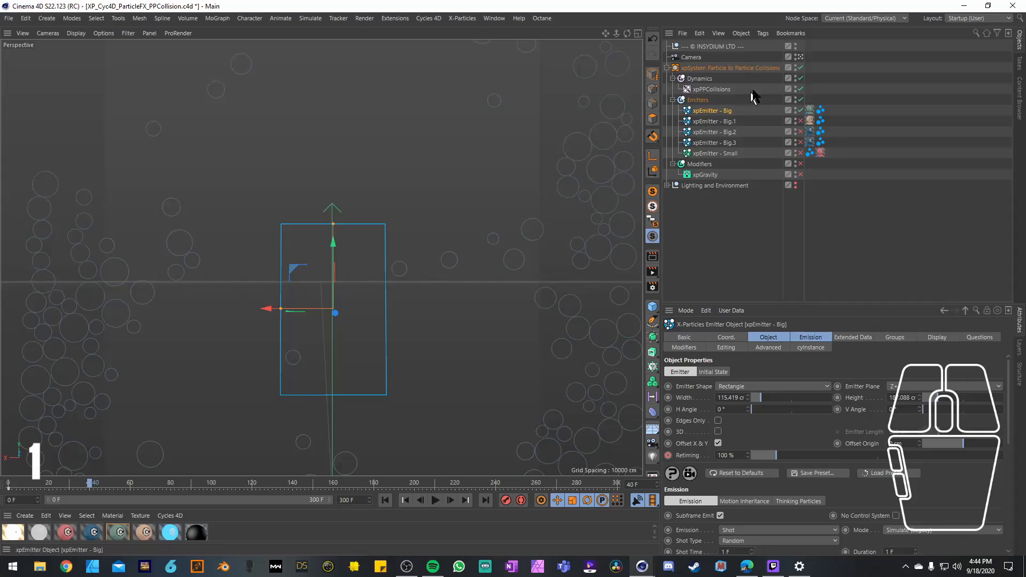
# Step: Leave the camera view and inspect each plane, the Sky and the Cube inside Lighting and Environment from an angled view
pyautogui.click(800, 57)
pyautogui.moveTo(416, 263); pyautogui.dragTo(332, 237)
pyautogui.press('2')
pyautogui.press('1')
pyautogui.click(667, 185)
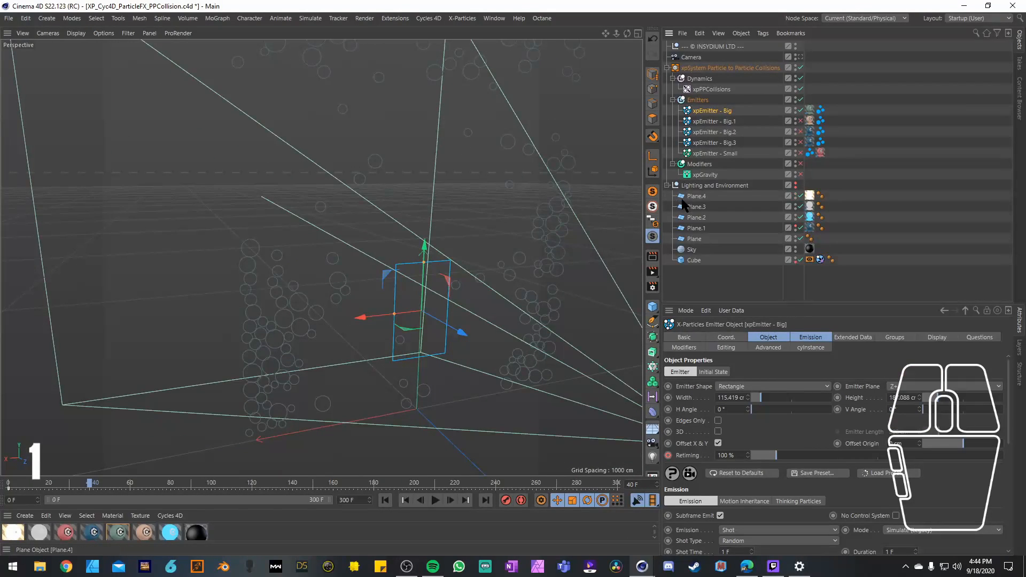
pyautogui.click(694, 196)
pyautogui.click(697, 206)
pyautogui.click(699, 216)
pyautogui.click(700, 225)
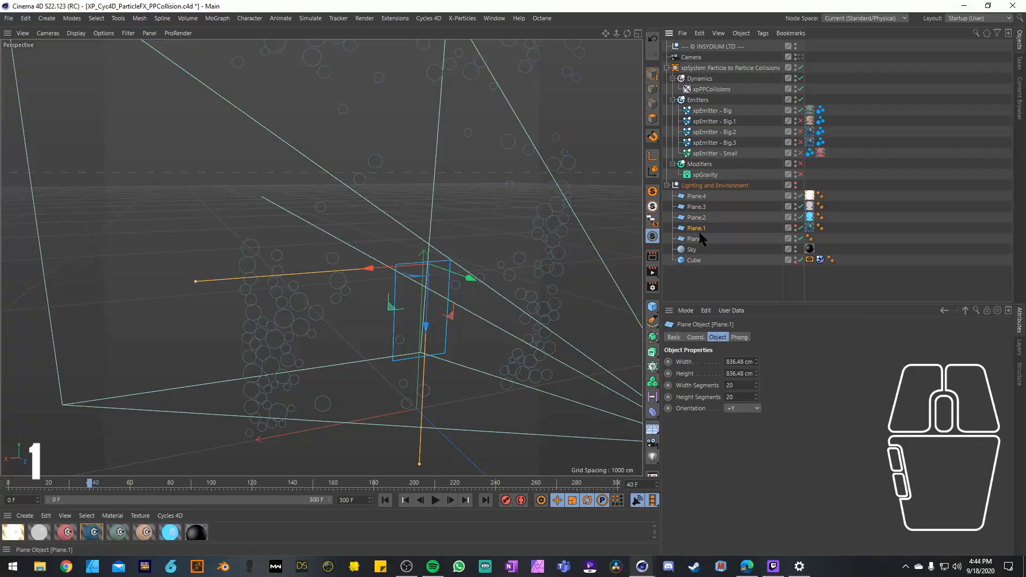
pyautogui.click(698, 237)
pyautogui.click(694, 249)
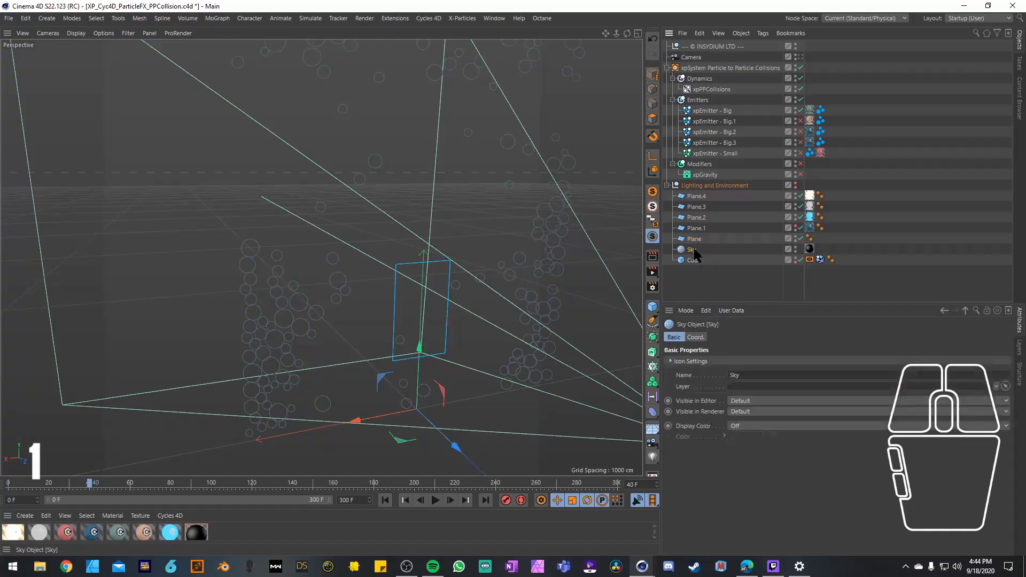
pyautogui.click(694, 259)
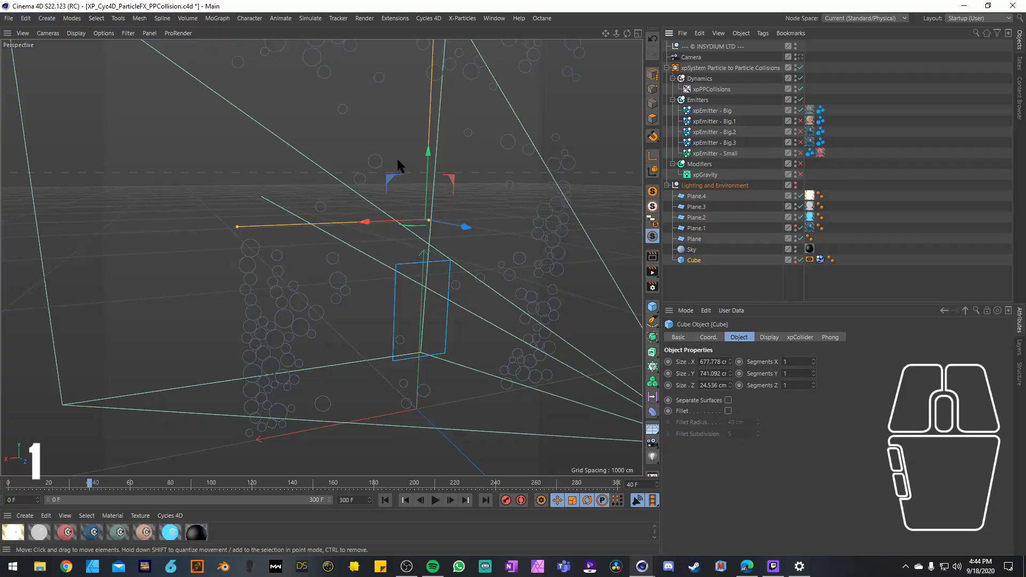
# Step: Set the Cube's xpCollider tag to 44% Bounce and 6% Friction, and toggle its Display tag's shading mode override off and on
pyautogui.click(821, 261)
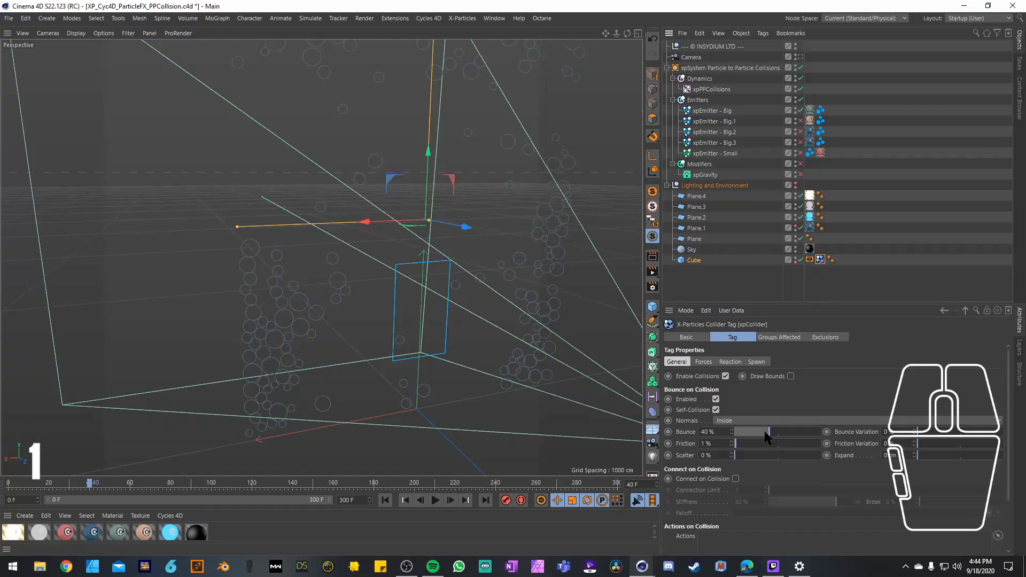
pyautogui.moveTo(767, 434); pyautogui.dragTo(740, 448)
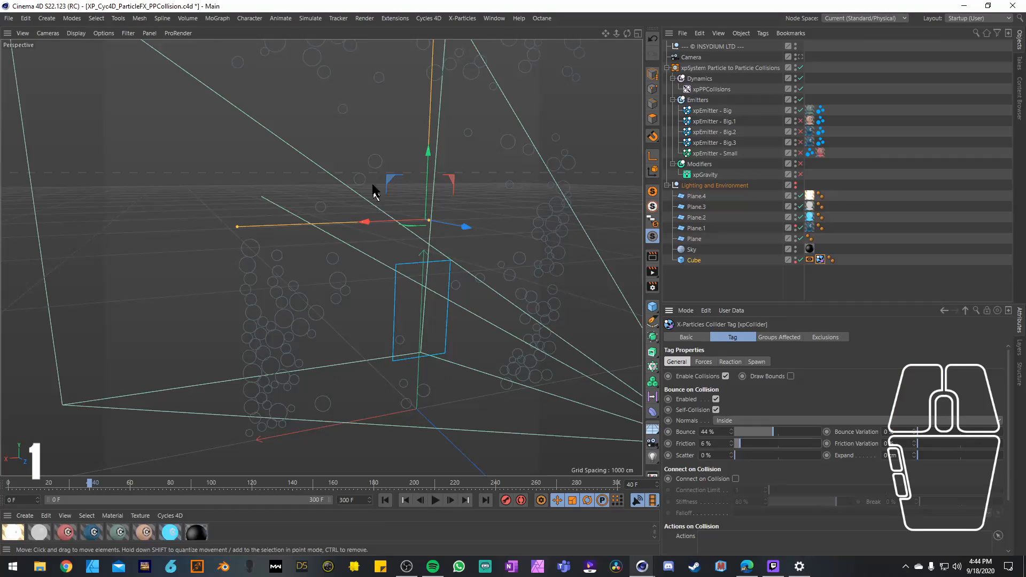
pyautogui.click(810, 260)
pyautogui.click(691, 362)
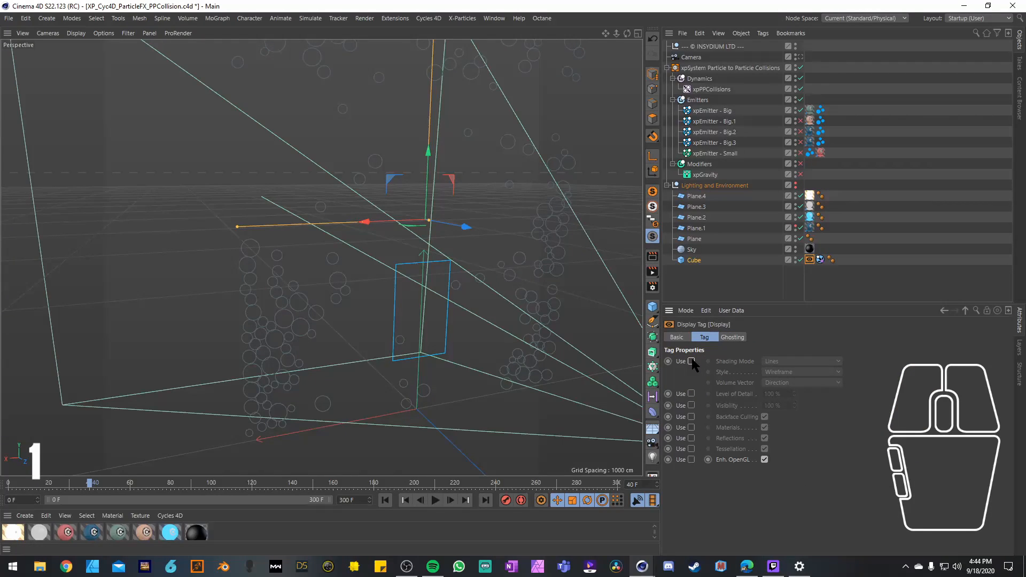
pyautogui.click(691, 362)
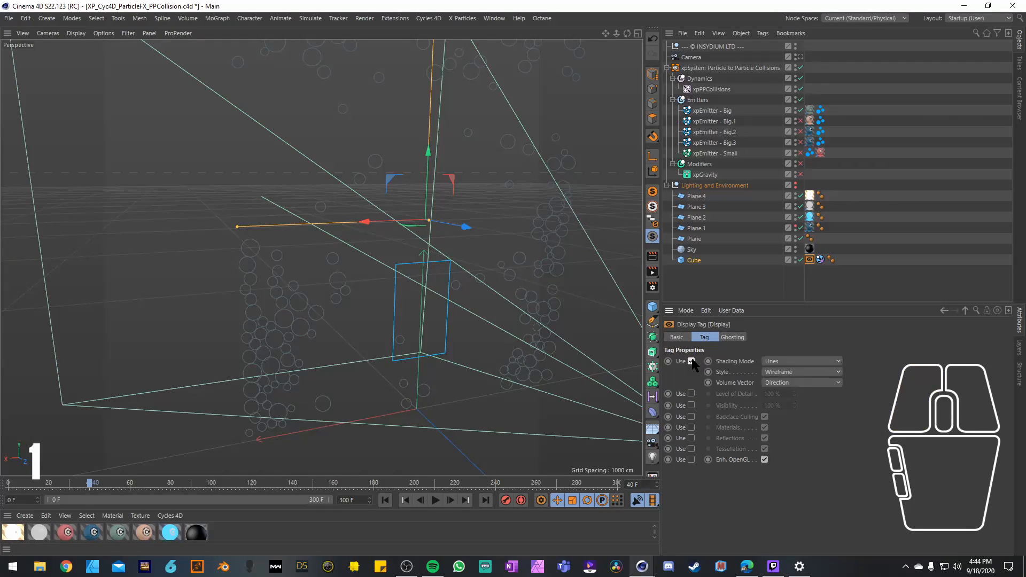
# Step: Delete the Cube's Display tag and make the Cube visible in the viewport to inspect its shape
pyautogui.click(694, 260)
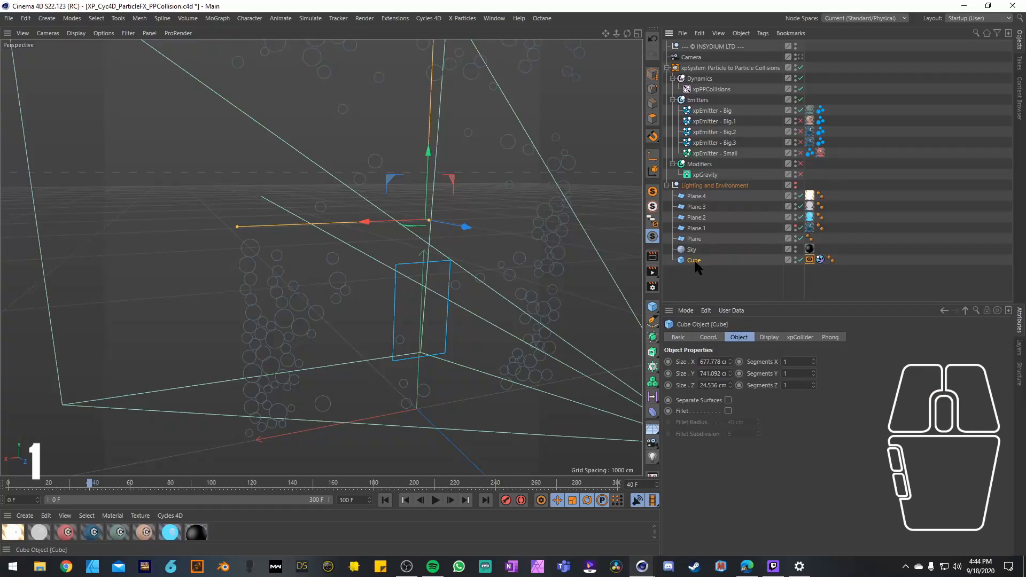
pyautogui.click(810, 259)
pyautogui.press('Delete')
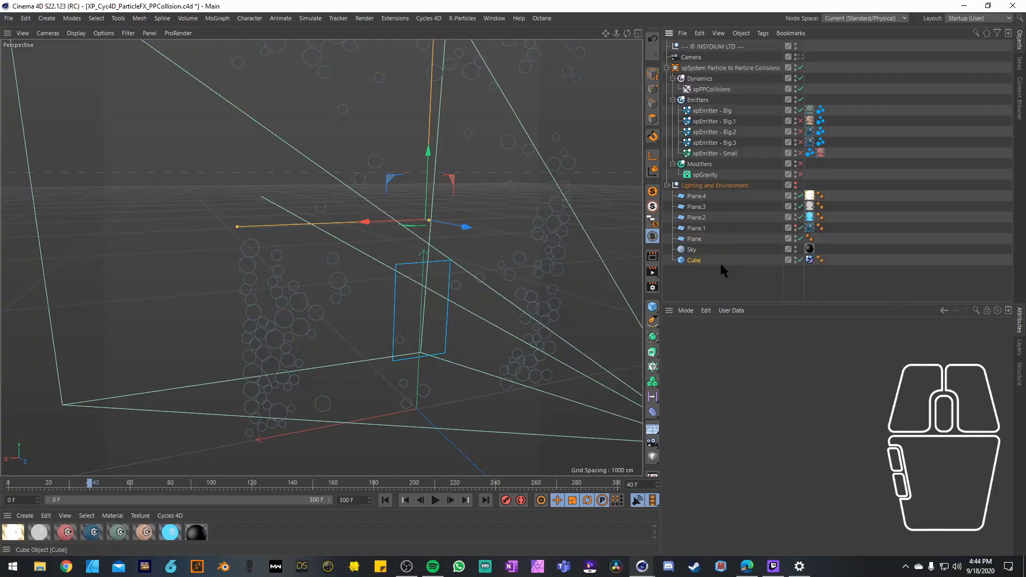
pyautogui.click(720, 261)
pyautogui.click(796, 258)
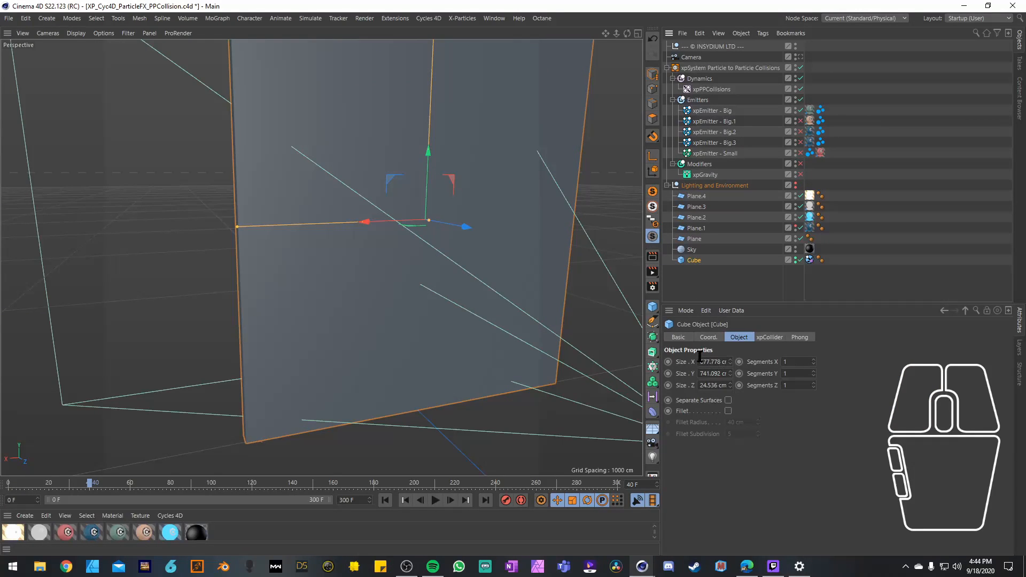
pyautogui.keyDown('alt'); pyautogui.moveTo(222, 243); pyautogui.dragTo(319, 262); pyautogui.keyUp('alt')
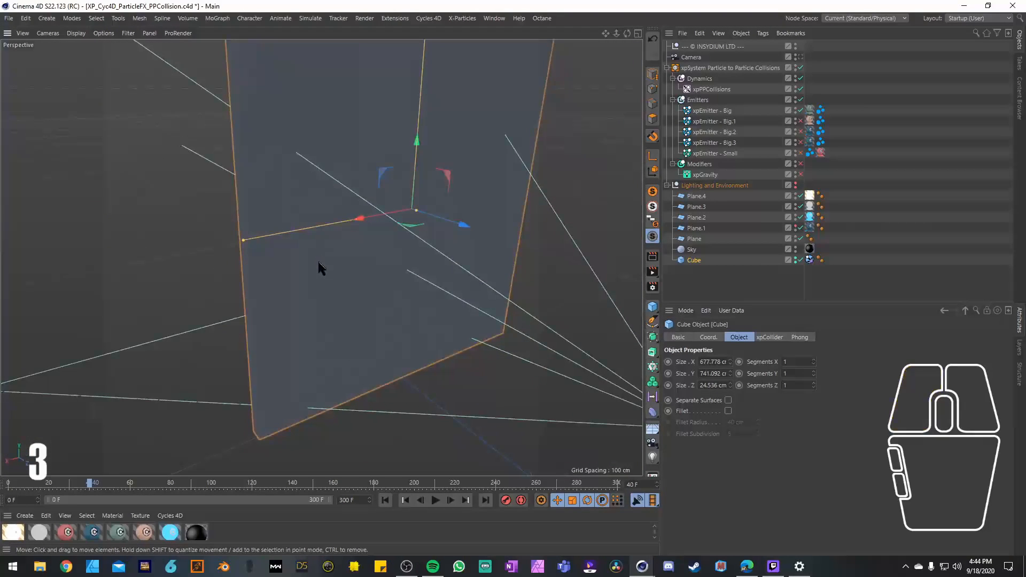
# Step: Undo the recent edits back to before the Cube changes and the disabling of the other emitters and gravity
pyautogui.hotkey('ctrl', 'z')
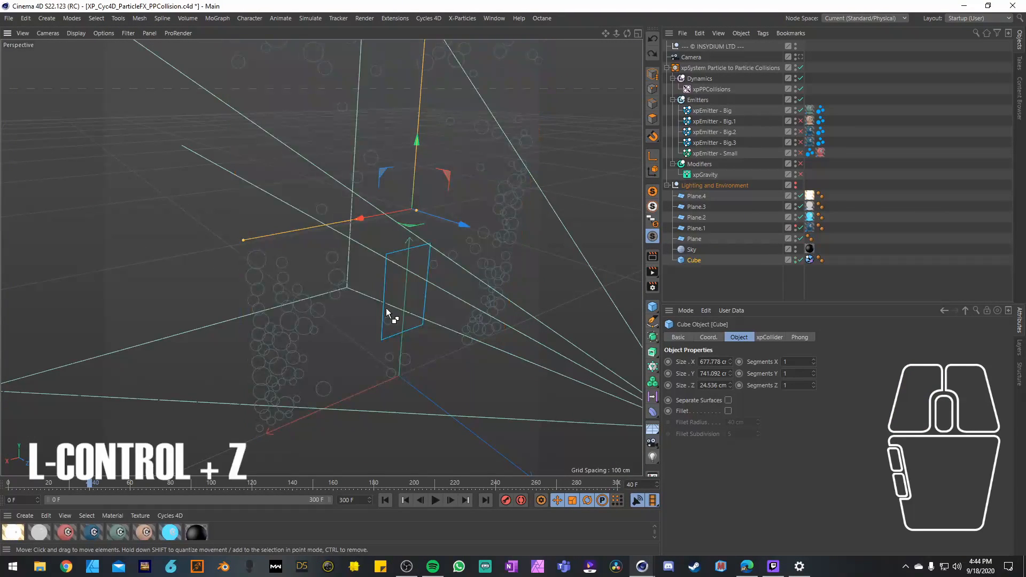
pyautogui.hotkey('ctrl', 'z')
pyautogui.hotkey('ctrl', 'z')
pyautogui.hotkey('ctrl', 'z')
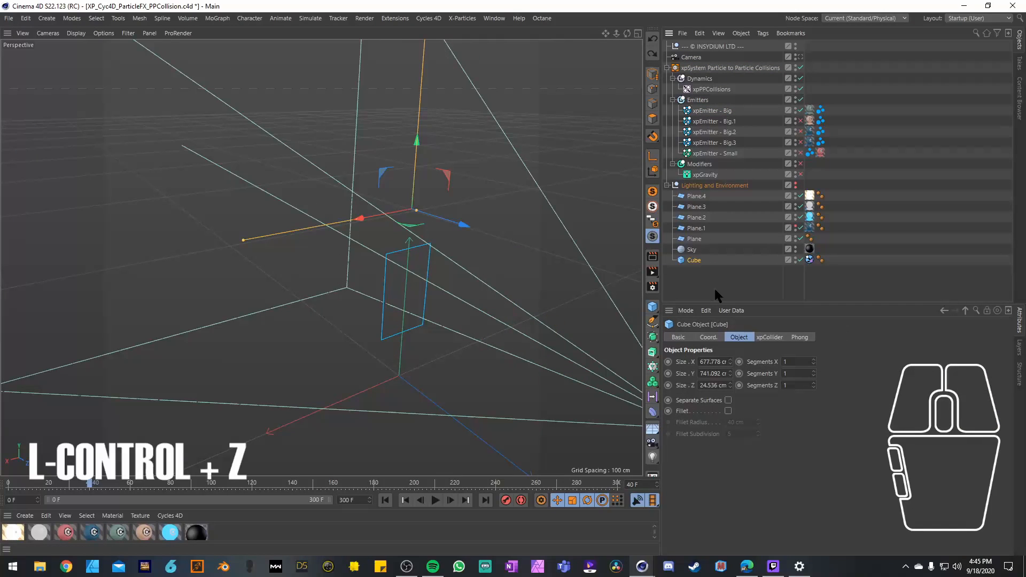
pyautogui.hotkey('ctrl', 'z')
pyautogui.hotkey('ctrl', 'z')
pyautogui.hotkey('ctrl', 'z')
pyautogui.hotkey('ctrl', 'z')
pyautogui.hotkey('ctrl', 'z')
pyautogui.hotkey('ctrl', 'z')
pyautogui.hotkey('ctrl', 'z')
pyautogui.hotkey('ctrl', 'z')
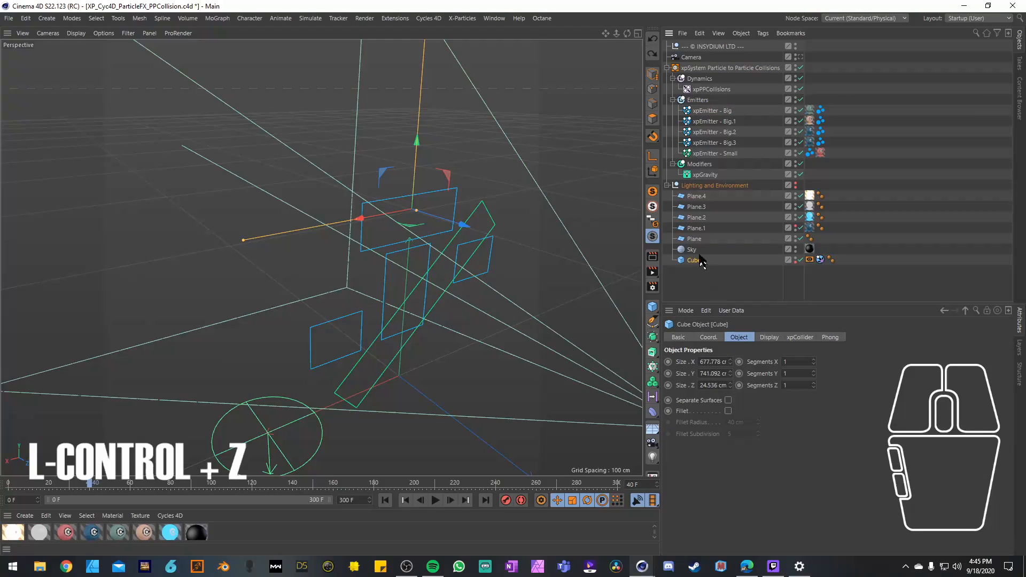
# Step: Return to frame 0 and the scene camera's view, and add a Cycles 4D cyCamera tag to the Camera
pyautogui.click(385, 500)
pyautogui.click(799, 57)
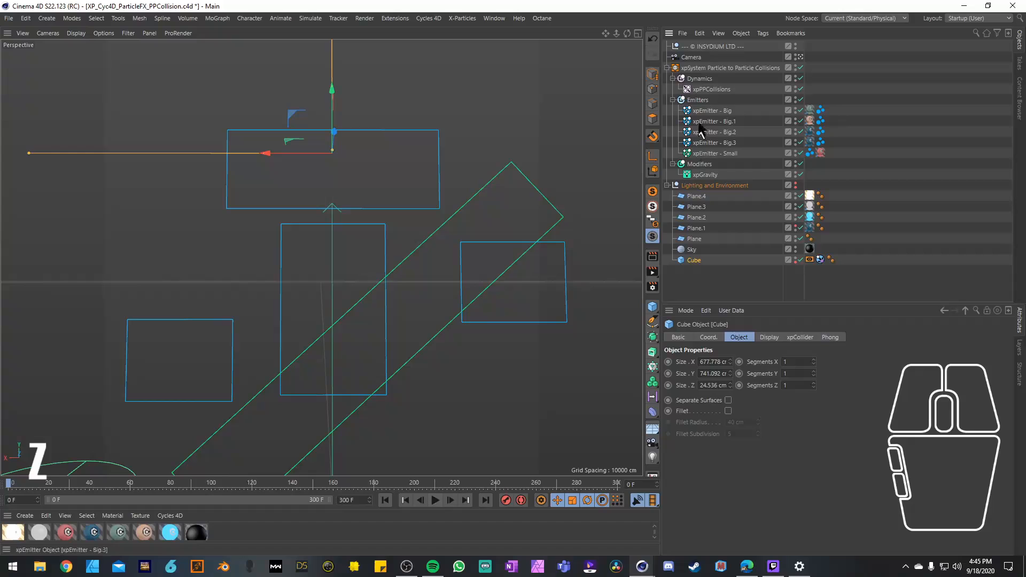
pyautogui.click(692, 57)
pyautogui.click(763, 33)
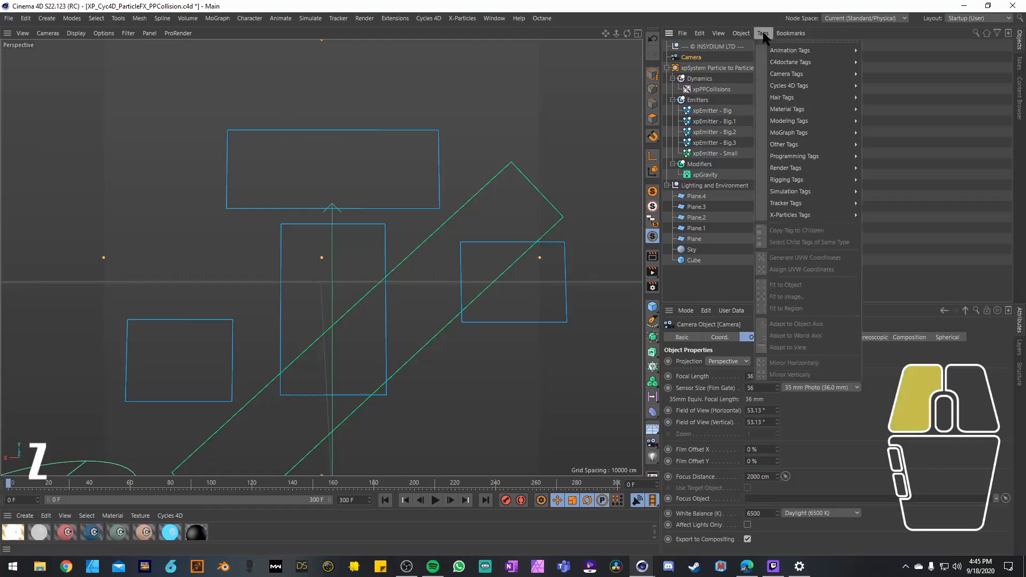
pyautogui.moveTo(830, 93)
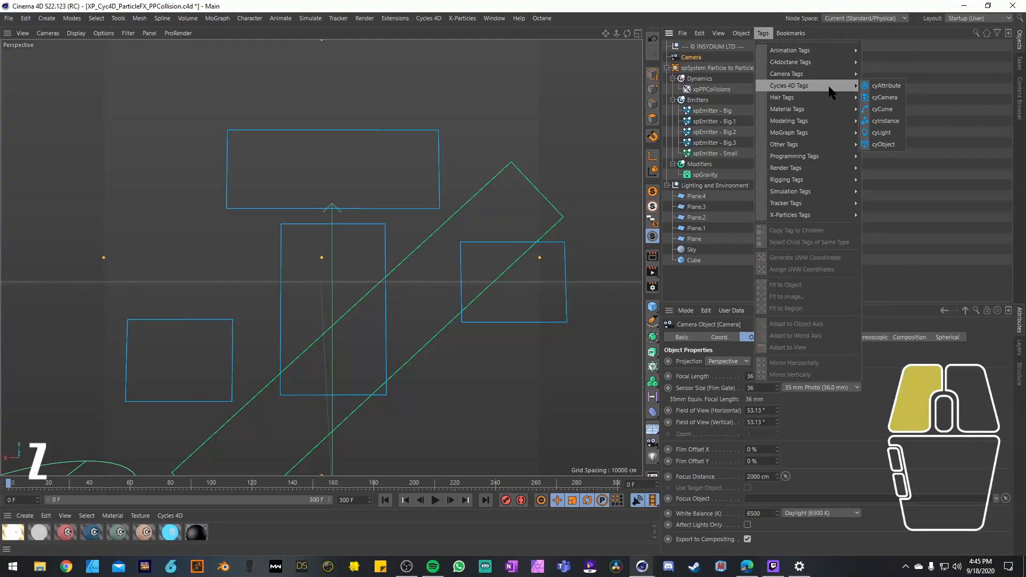
pyautogui.click(883, 97)
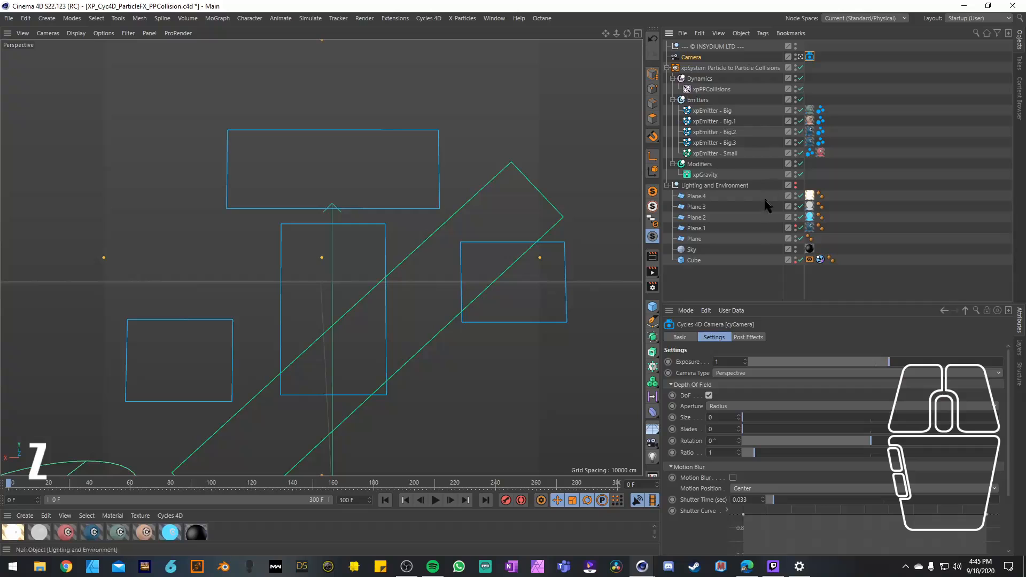
pyautogui.click(698, 57)
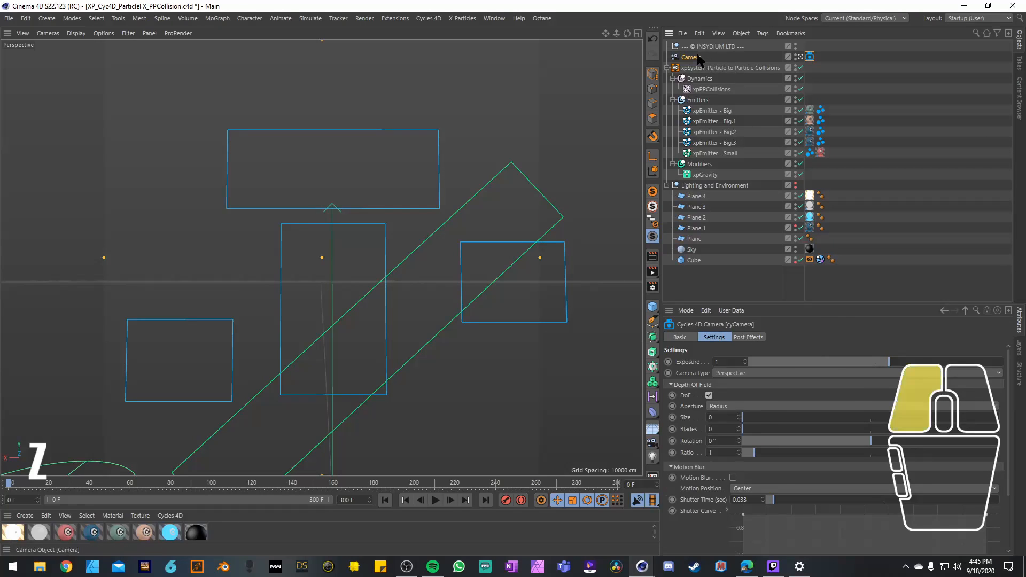
# Step: Play the full simulation from frame 0 through the camera and stop it at frame 54
pyautogui.click(384, 500)
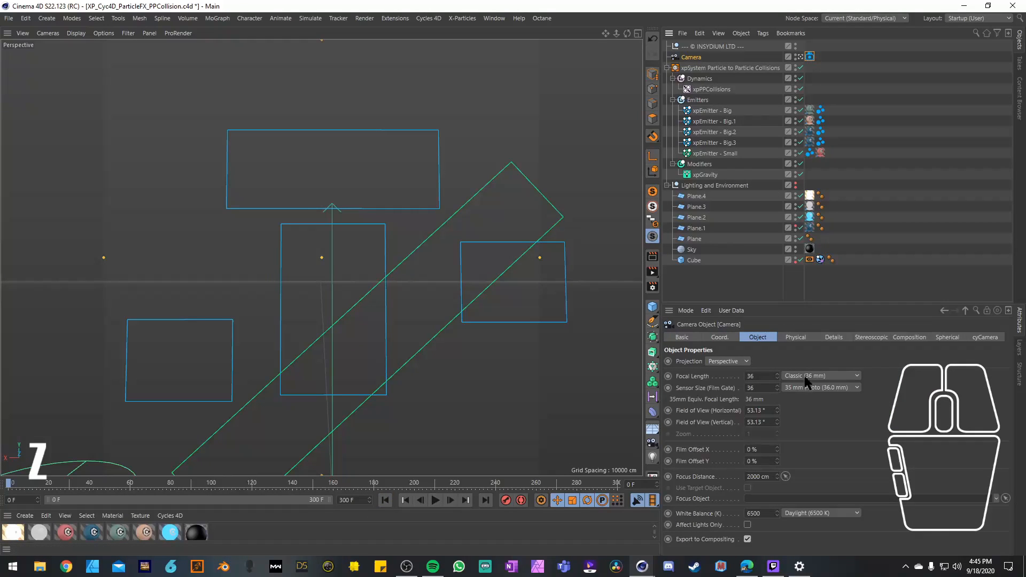
pyautogui.click(436, 501)
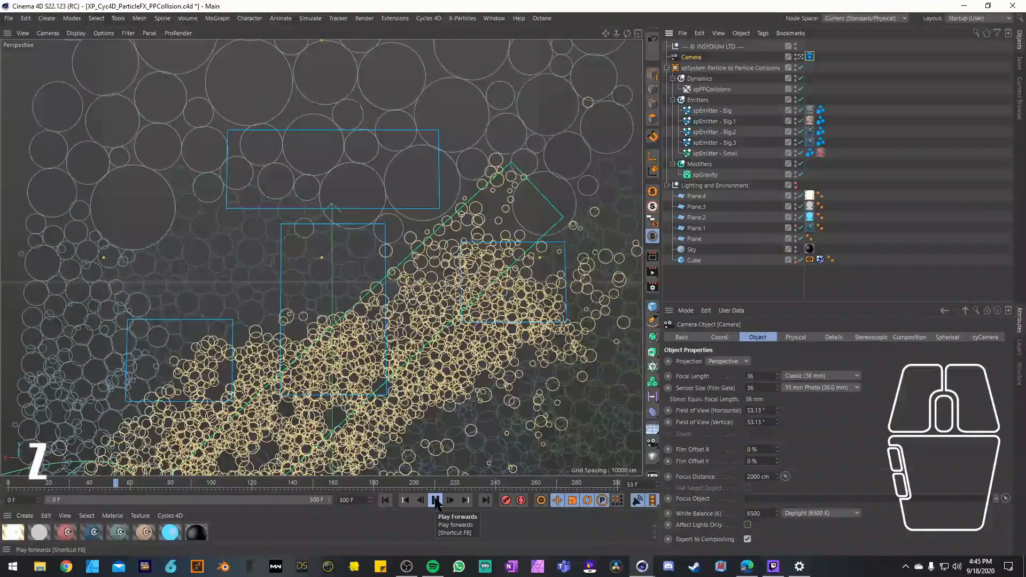
pyautogui.click(435, 500)
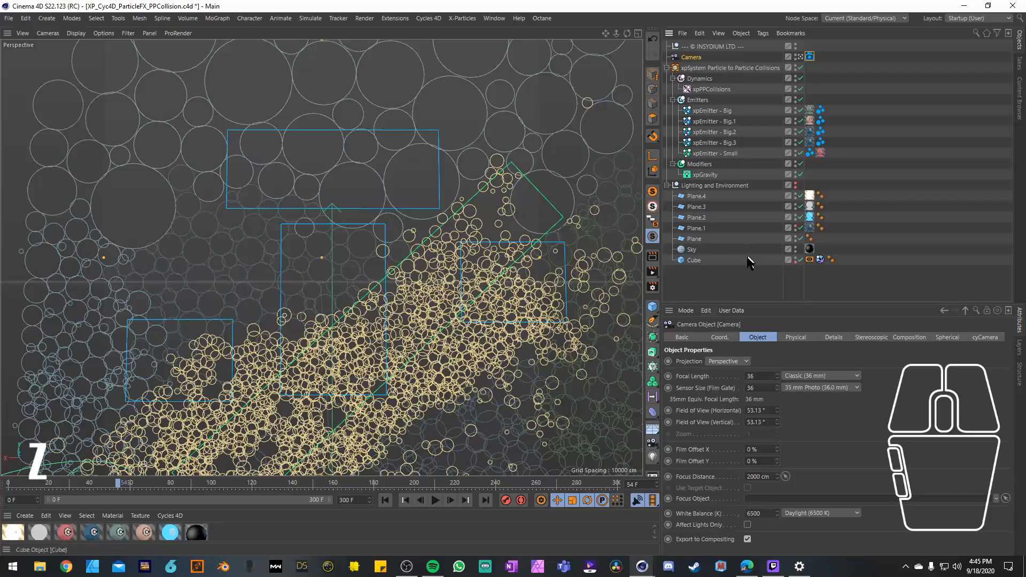
# Step: Deselect everything and open the X-Particles dynamics settings of the project
pyautogui.click(722, 292)
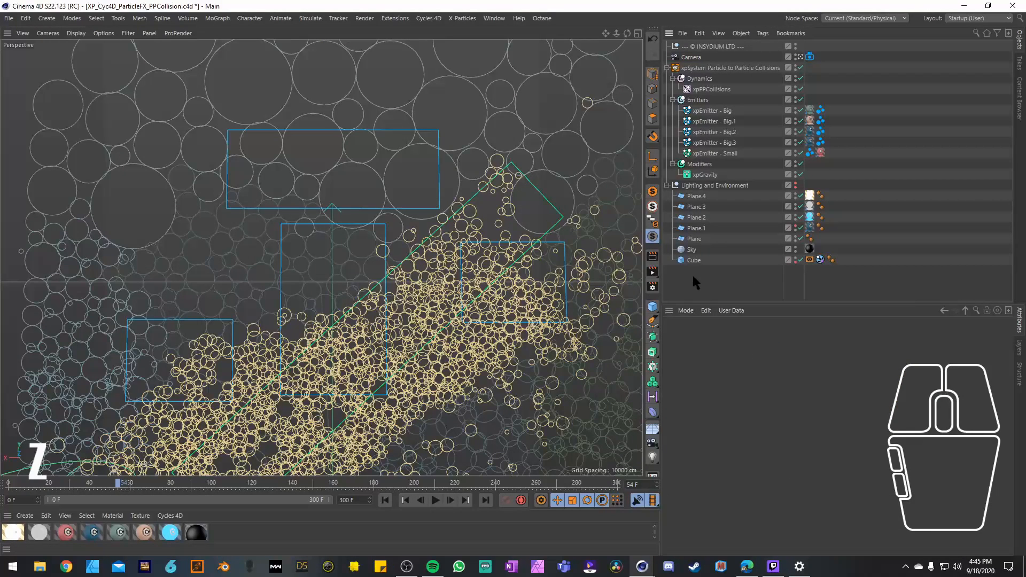
pyautogui.hotkey('ctrl', 'd')
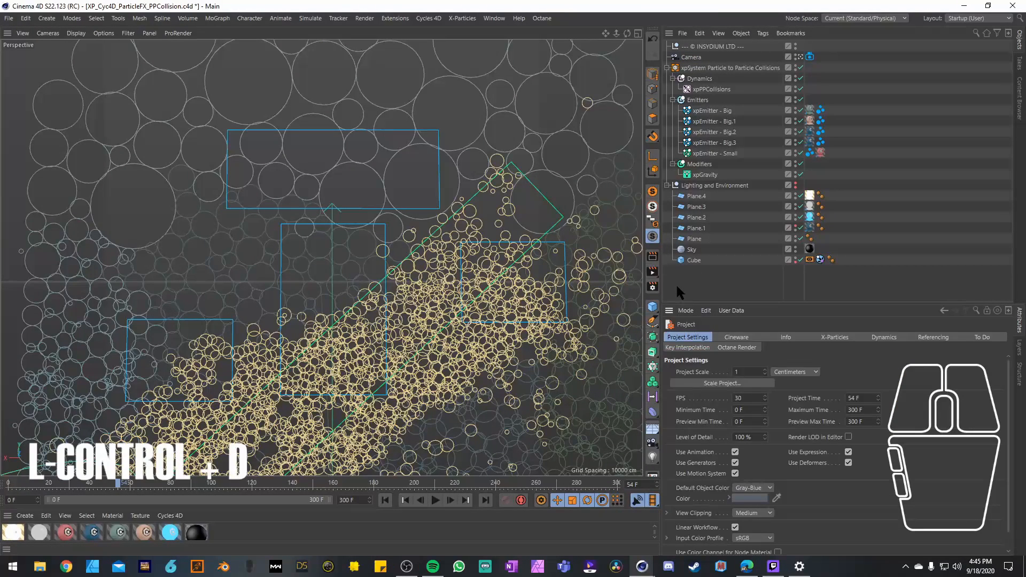
pyautogui.click(829, 338)
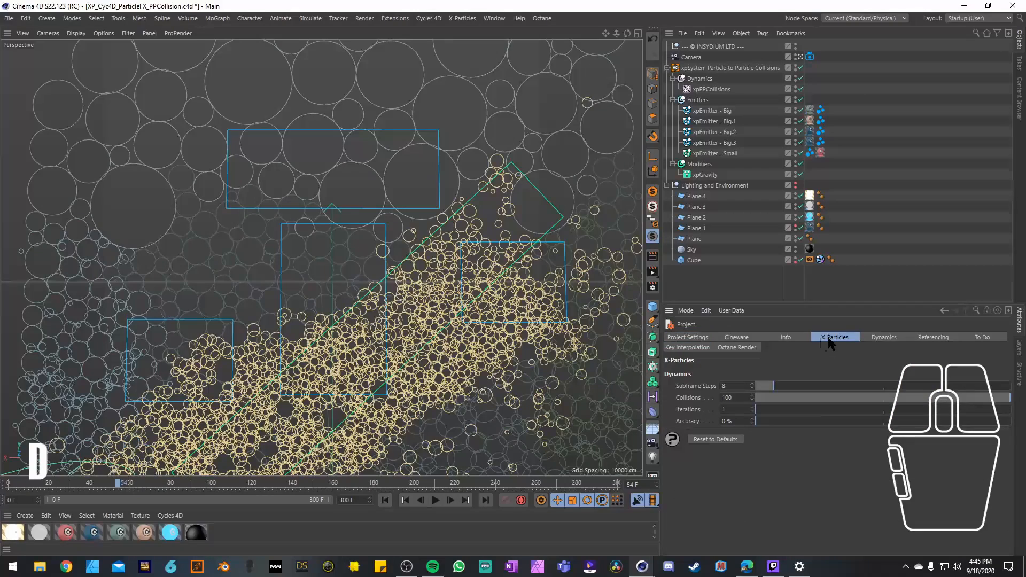
# Step: In the project's X-Particles dynamics settings, set Iterations to 5 and play the simulation from frame 0
pyautogui.hotkey('ctrl', 'd')
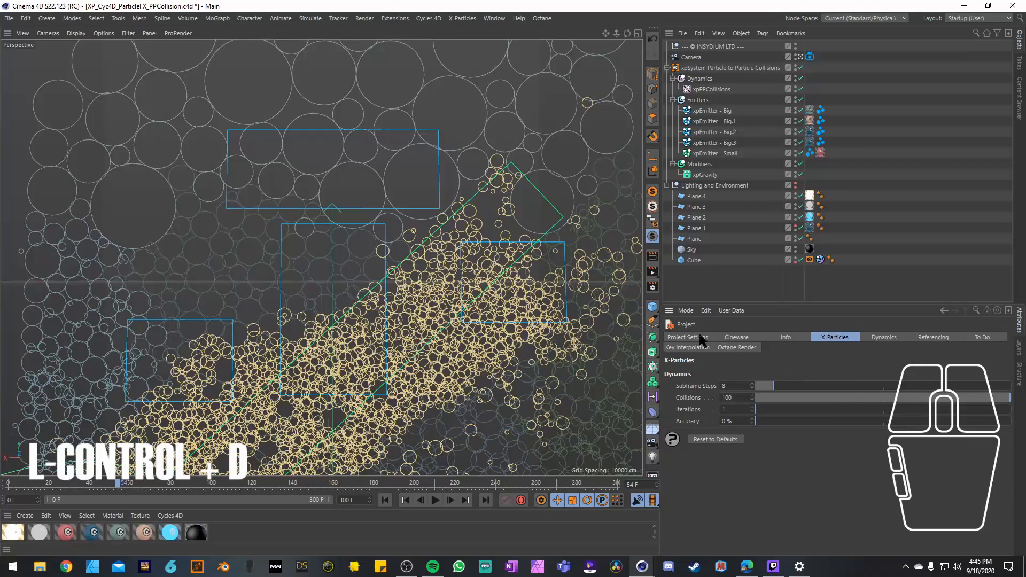
pyautogui.click(835, 339)
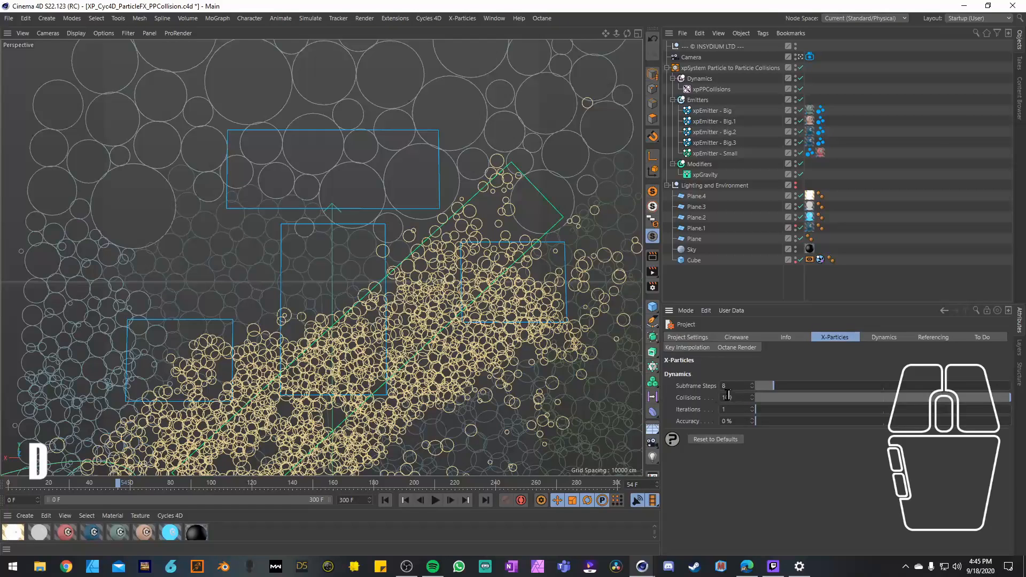
pyautogui.click(385, 501)
pyautogui.click(437, 501)
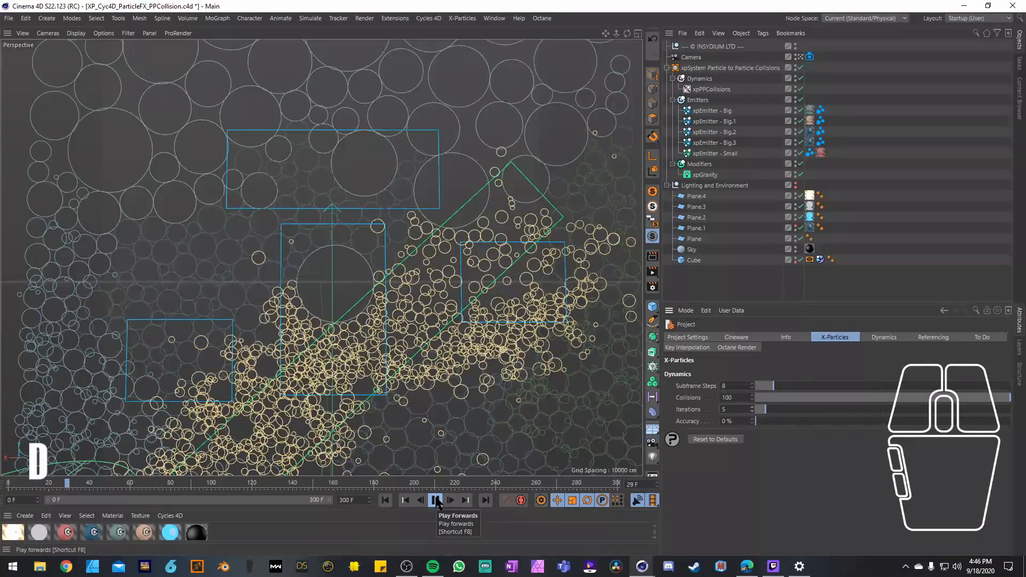
# Step: Set the X-Particles Iterations back to 1, replay the simulation from frame 0 and stop it at frame 66
pyautogui.click(753, 411)
pyautogui.click(753, 411)
pyautogui.click(753, 411)
pyautogui.click(752, 411)
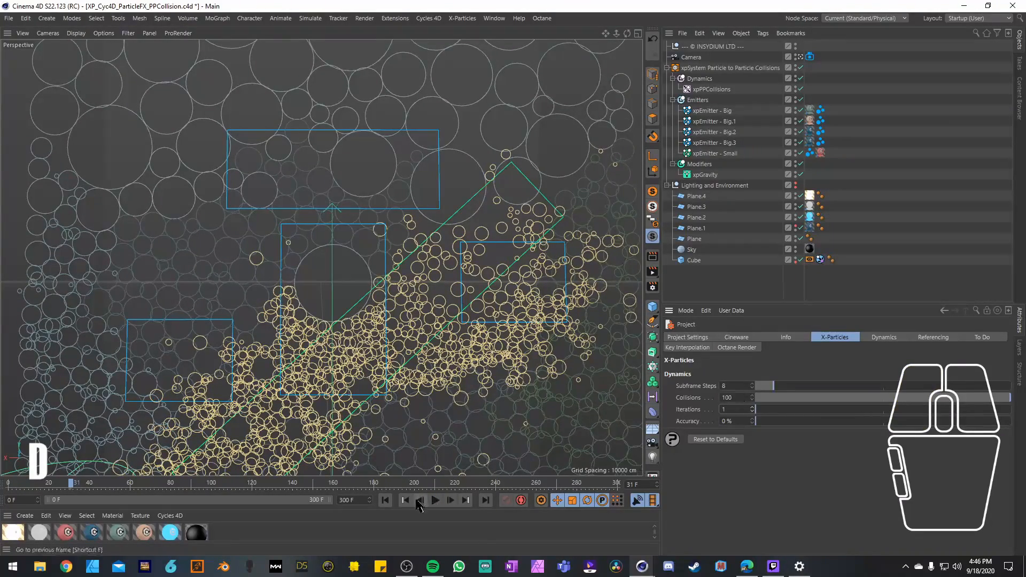
pyautogui.click(385, 500)
pyautogui.click(436, 500)
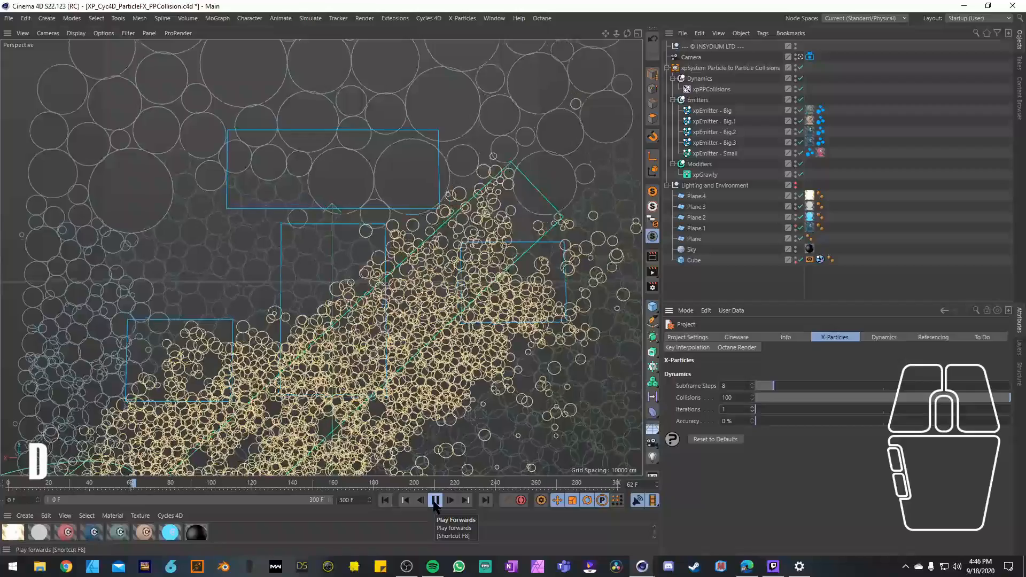
pyautogui.click(435, 501)
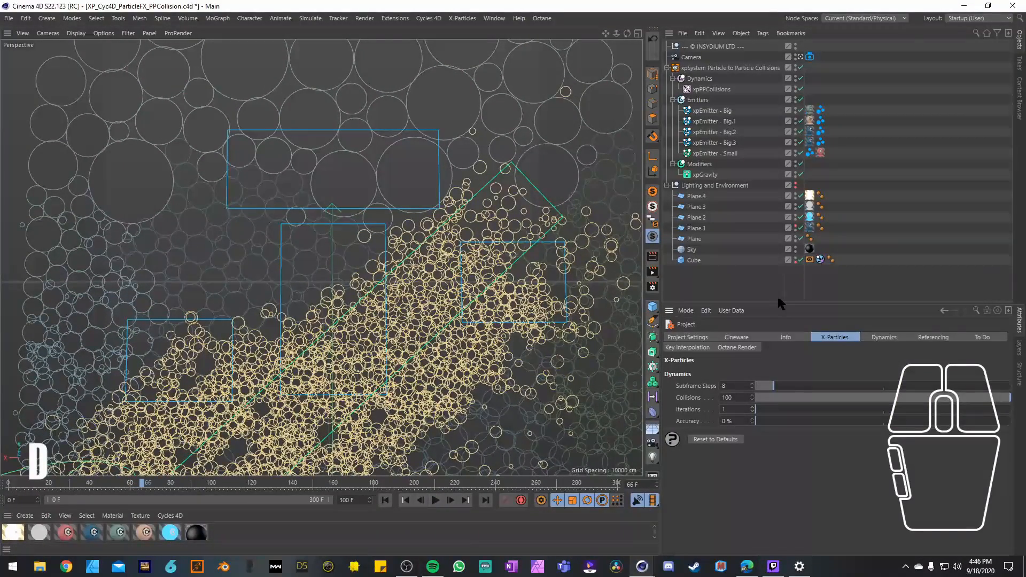
# Step: Collapse the Lighting and Environment, Emitters and Dynamics groups in the object hierarchy
pyautogui.click(668, 185)
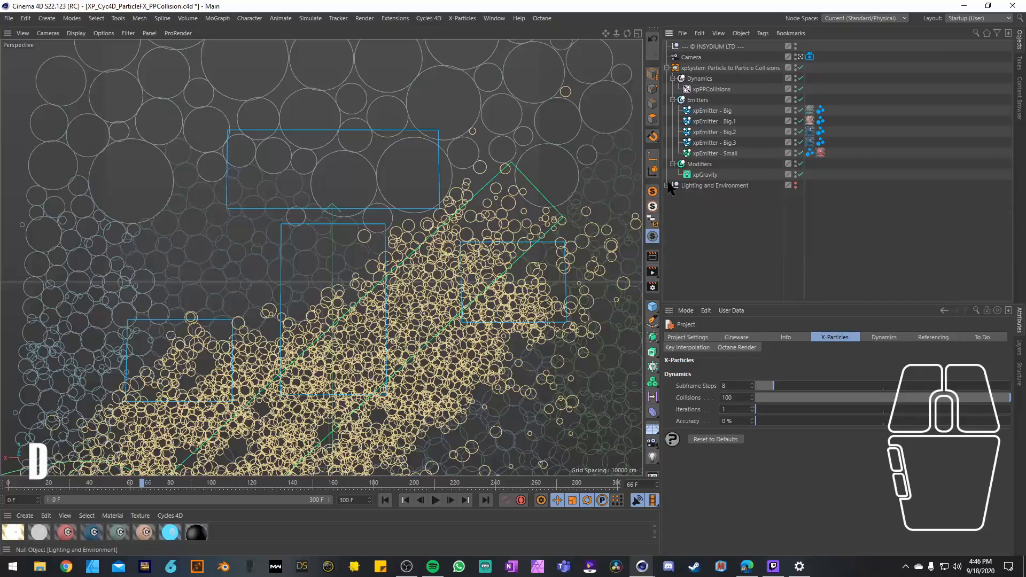
pyautogui.click(673, 100)
pyautogui.click(673, 78)
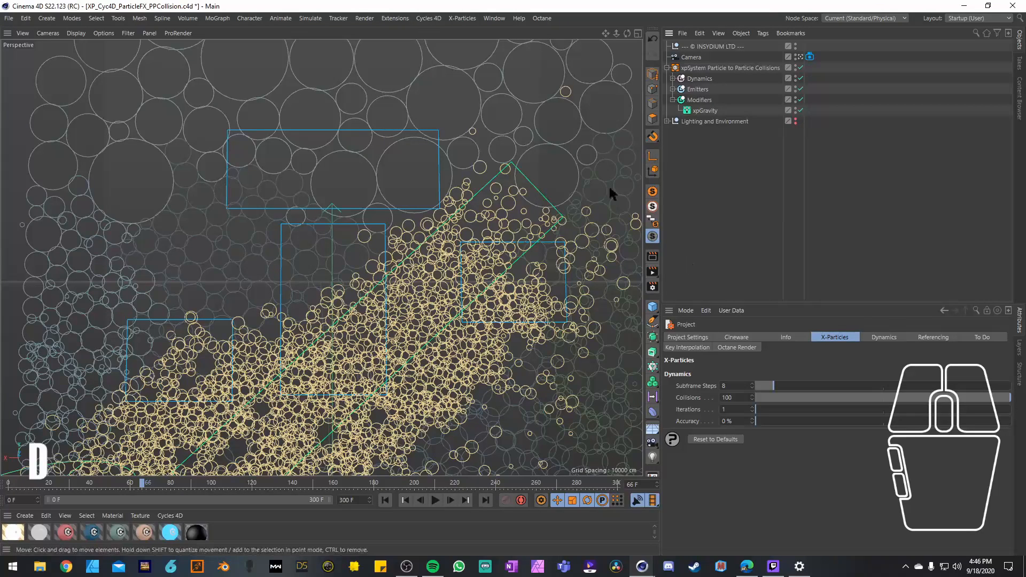
# Step: Select the Cube in the Lighting and Environment group and examine the particles around it in the side view, returning to the perspective view
pyautogui.click(667, 122)
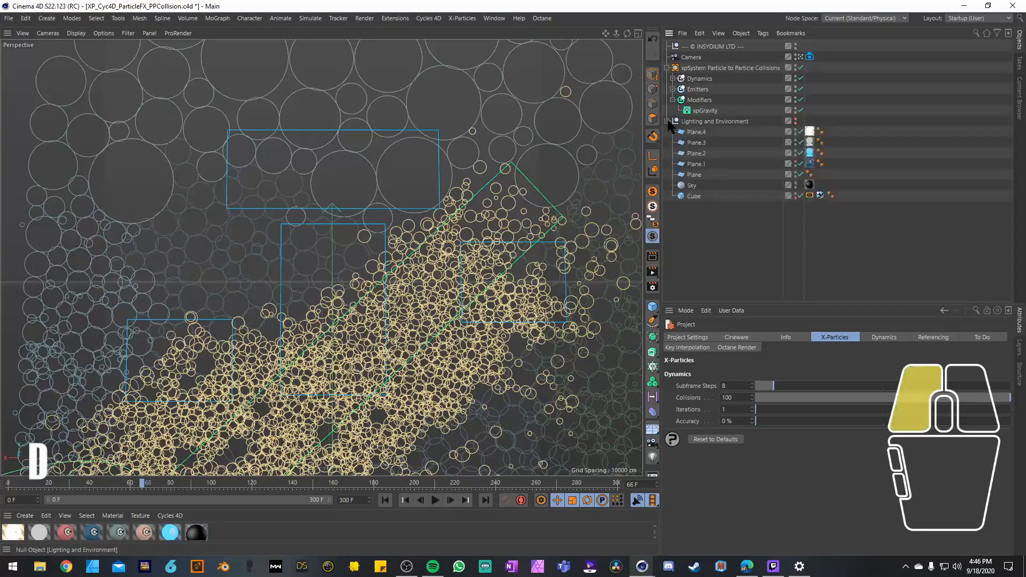
pyautogui.click(694, 196)
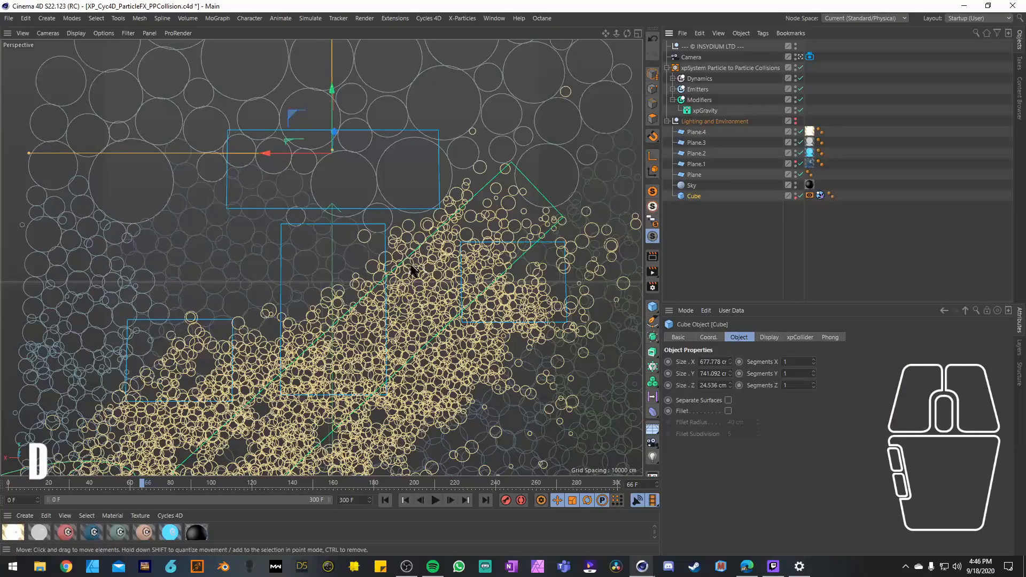
pyautogui.middleClick(315, 318)
pyautogui.scroll(5, 203, 371)
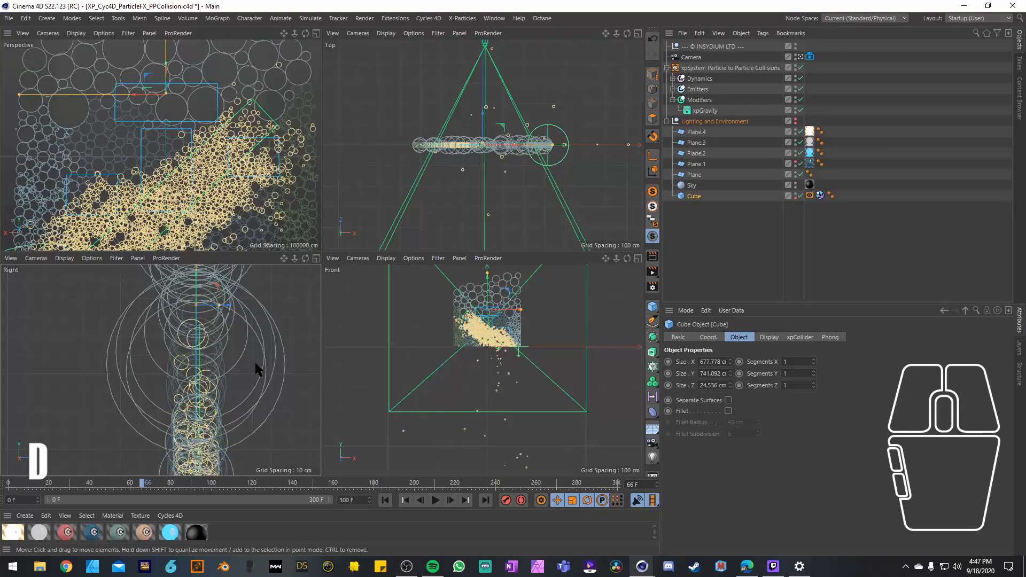
pyautogui.scroll(2, 227, 172)
pyautogui.middleClick(225, 174)
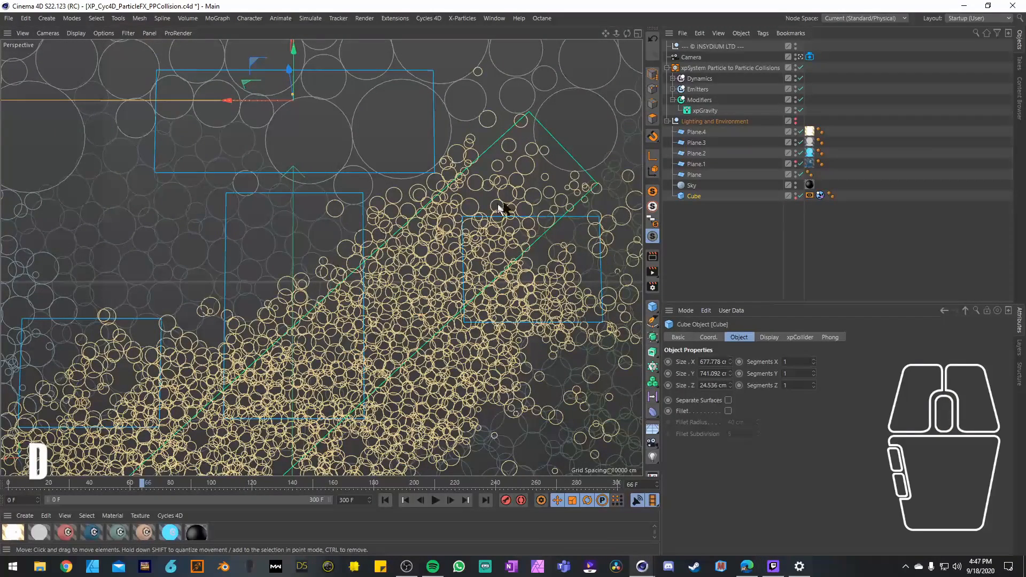
# Step: Set the render output size to 1080 x 1350 pixels, keep the frame range at All Frames and put the render settings away
pyautogui.click(653, 286)
pyautogui.moveTo(735, 204); pyautogui.dragTo(471, 127)
pyautogui.moveTo(510, 175); pyautogui.dragTo(467, 167)
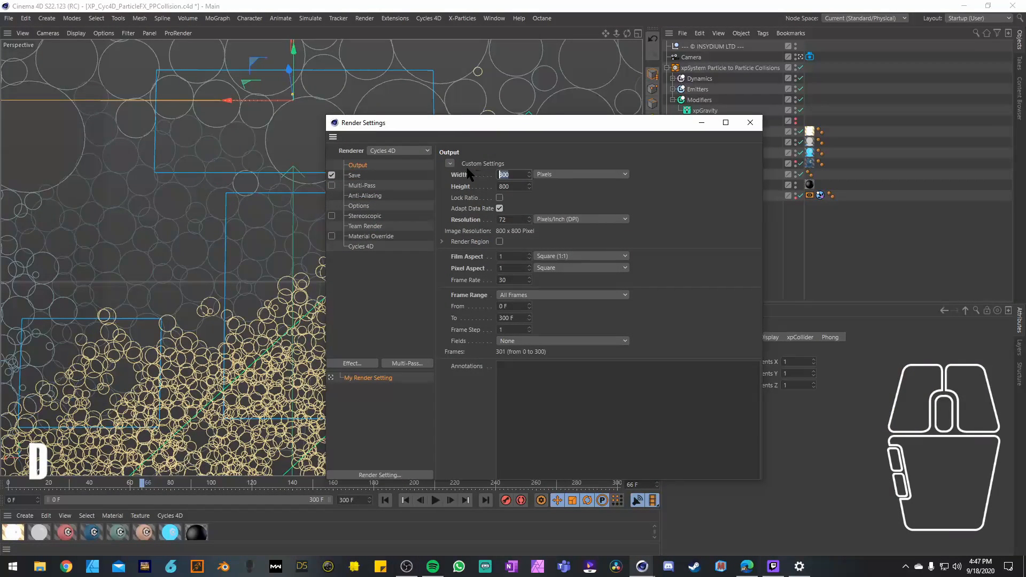
pyautogui.write('1')
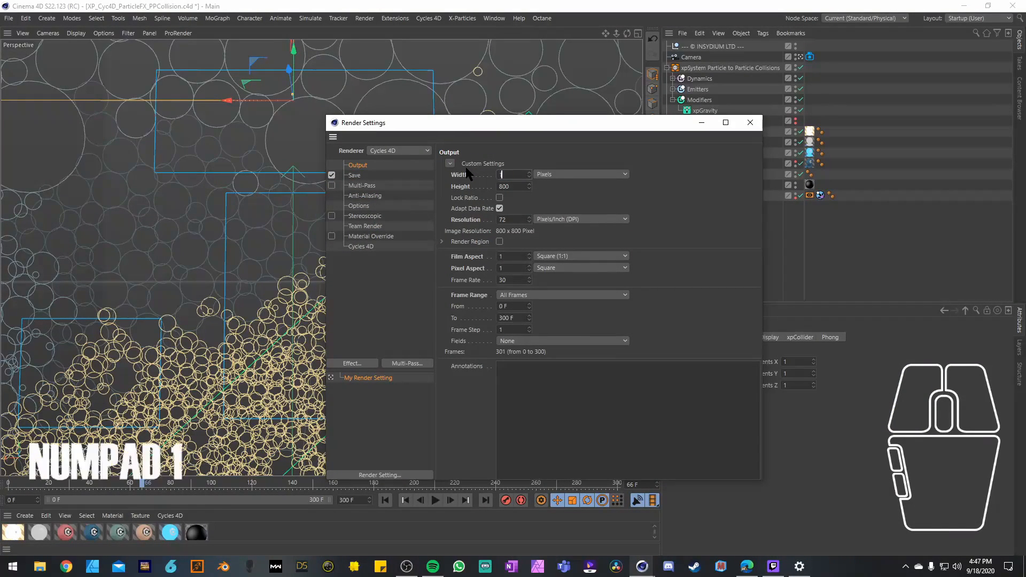
pyautogui.write('080')
pyautogui.press('Tab')
pyautogui.write('1350')
pyautogui.click(566, 197)
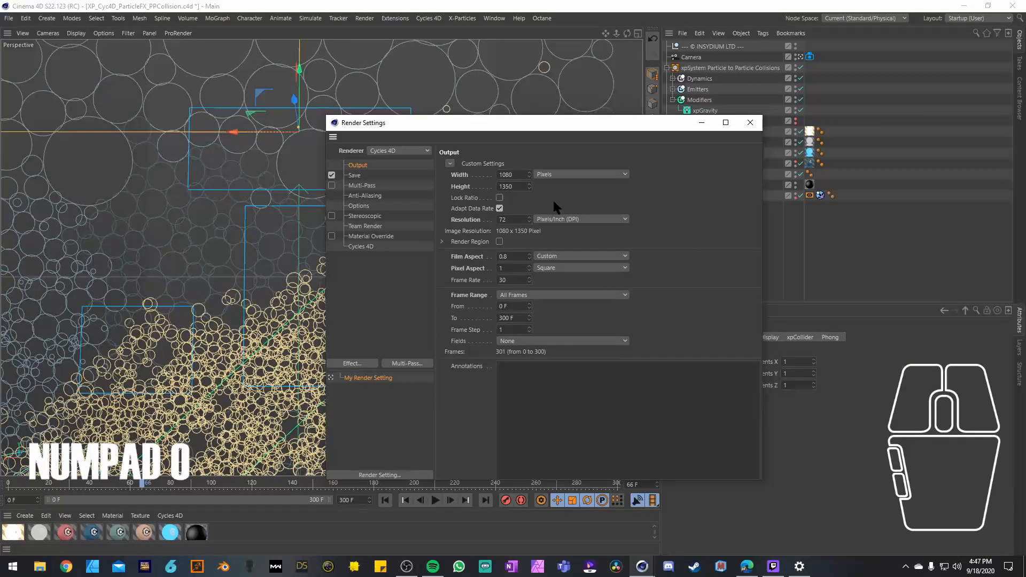
pyautogui.click(540, 295)
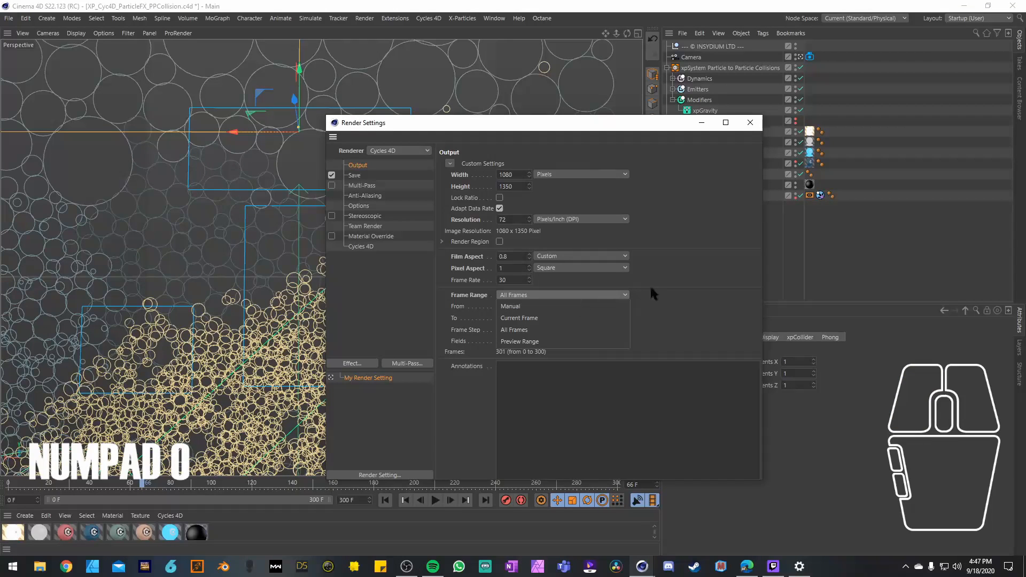
pyautogui.click(678, 289)
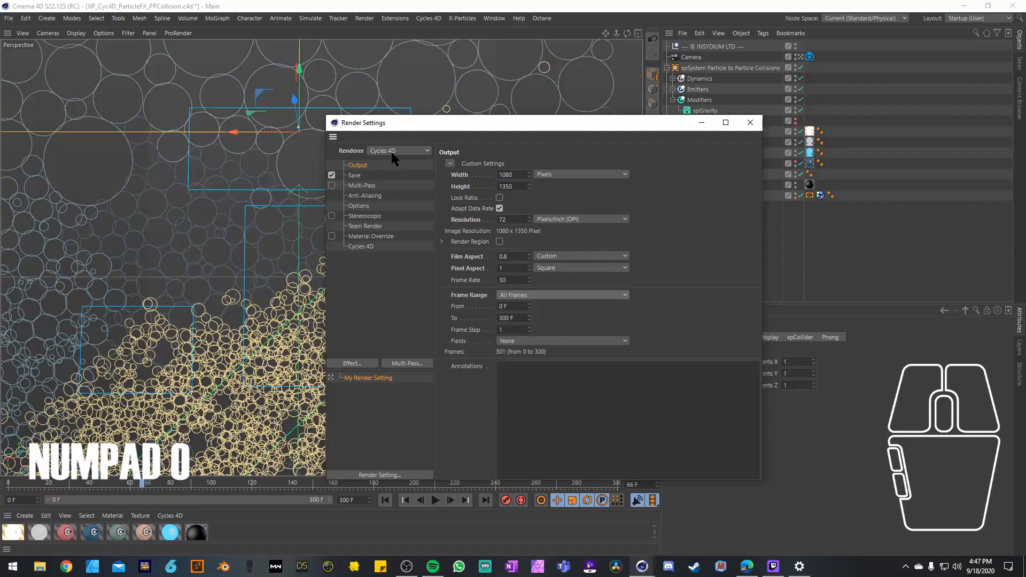
pyautogui.click(703, 125)
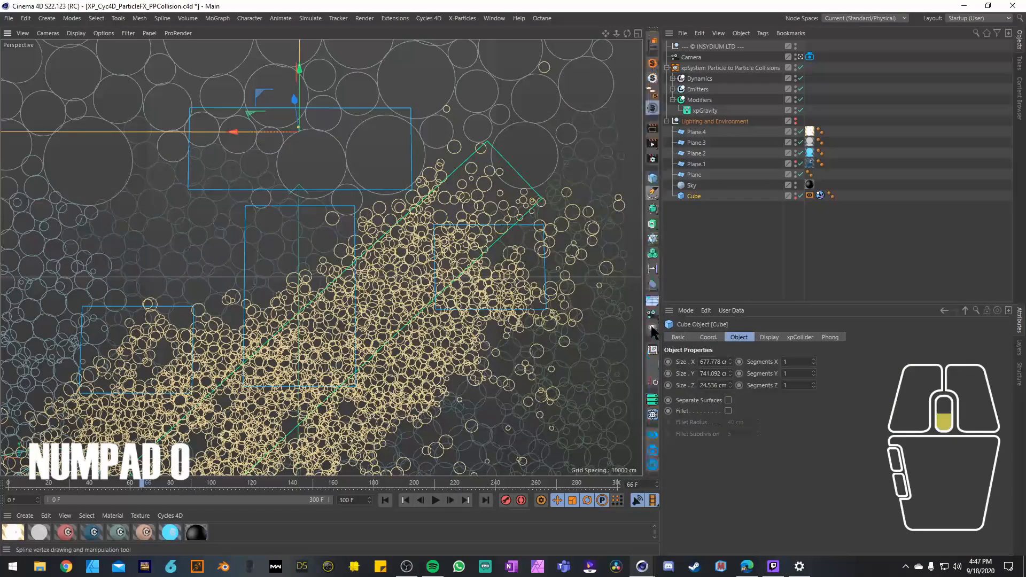
# Step: Open the Cycles 4D Real-Time Preview, dock it beside the perspective view and widen the view area
pyautogui.click(652, 338)
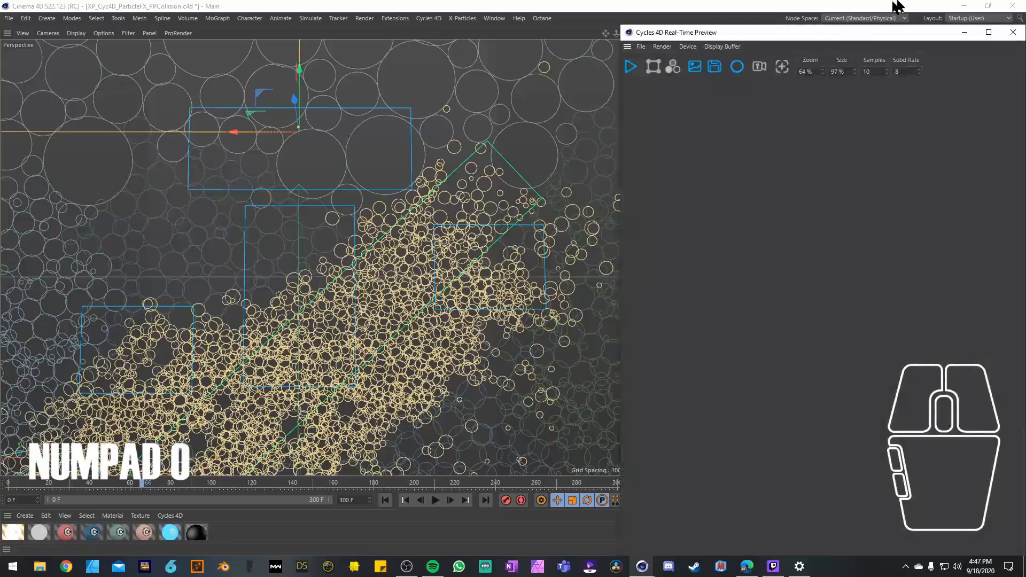
pyautogui.moveTo(708, 43); pyautogui.dragTo(773, 56)
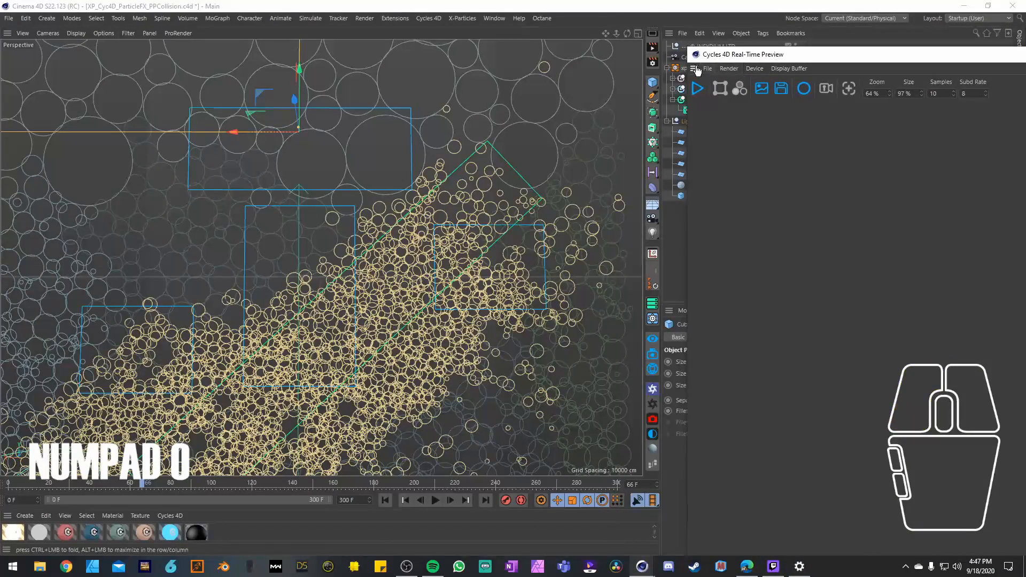
pyautogui.moveTo(652, 168); pyautogui.dragTo(653, 171)
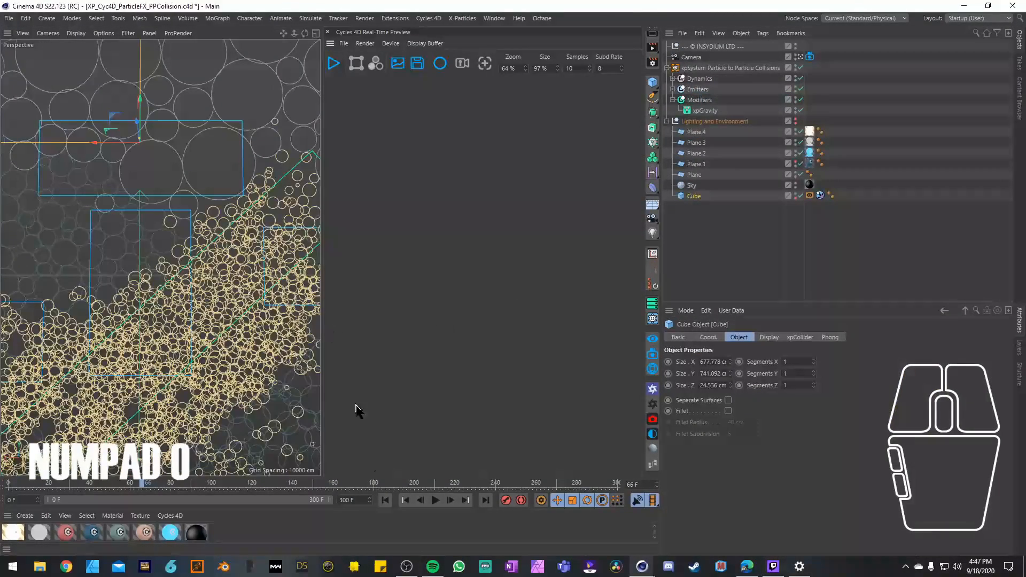
pyautogui.moveTo(661, 299); pyautogui.dragTo(794, 300)
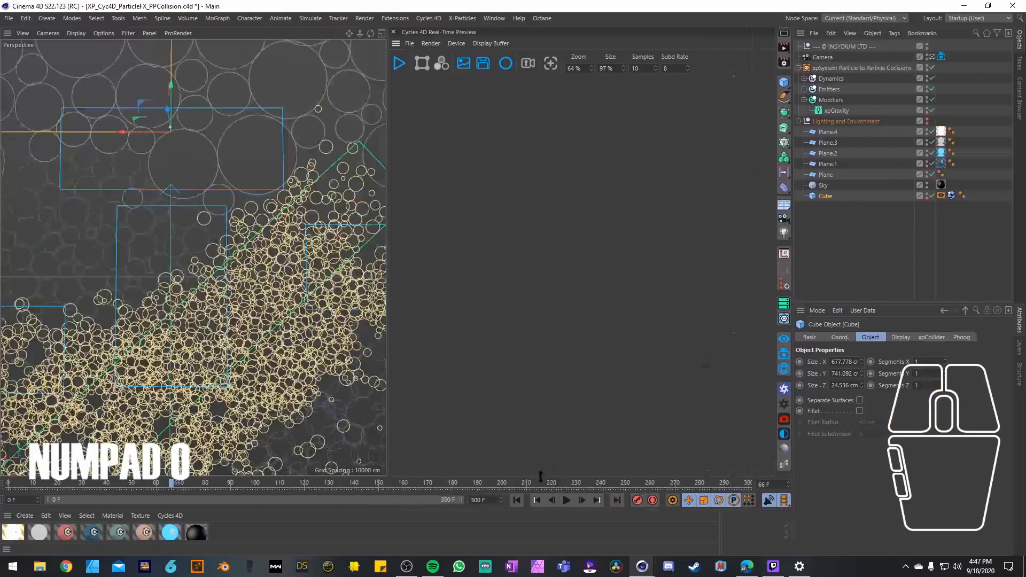
# Step: Run the simulation from frame 0 to frame 37 and start the Cycles 4D real-time preview render
pyautogui.click(516, 500)
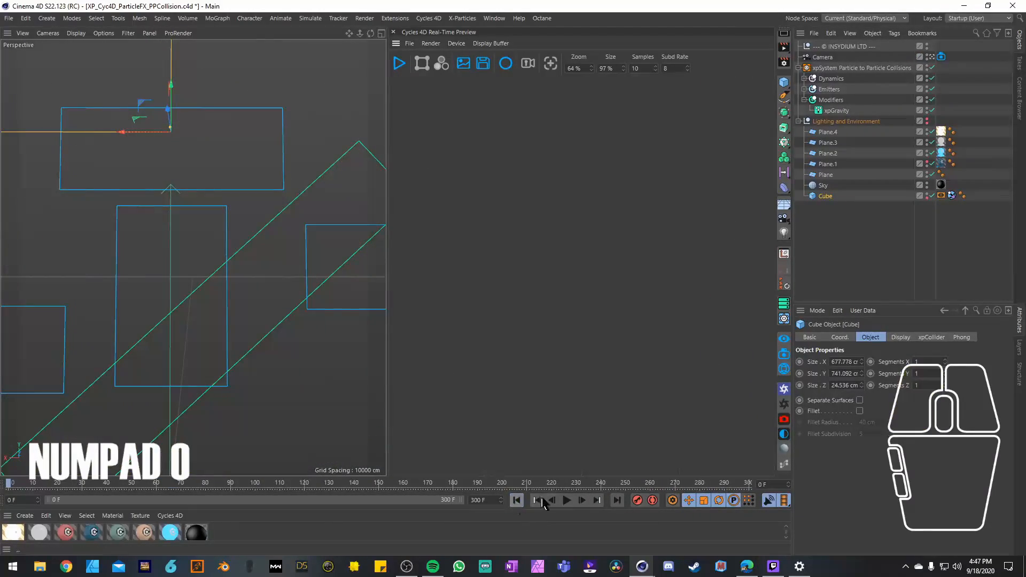
pyautogui.click(567, 501)
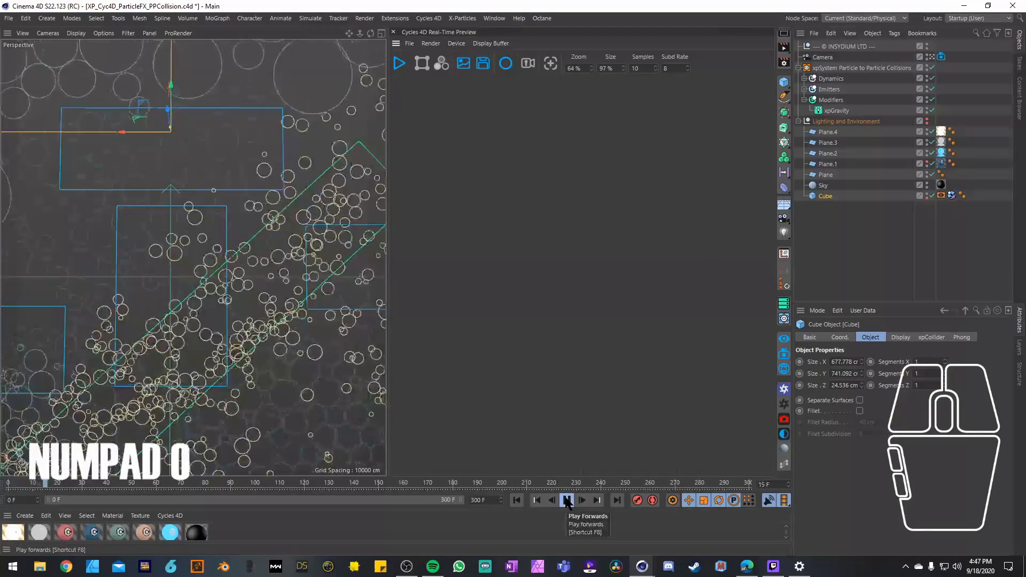
pyautogui.click(394, 64)
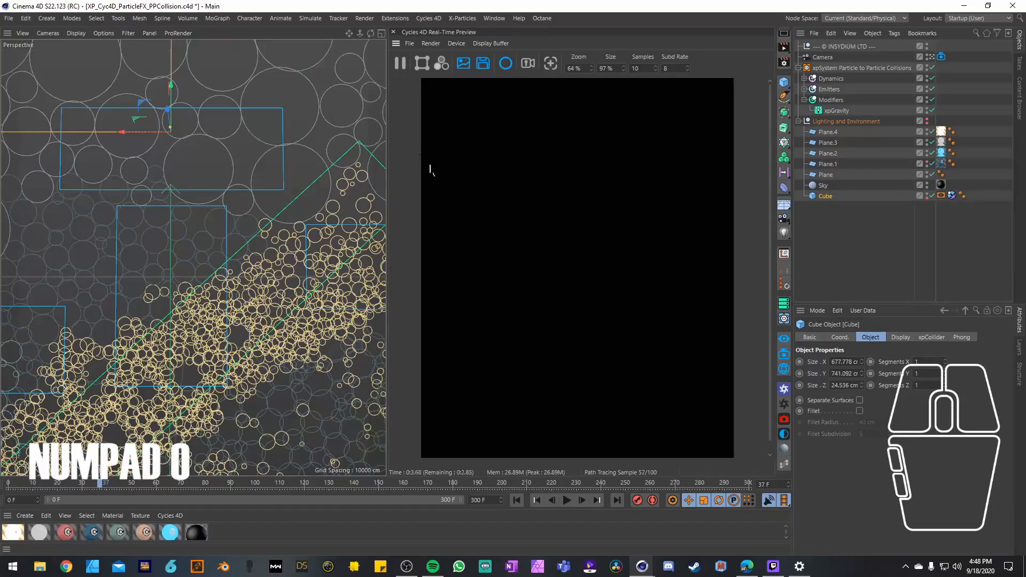
# Step: Turn visibility back on for the Lighting and Environment group, and briefly show Plane.1 in the viewport before hiding it again
pyautogui.click(927, 119)
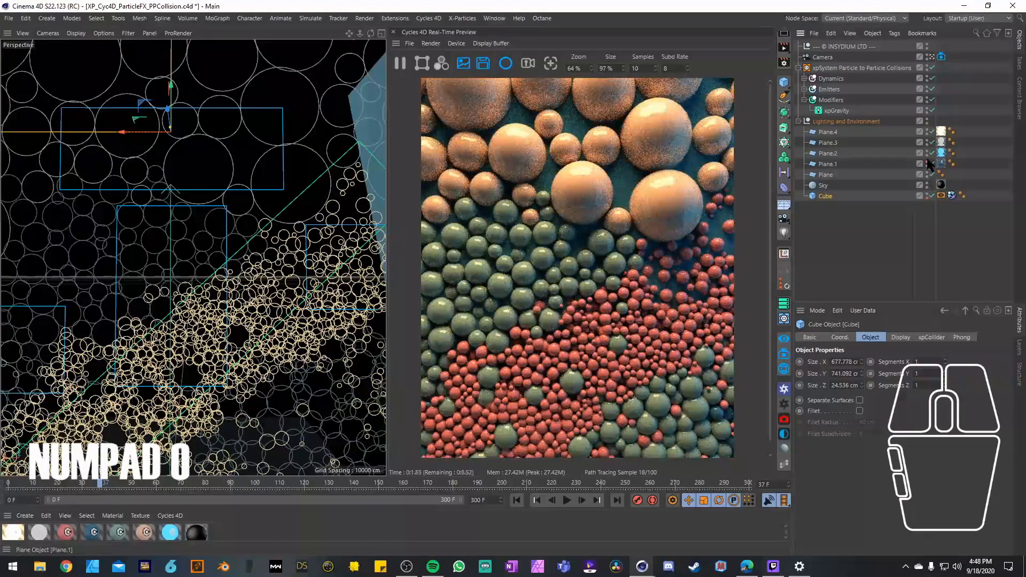
pyautogui.click(928, 162)
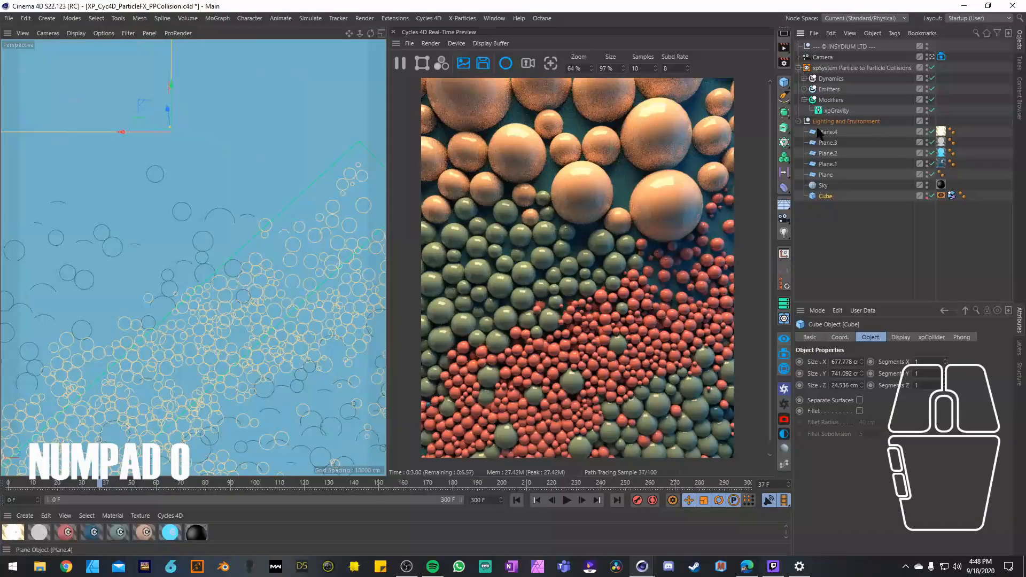
pyautogui.click(927, 162)
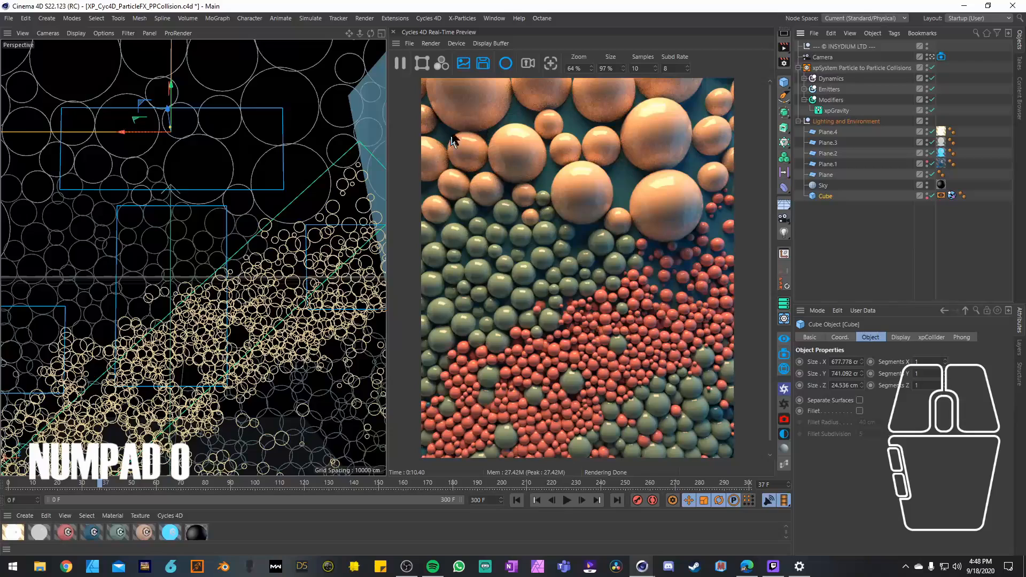
# Step: Close the Cycles 4D preview, open the Octane Live Viewer docked beside the perspective view and send the scene to it for rendering
pyautogui.click(395, 35)
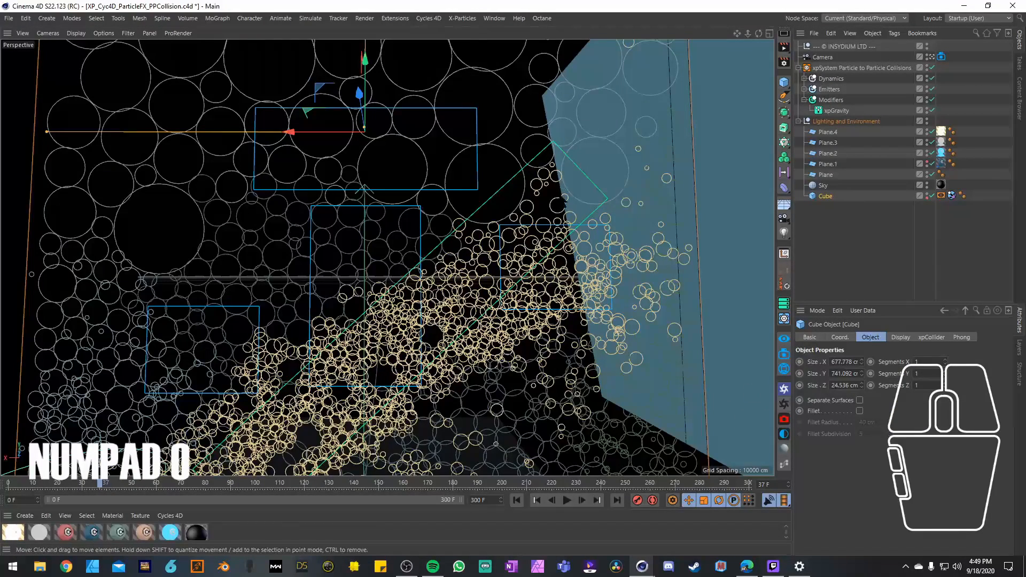
pyautogui.click(785, 405)
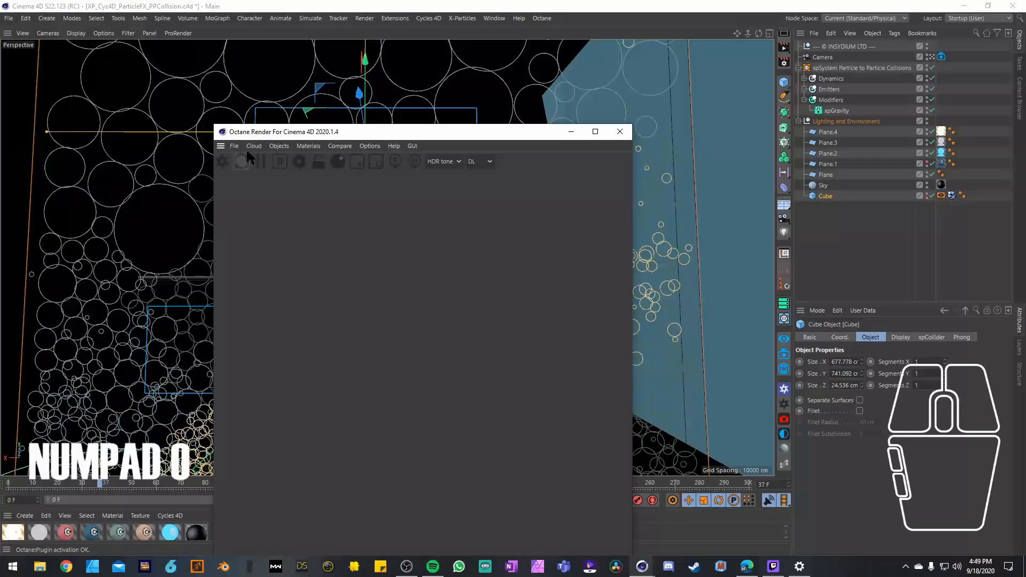
pyautogui.moveTo(280, 131); pyautogui.dragTo(353, 82)
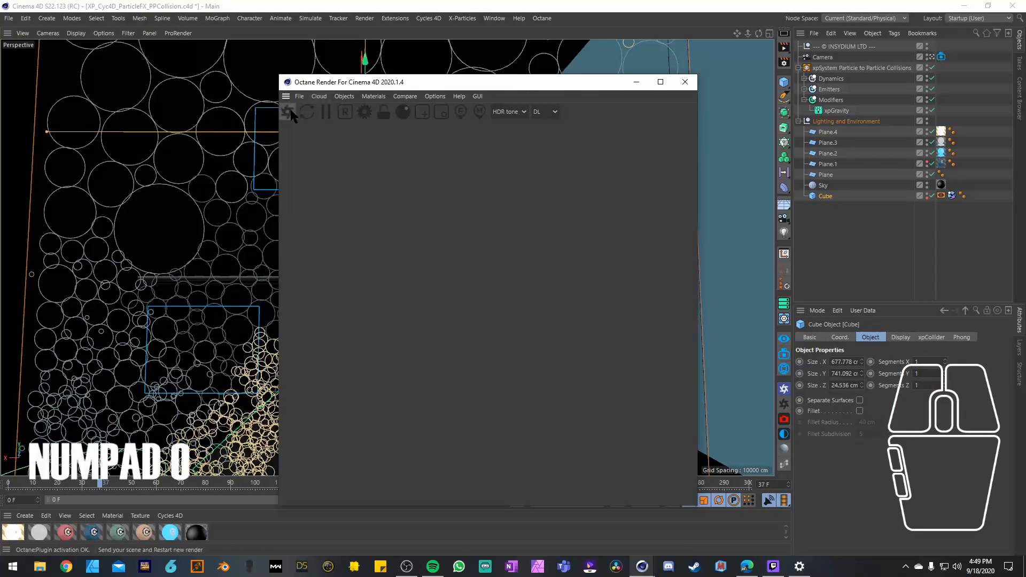
pyautogui.click(676, 83)
pyautogui.moveTo(221, 47); pyautogui.dragTo(768, 192)
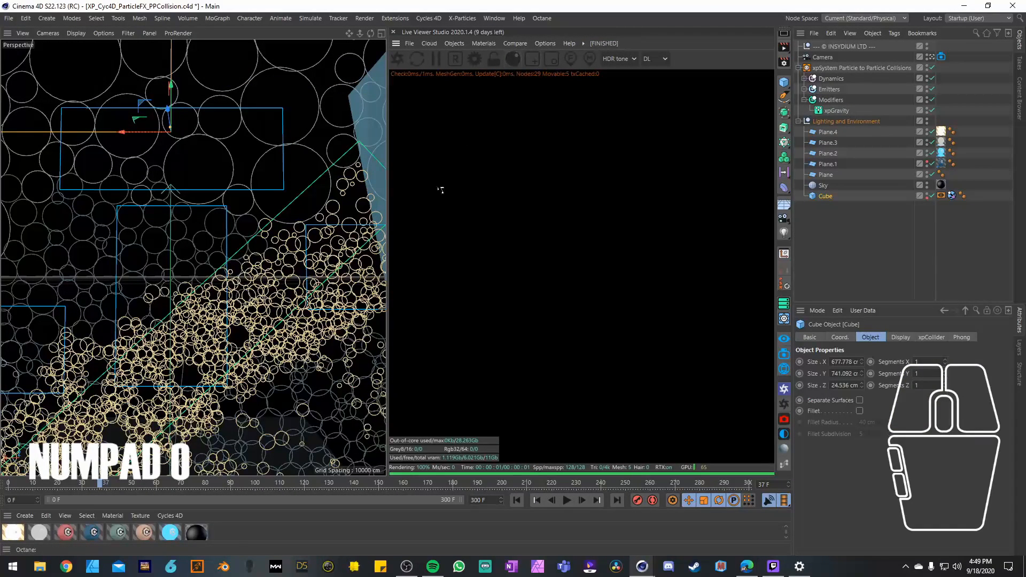
pyautogui.click(397, 60)
# Step: Collapse the Lighting and Environment group, expand Emitters, and delete the texture and cyInstance tags of all five emitters
pyautogui.click(798, 122)
pyautogui.click(804, 90)
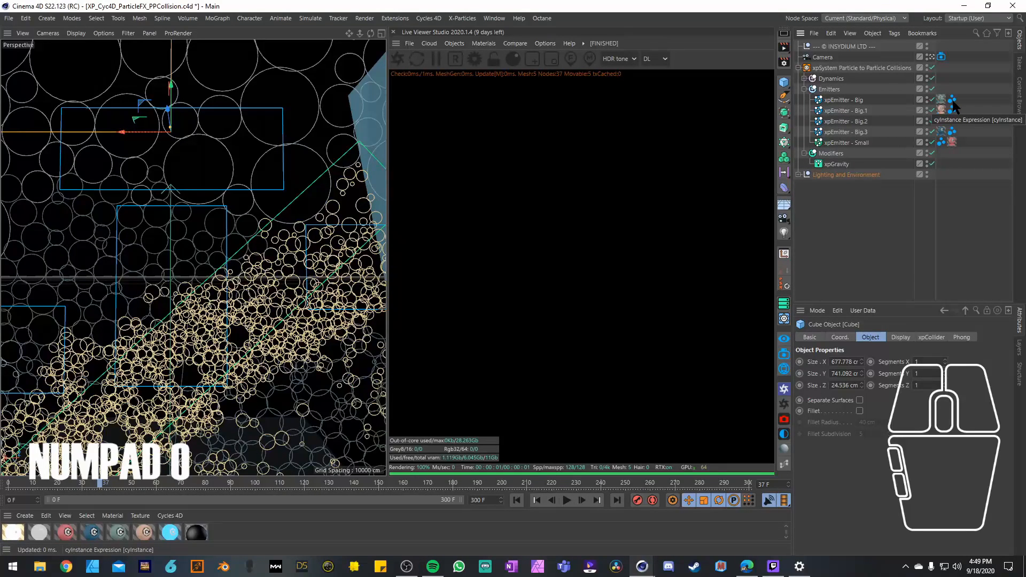
pyautogui.moveTo(966, 146); pyautogui.dragTo(940, 92)
pyautogui.press('Delete')
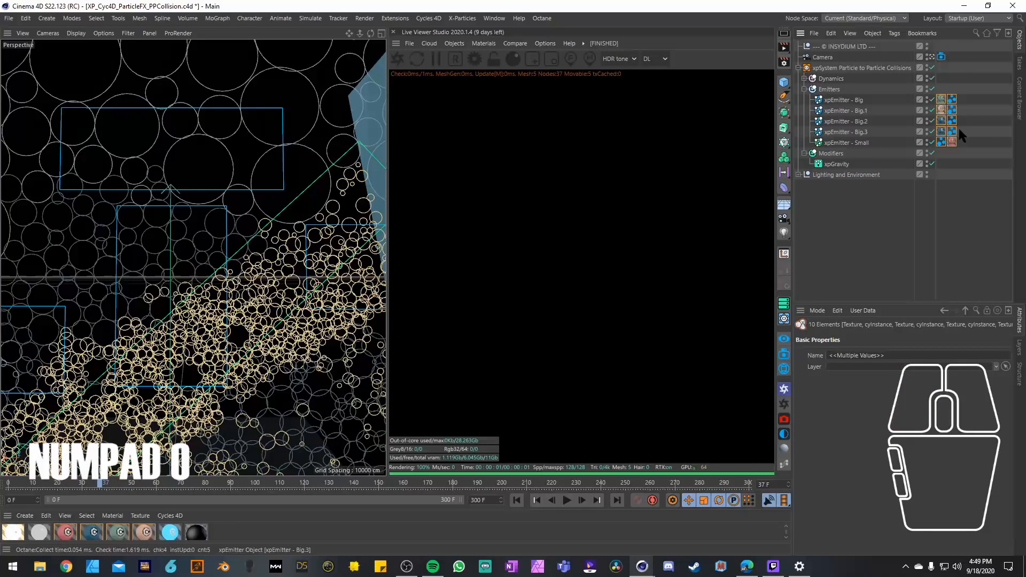
# Step: Add an Octane ObjectTag to xpEmitter - Big and set its particle rendering to Geometry
pyautogui.click(849, 100)
pyautogui.click(894, 34)
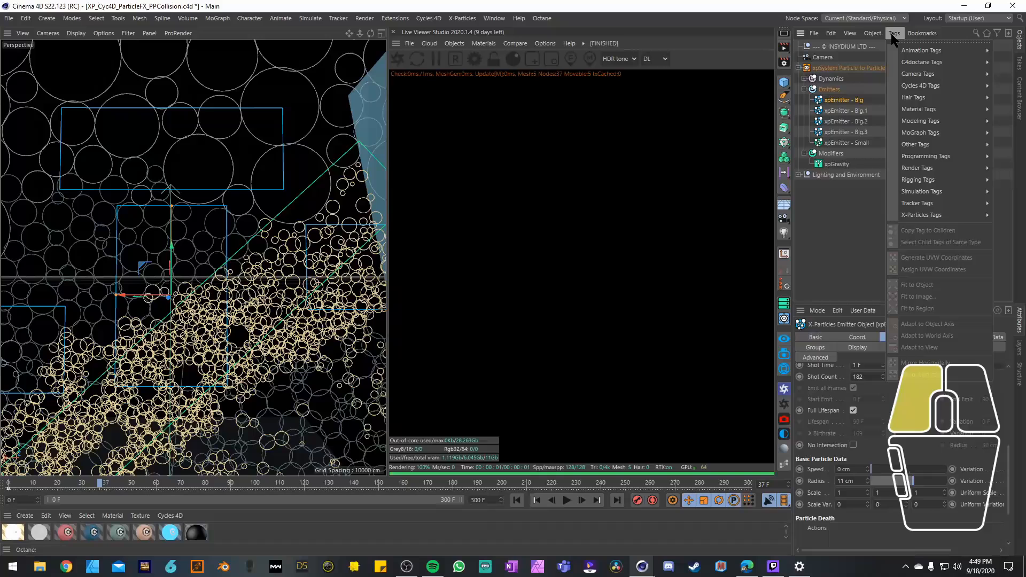
pyautogui.moveTo(911, 63)
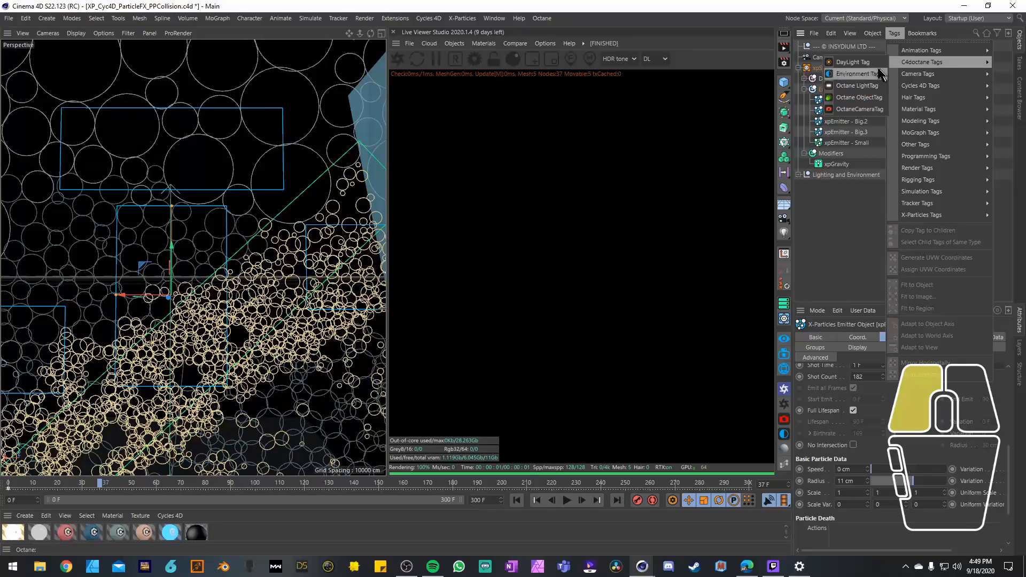
pyautogui.click(868, 97)
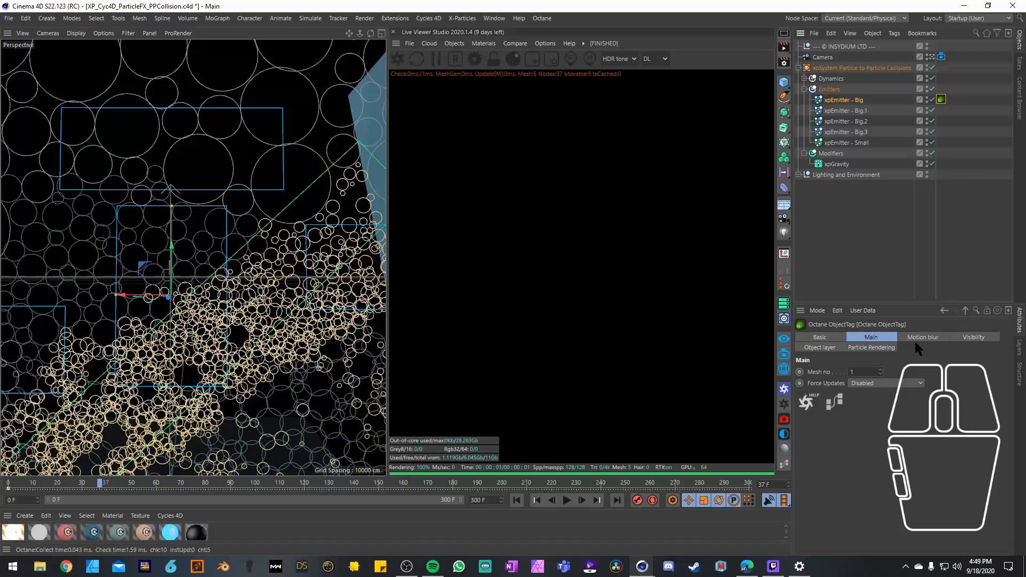
pyautogui.click(837, 348)
pyautogui.click(895, 370)
pyautogui.click(883, 348)
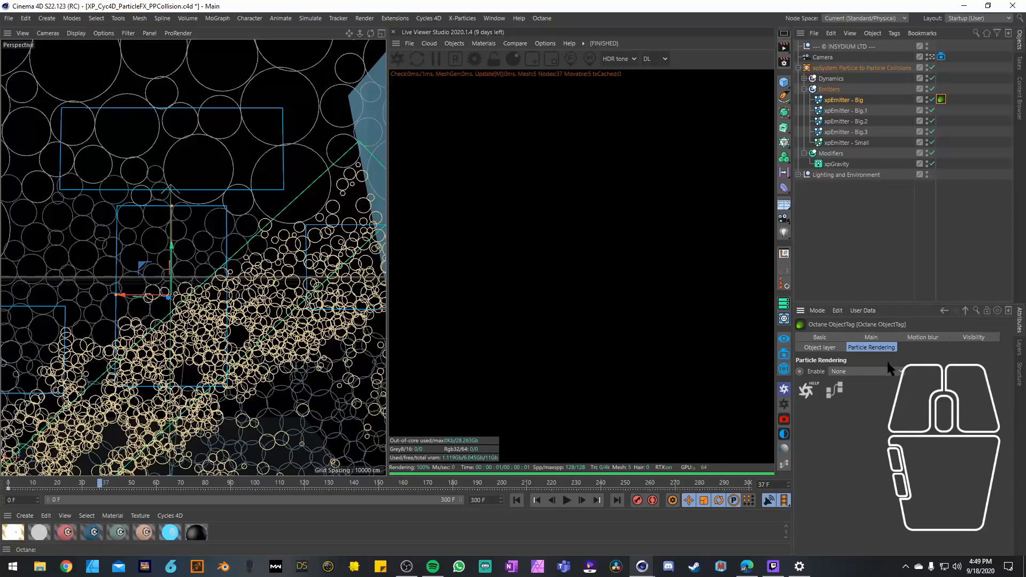
pyautogui.click(898, 373)
pyautogui.click(892, 394)
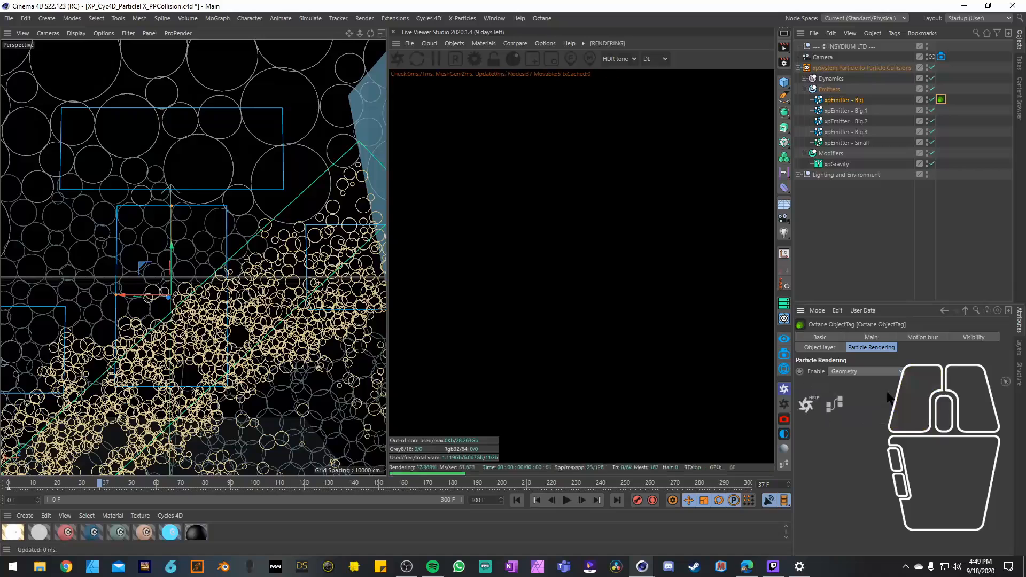
# Step: Try SDF as the Octane tag's particle rendering mode and run the simulation from frame 0 to frame 15
pyautogui.click(878, 370)
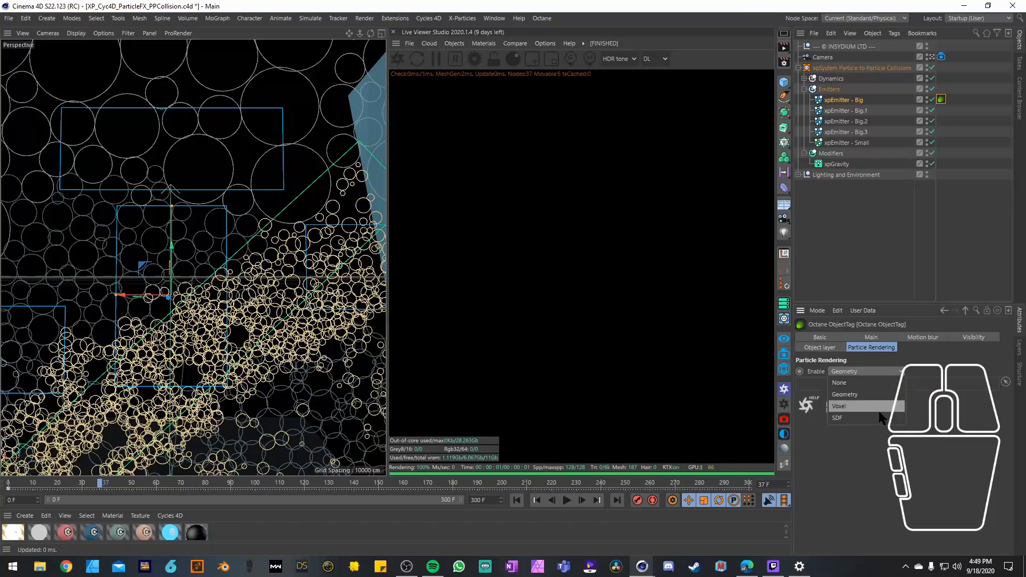
pyautogui.click(903, 426)
pyautogui.click(881, 371)
pyautogui.click(896, 418)
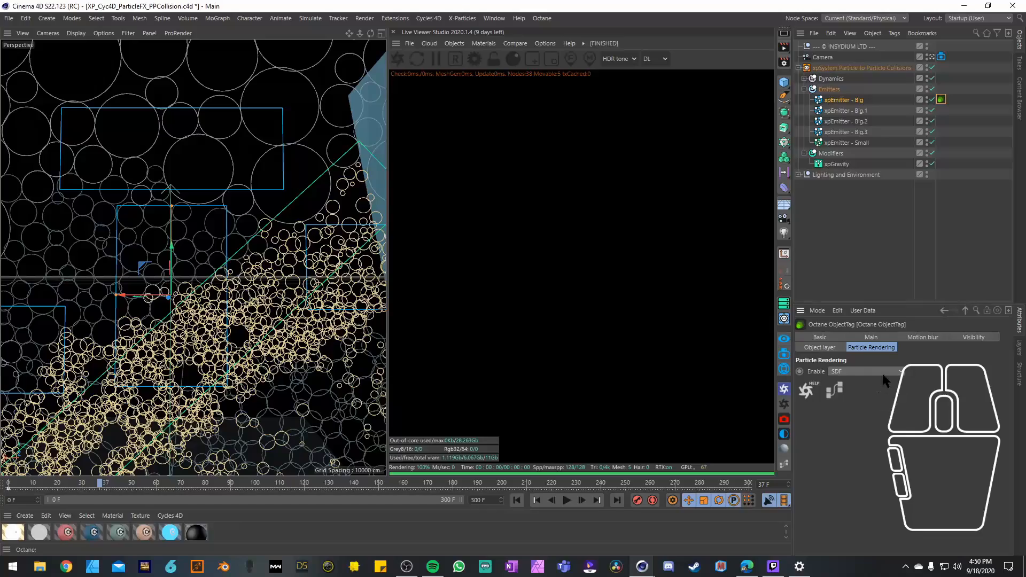
pyautogui.click(517, 500)
pyautogui.click(567, 500)
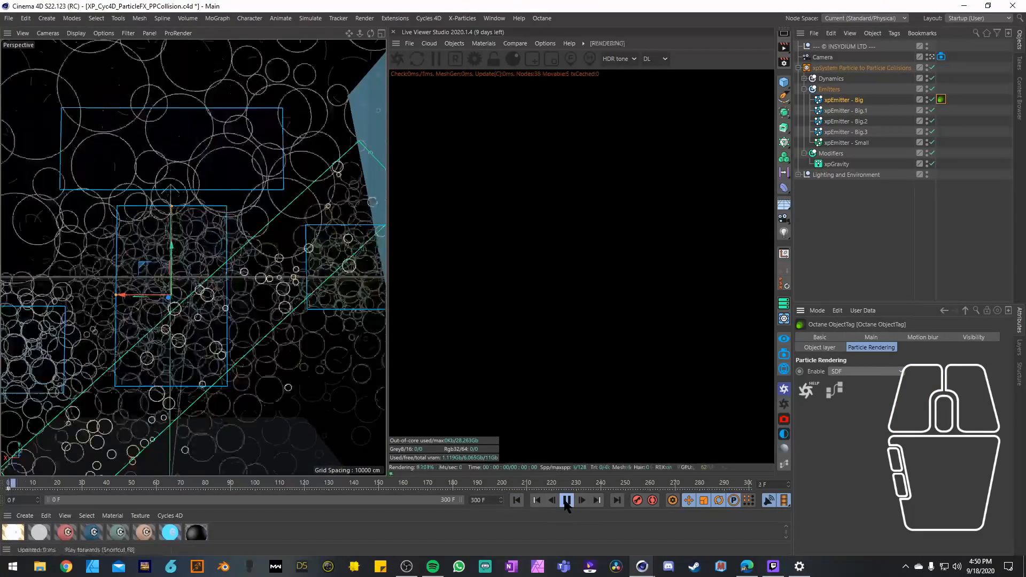
pyautogui.click(566, 500)
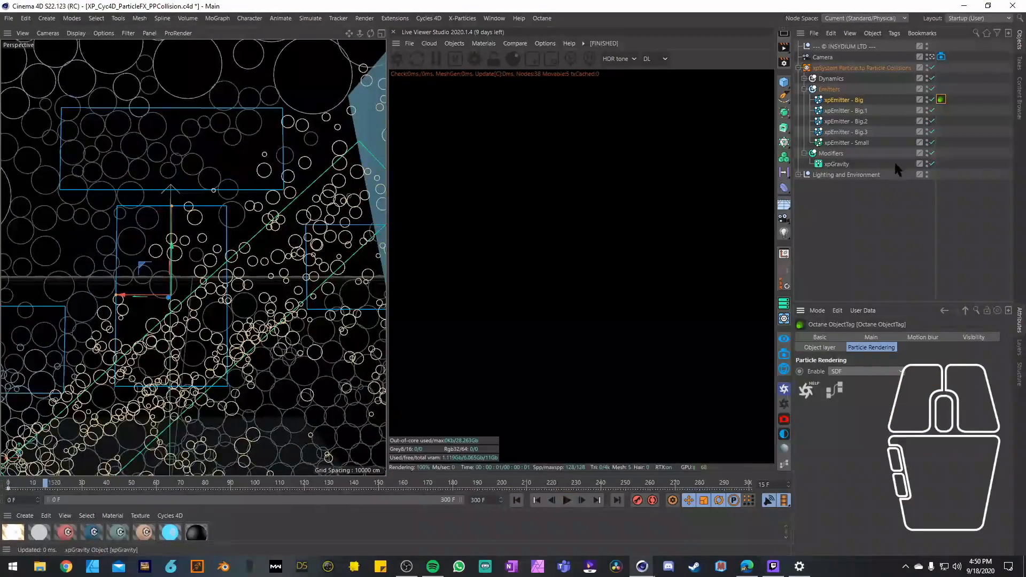
# Step: Remove the Octane tag from xpEmitter - Big and undo back to the emitters' original texture and cyInstance tags
pyautogui.click(953, 154)
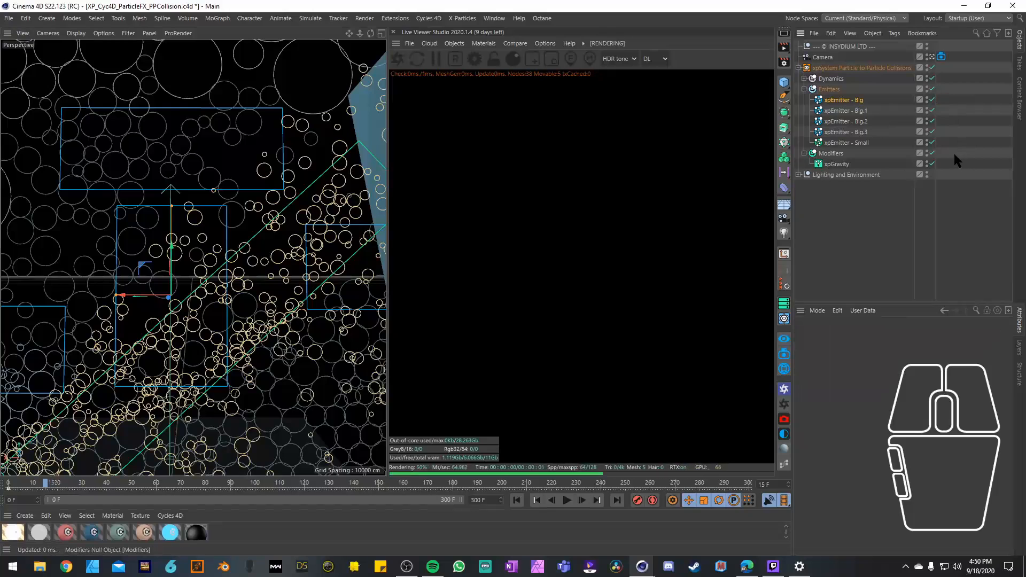
pyautogui.hotkey('ctrl', 'z')
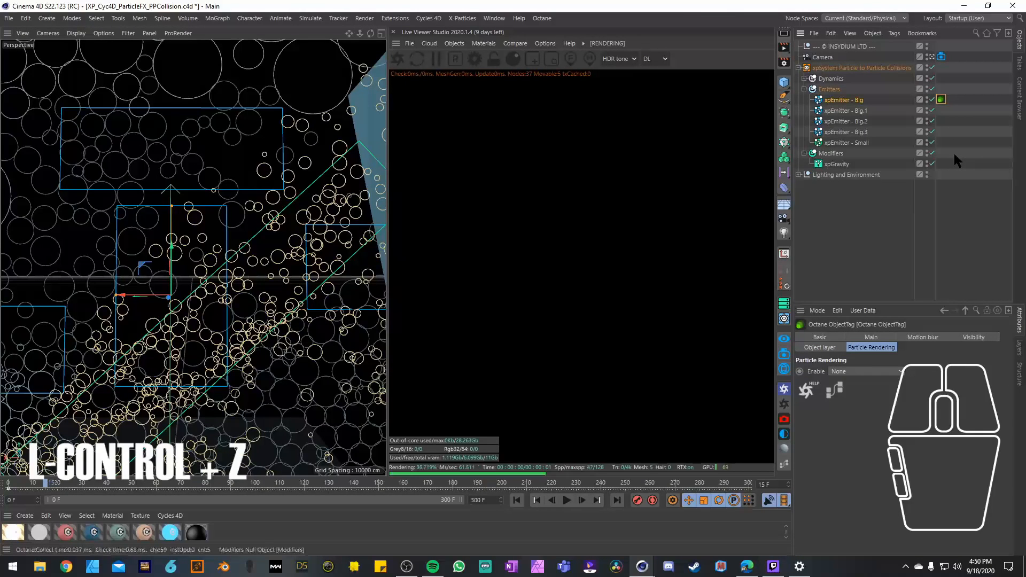
pyautogui.hotkey('ctrl', 'z')
pyautogui.hotkey('ctrl', 'z')
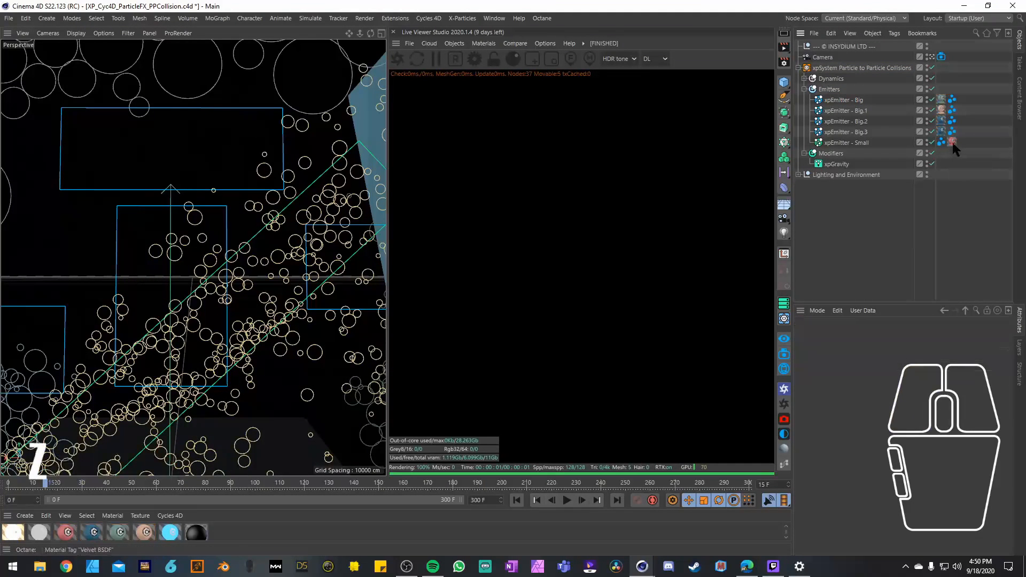
# Step: Delete only the texture tags of all five emitters and select the cyInstance tag of xpEmitter - Big
pyautogui.click(951, 141)
pyautogui.press('Delete')
pyautogui.click(942, 132)
pyautogui.press('Delete')
pyautogui.click(941, 121)
pyautogui.press('Delete')
pyautogui.click(941, 110)
pyautogui.press('Delete')
pyautogui.click(941, 99)
pyautogui.press('Delete')
pyautogui.click(941, 99)
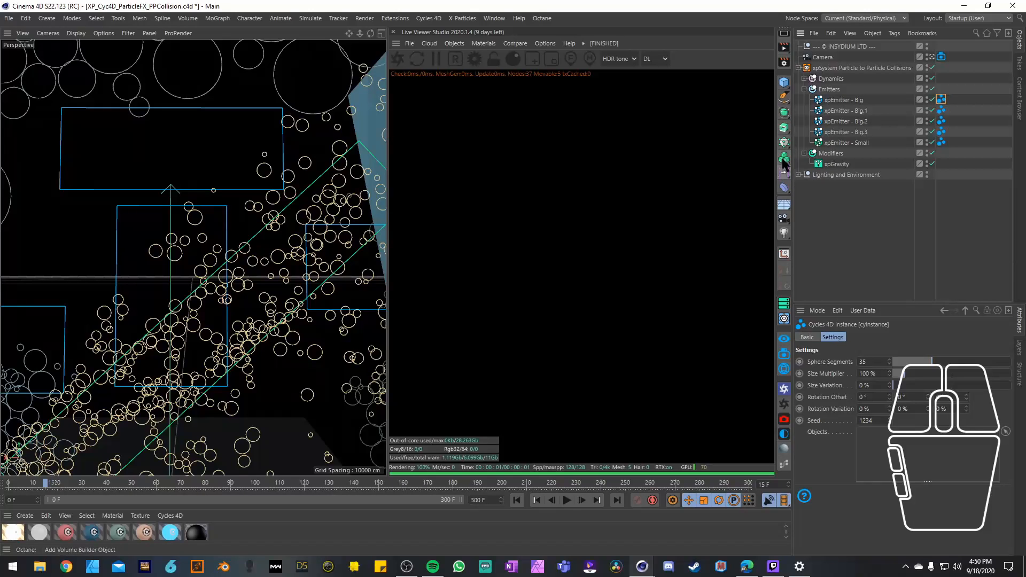
# Step: Add a Sphere, raise it into the upper part of the camera view and set its radius to 20 cm
pyautogui.scroll(2, 784, 166)
pyautogui.moveTo(784, 146); pyautogui.dragTo(981, 179)
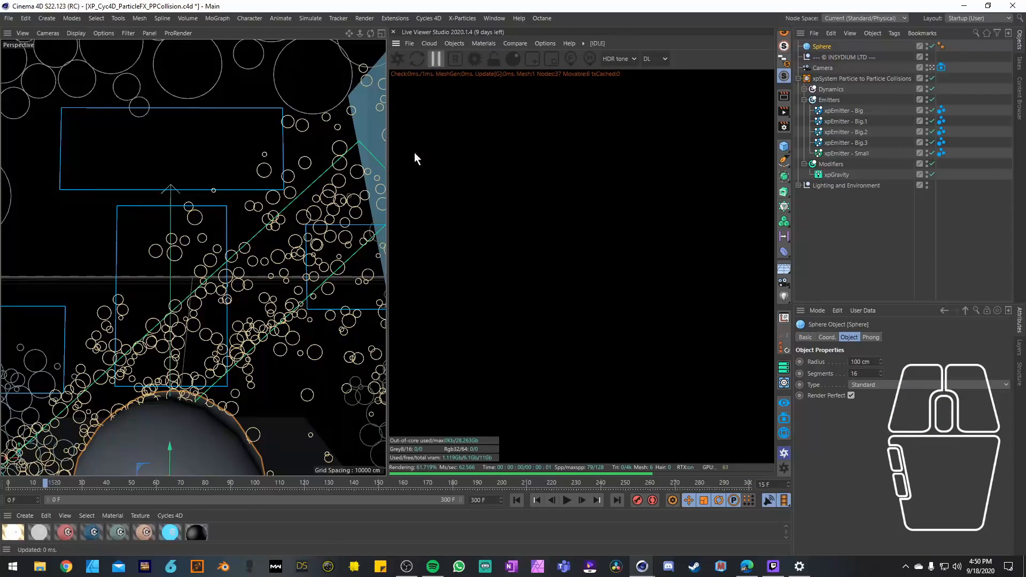
pyautogui.moveTo(172, 428); pyautogui.dragTo(181, 141)
pyautogui.doubleClick(861, 362)
pyautogui.write('20')
pyautogui.press('Return')
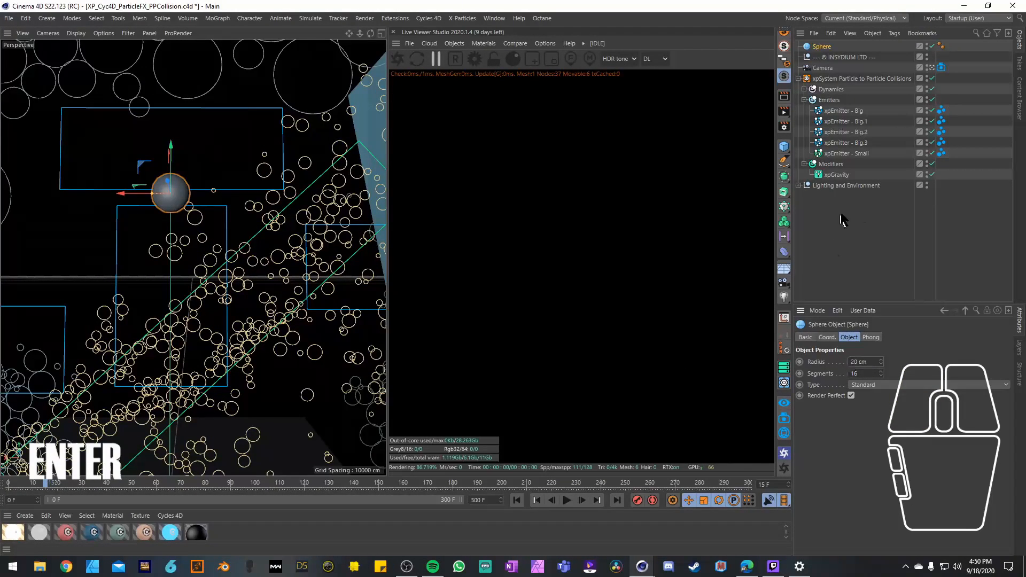
# Step: Place the Sphere directly below xpEmitter - Big in the Emitters group and hide it
pyautogui.click(824, 48)
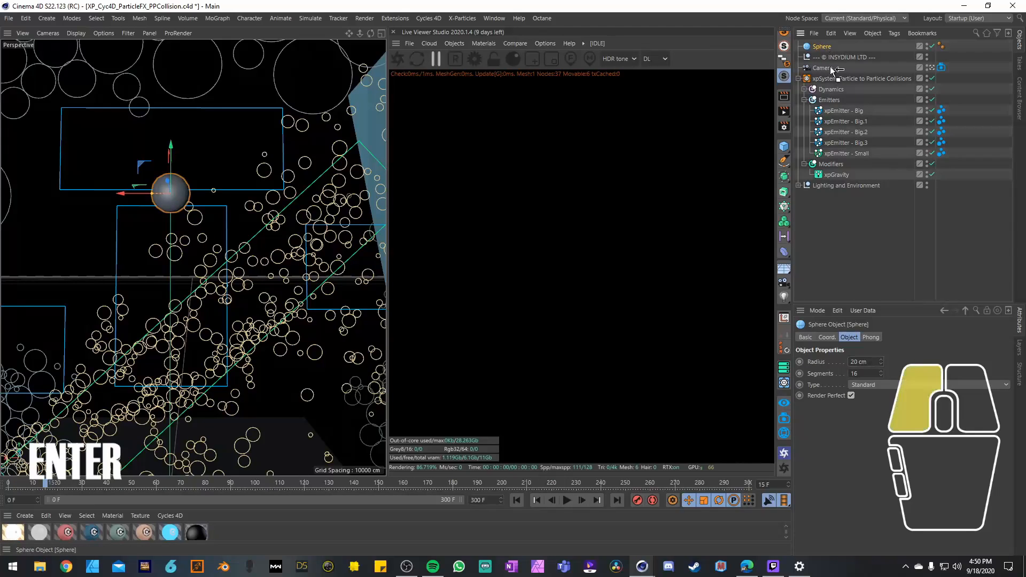
pyautogui.moveTo(832, 116); pyautogui.dragTo(833, 116)
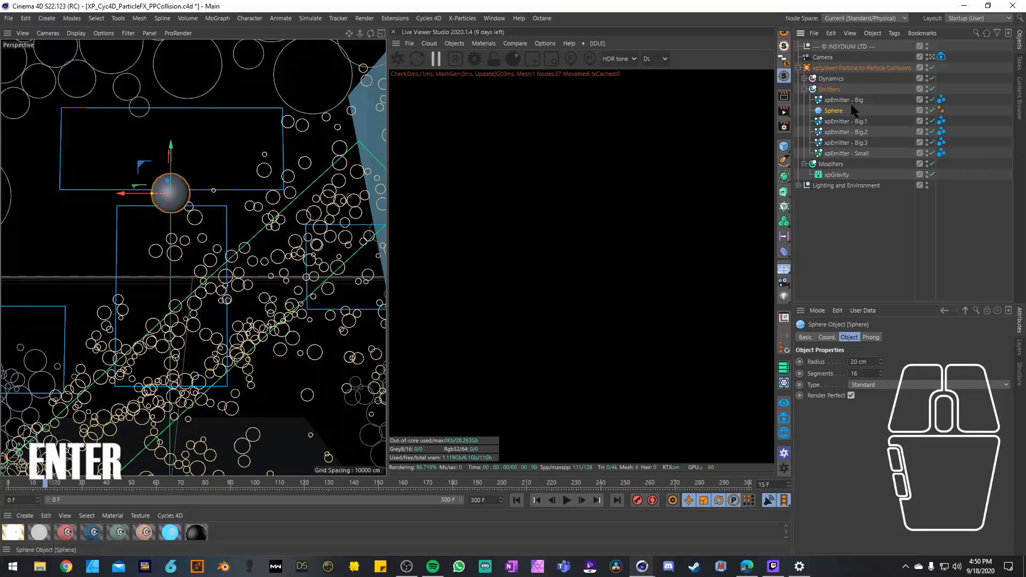
pyautogui.click(927, 108)
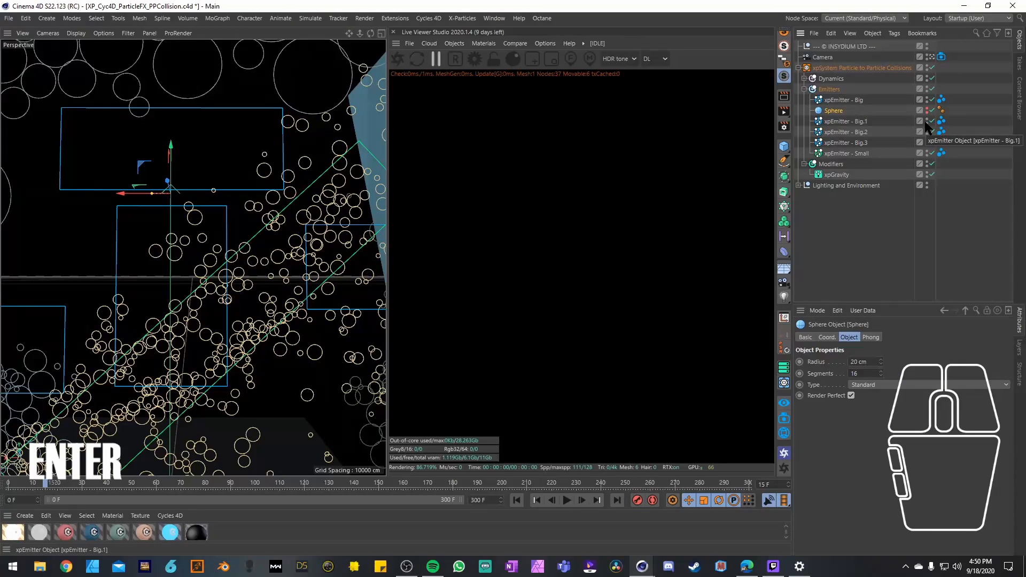
# Step: Add the Sphere to the Objects list of xpEmitter - Big's cyInstance tag and make the Sphere visible again
pyautogui.click(941, 100)
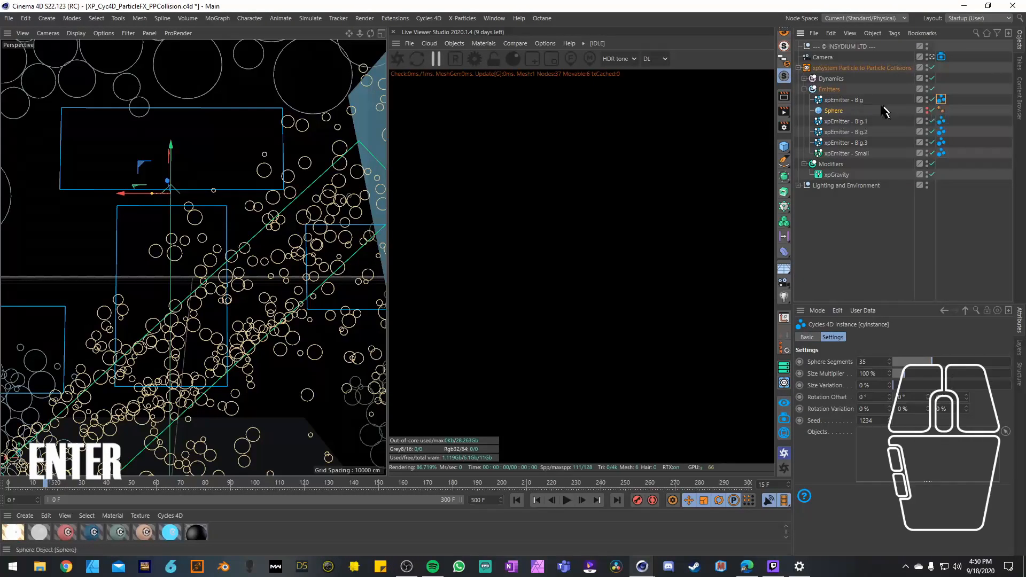
pyautogui.moveTo(835, 111); pyautogui.dragTo(854, 307)
pyautogui.moveTo(879, 434); pyautogui.dragTo(880, 434)
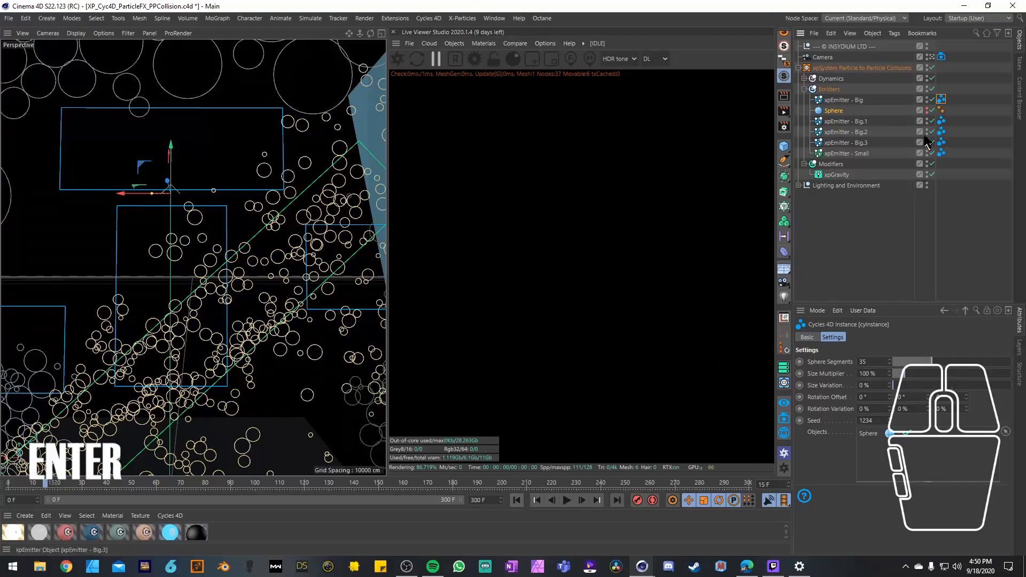
pyautogui.click(927, 108)
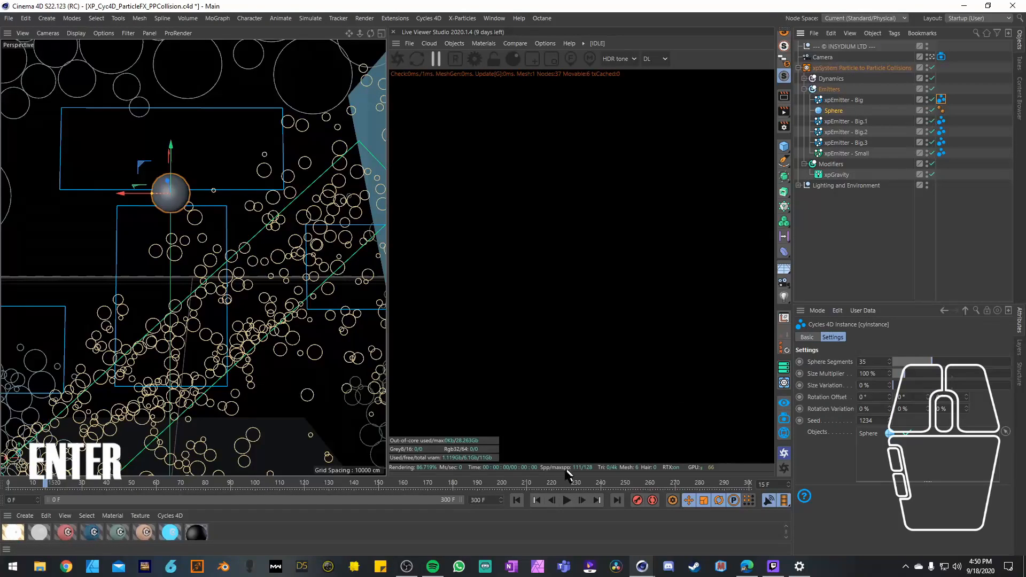
# Step: Run the simulation from frame 0 to frame 29 to test the sphere instances in the Octane Live Viewer
pyautogui.click(516, 500)
pyautogui.click(567, 501)
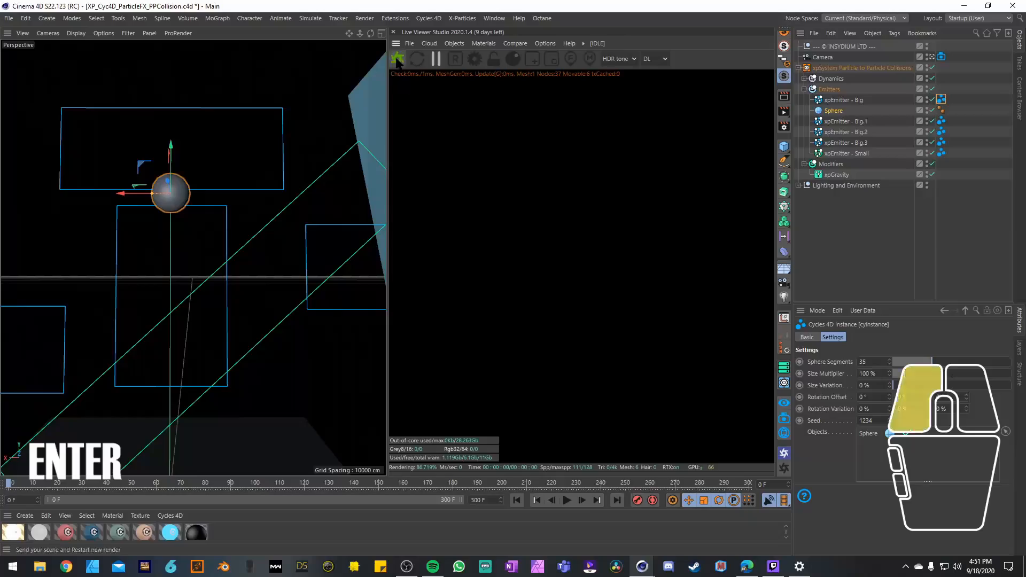
pyautogui.click(567, 500)
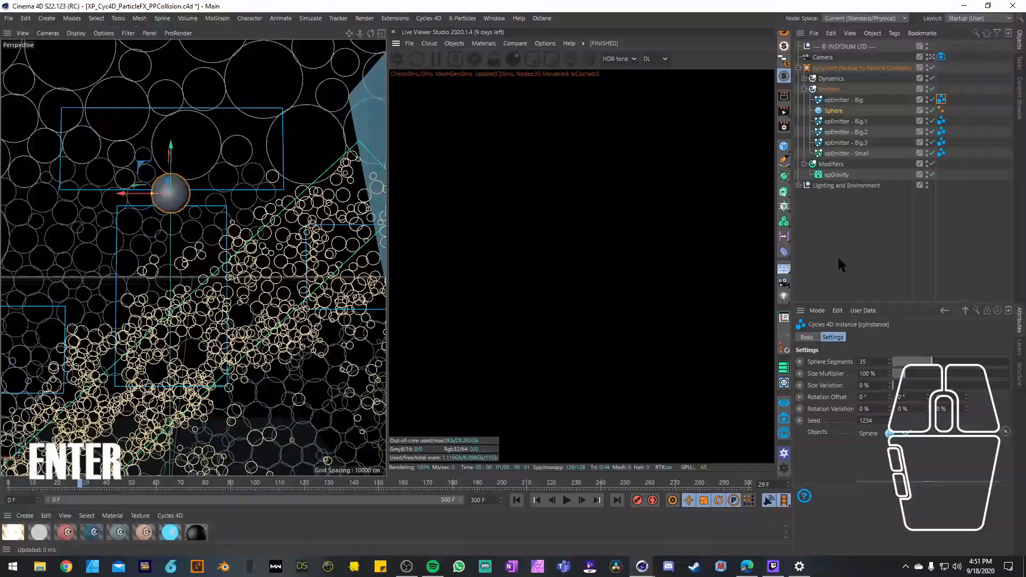
# Step: Delete the Lighting and Environment group with its planes, Sky and Cube, and reselect xpEmitter - Big's cyInstance tag
pyautogui.click(798, 184)
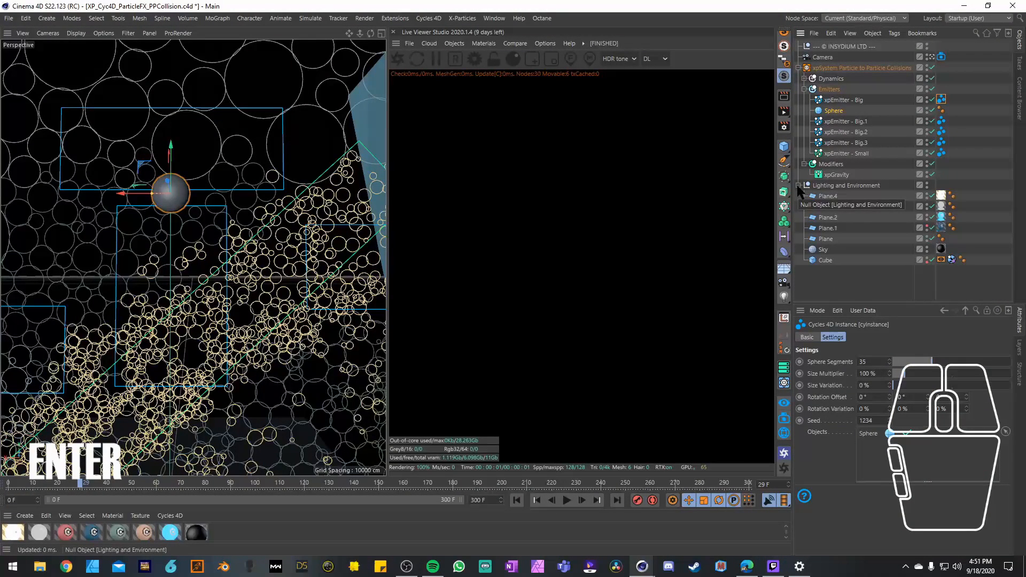
pyautogui.click(824, 250)
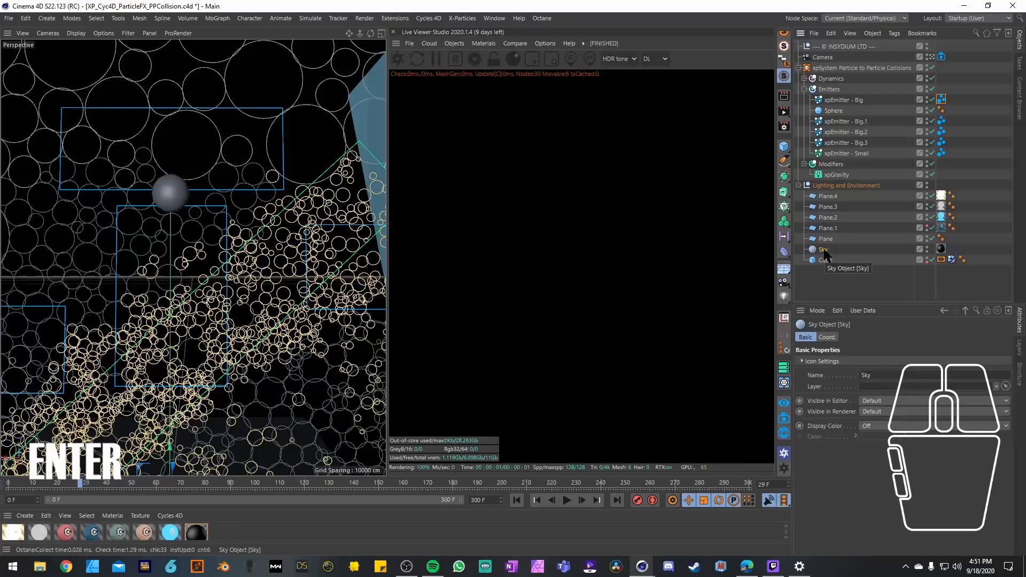
pyautogui.click(824, 187)
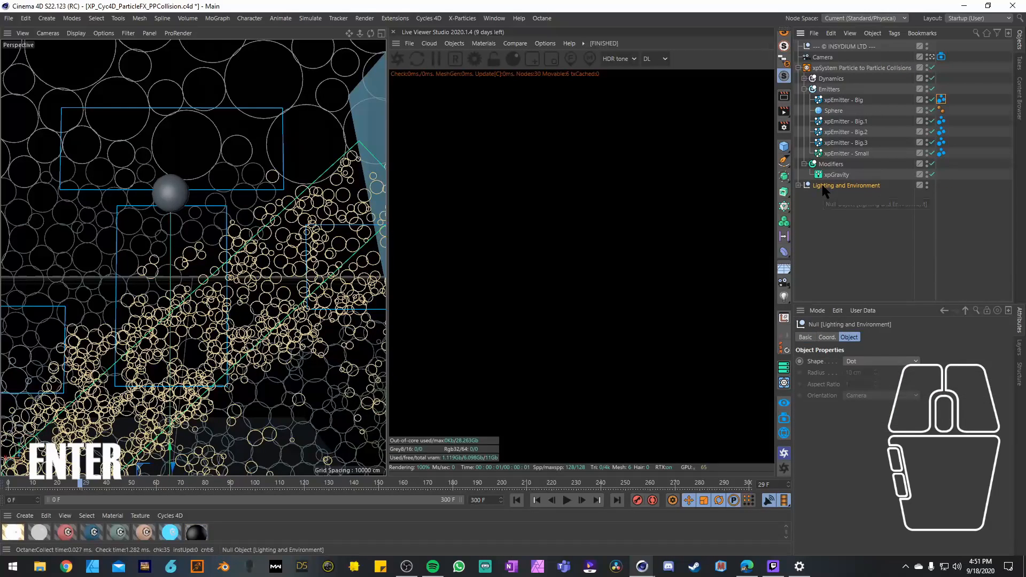
pyautogui.press('Delete')
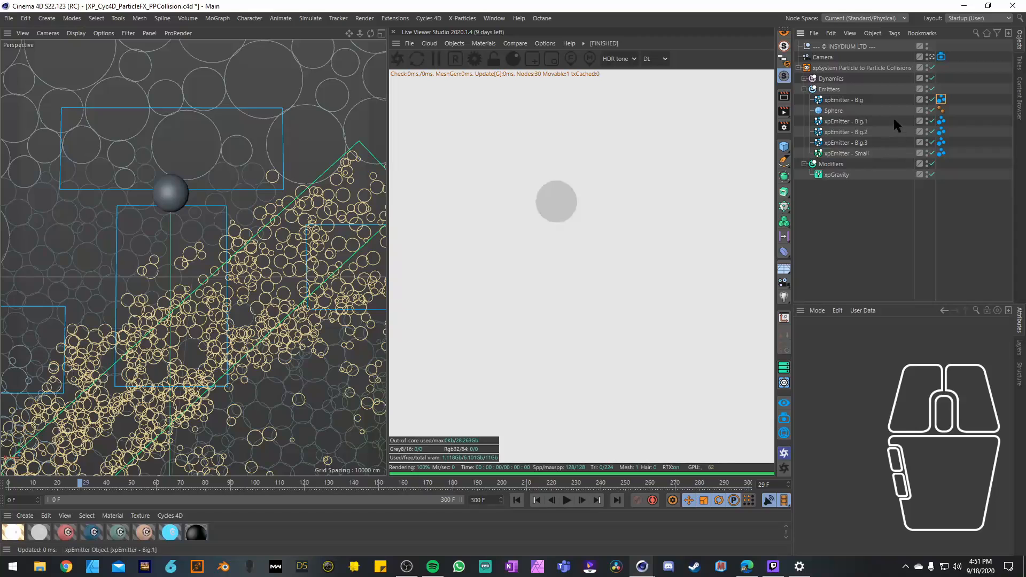
pyautogui.click(942, 99)
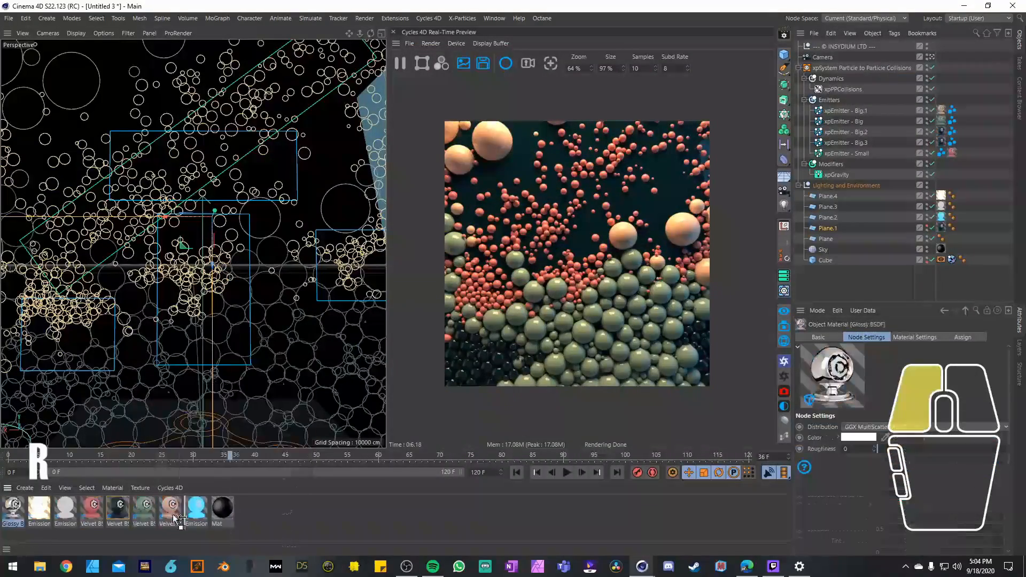
# Step: Darken the blue Velvet BSDF material and create a Glossy BSDF material for the spheres
pyautogui.click(907, 469)
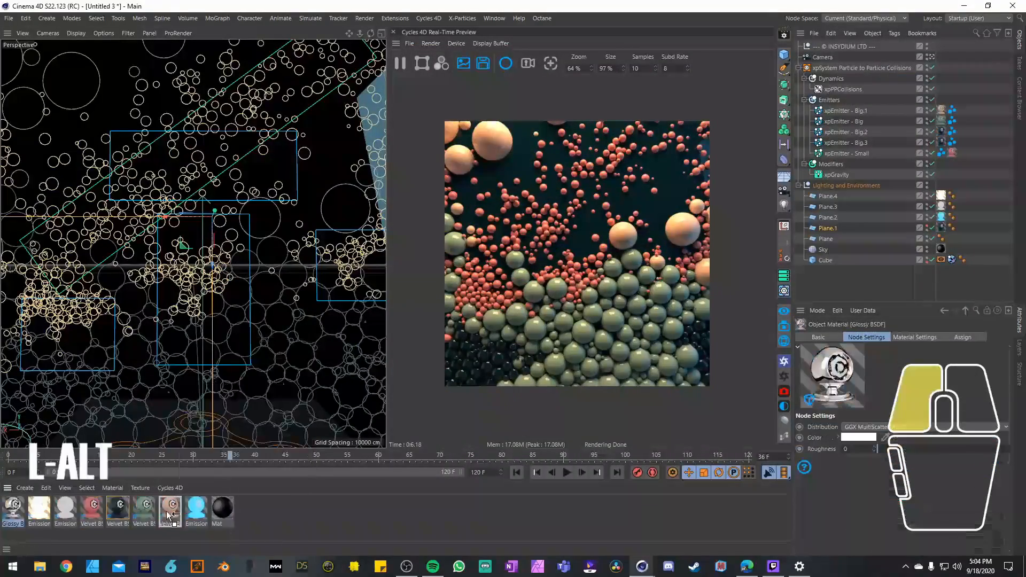
pyautogui.click(840, 476)
pyautogui.click(117, 508)
pyautogui.click(169, 488)
pyautogui.click(265, 384)
# Step: Adjust the colours and surface values of the sphere materials, giving the largest spheres a gold Glossy BSDF look
pyautogui.click(857, 427)
pyautogui.click(829, 465)
pyautogui.moveTo(877, 438); pyautogui.dragTo(948, 438)
pyautogui.click(850, 427)
pyautogui.click(829, 465)
pyautogui.click(856, 427)
pyautogui.click(829, 465)
# Step: Create a Glass BSDF material and raise its roughness slightly
pyautogui.click(170, 488)
pyautogui.moveTo(195, 426)
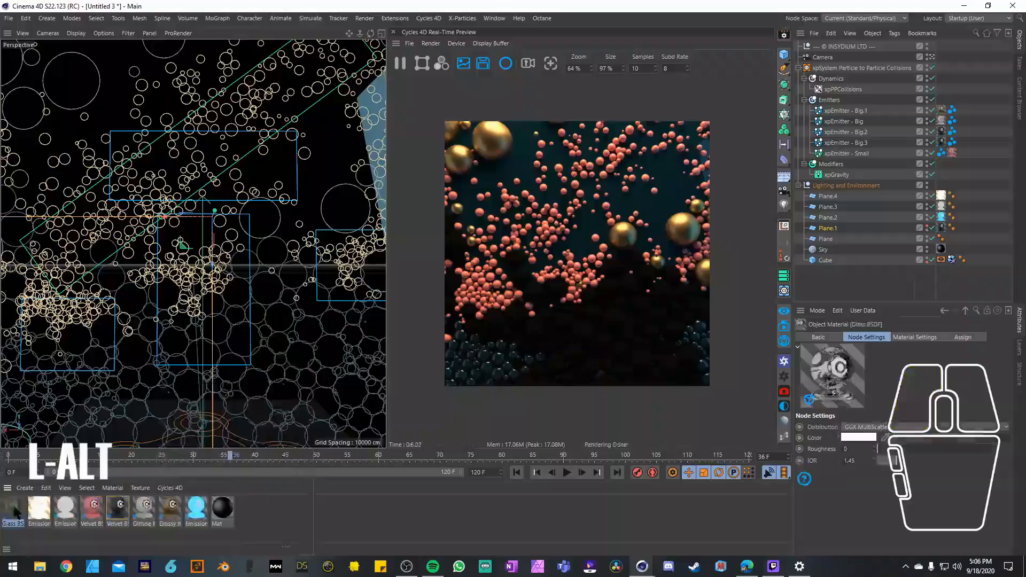
pyautogui.click(294, 406)
pyautogui.moveTo(879, 449); pyautogui.dragTo(887, 449)
# Step: Create another Cycles 4D material, connect a node in its node setup and set the node's value to 6500
pyautogui.click(170, 488)
pyautogui.click(271, 384)
pyautogui.doubleClick(12, 508)
pyautogui.doubleClick(136, 226)
pyautogui.moveTo(315, 299); pyautogui.dragTo(416, 438)
pyautogui.write('6500')
pyautogui.press('Return')
pyautogui.click(405, 20)
# Step: Create one more Cycles 4D material and set the timeline's end to frame 300
pyautogui.click(170, 488)
pyautogui.moveTo(202, 476)
pyautogui.click(276, 476)
pyautogui.doubleClick(478, 473)
pyautogui.write('300')
pyautogui.press('Return')
# Step: Add an xpTurbulence modifier to the particle system and play the simulation to test it
pyautogui.click(567, 472)
pyautogui.click(567, 472)
pyautogui.click(463, 18)
pyautogui.click(567, 473)
# Step: Check the emission settings of xpEmitter - Big.1 and xpEmitter - Small and replay the simulation
pyautogui.click(567, 472)
pyautogui.click(567, 474)
pyautogui.click(567, 474)
pyautogui.click(845, 110)
pyautogui.keyDown('shift'); pyautogui.click(845, 153); pyautogui.keyUp('shift')
pyautogui.click(568, 473)
pyautogui.click(567, 473)
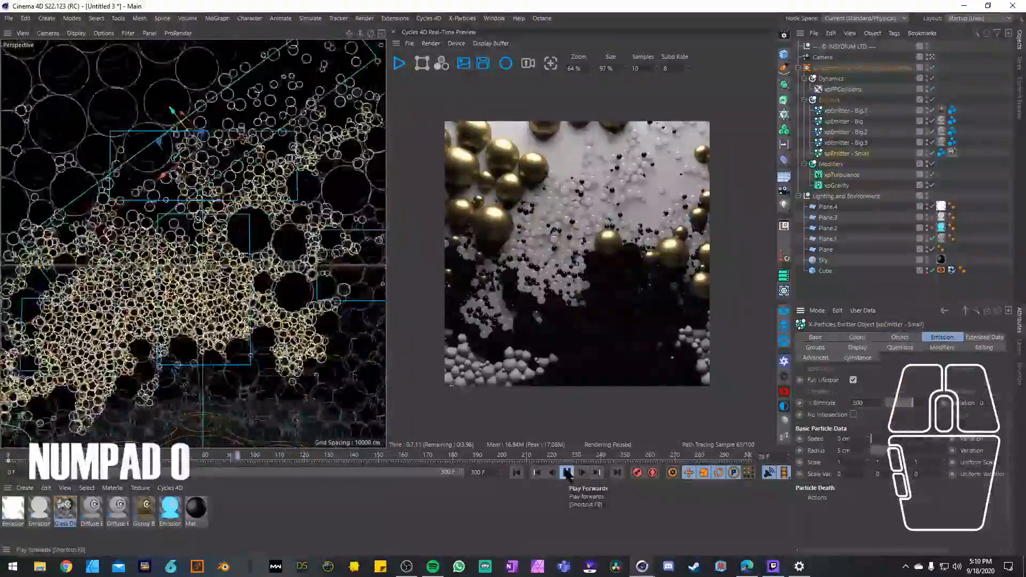
# Step: Open the xpTurbulence settings, run the simulation on to frame 251 and resume the Cycles 4D preview render
pyautogui.click(842, 175)
pyautogui.click(567, 473)
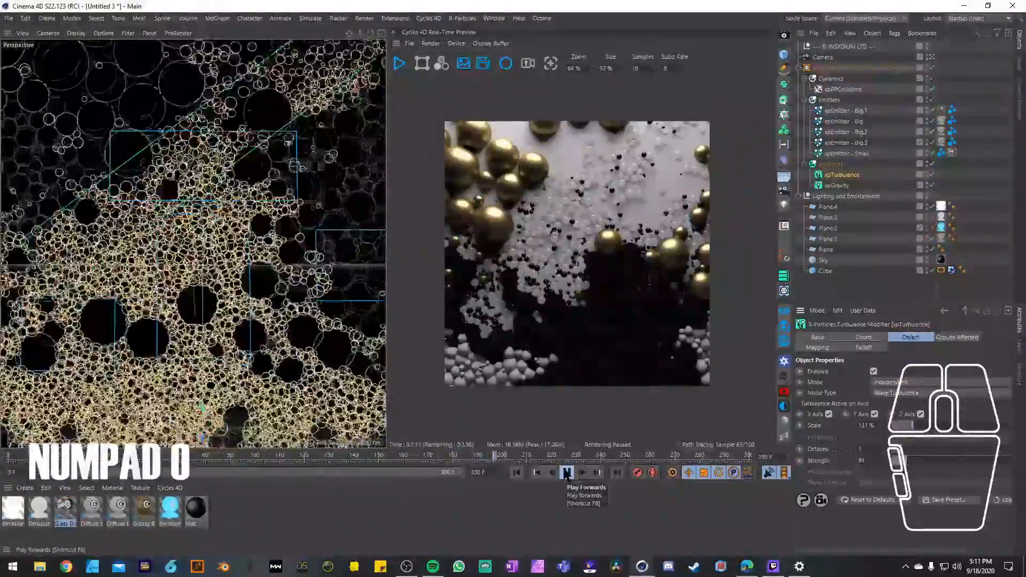
pyautogui.click(567, 474)
pyautogui.click(399, 63)
# Step: Delete the second Diffuse BSDF material and recolour the gold Glossy BSDF material
pyautogui.click(118, 509)
pyautogui.press('Delete')
pyautogui.click(91, 509)
pyautogui.click(117, 509)
pyautogui.click(859, 438)
pyautogui.click(850, 475)
# Step: Delete the Sky object from the Lighting and Environment group
pyautogui.click(65, 509)
pyautogui.click(823, 260)
pyautogui.press('Delete')
# Step: Create new Cycles 4D materials and assign one of them to xpEmitter - Big.3
pyautogui.click(170, 488)
pyautogui.click(276, 489)
pyautogui.click(170, 488)
pyautogui.moveTo(215, 428)
pyautogui.moveTo(13, 509)
pyautogui.mouseDown()
pyautogui.moveTo(846, 132)
pyautogui.moveTo(847, 143)
pyautogui.mouseUp()
pyautogui.click(264, 419)
# Step: Recolour an existing sphere material, then duplicate a material, assign the copy to xpEmitter - Small and change its colour
pyautogui.click(144, 509)
pyautogui.click(860, 437)
pyautogui.click(843, 475)
pyautogui.keyDown('ctrl'); pyautogui.moveTo(39, 509); pyautogui.dragTo(203, 511); pyautogui.keyUp('ctrl')
pyautogui.moveTo(196, 508); pyautogui.dragTo(846, 154)
pyautogui.click(859, 438)
pyautogui.click(842, 476)
# Step: Delete an unneeded material, assign a replacement to xpEmitter - Small and pick a teal colour for the Glossy BSDF
pyautogui.click(118, 509)
pyautogui.press('Delete')
pyautogui.keyDown('ctrl'); pyautogui.moveTo(117, 509); pyautogui.dragTo(204, 510); pyautogui.keyUp('ctrl')
pyautogui.moveTo(144, 509); pyautogui.dragTo(966, 154)
pyautogui.click(860, 437)
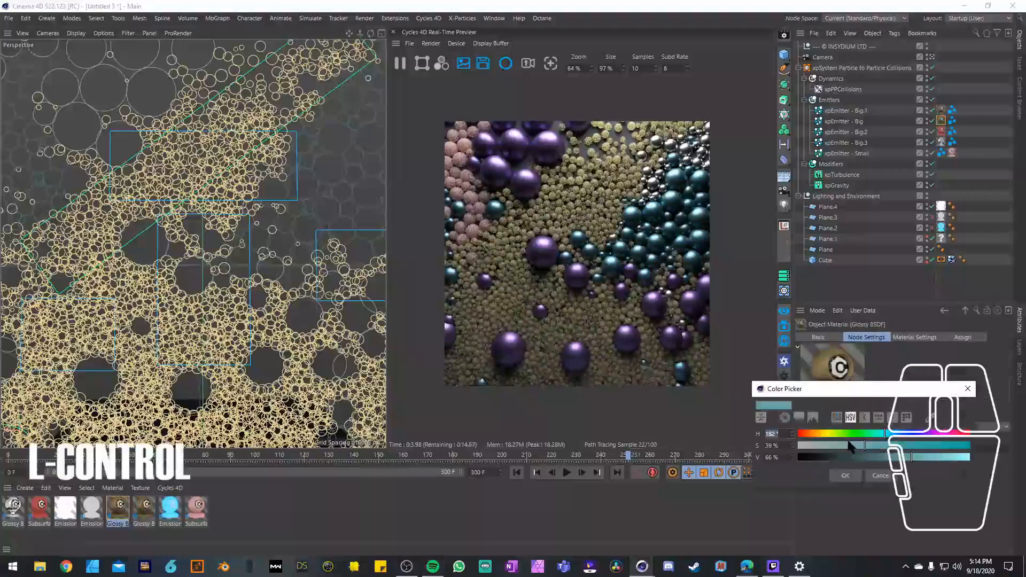
# Step: Delete the selected Glossy BSDF material and toggle the enabled state of Plane.3 and Plane.2
pyautogui.click(117, 508)
pyautogui.press('Delete')
pyautogui.click(931, 218)
pyautogui.click(932, 228)
# Step: Duplicate the Subsurface Scattering material in place of the Glossy sphere materials and recolour the last copy
pyautogui.moveTo(39, 509); pyautogui.dragTo(204, 510)
pyautogui.moveTo(170, 509)
pyautogui.mouseDown()
pyautogui.moveTo(846, 121)
pyautogui.moveTo(118, 509)
pyautogui.mouseUp()
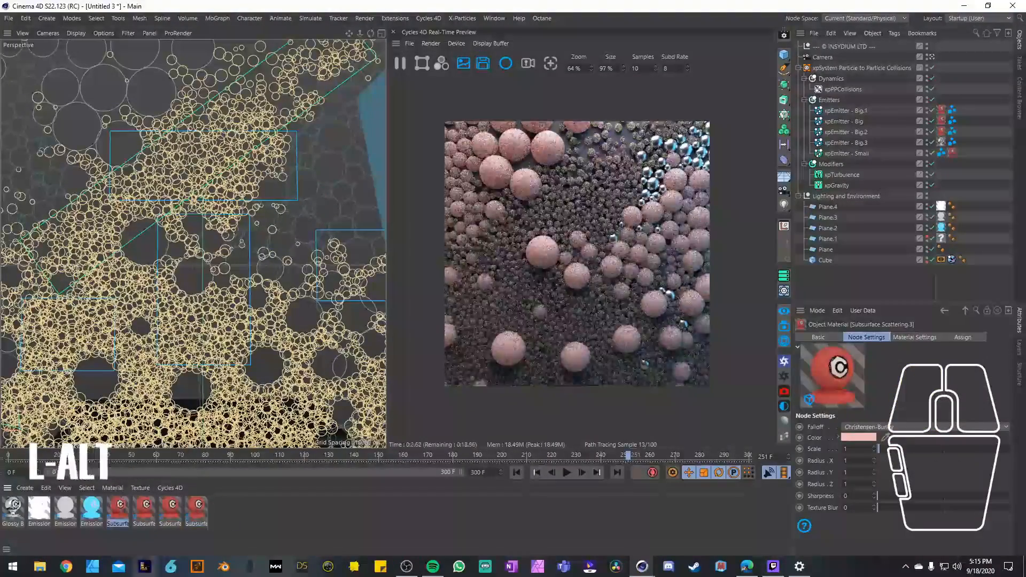
pyautogui.click(196, 508)
pyautogui.click(859, 438)
pyautogui.click(831, 474)
# Step: Recolour another Subsurface Scattering copy, and create a new standard material and an Ambient Occlusion material
pyautogui.doubleClick(320, 510)
pyautogui.click(170, 509)
pyautogui.click(859, 437)
pyautogui.click(831, 479)
pyautogui.click(170, 488)
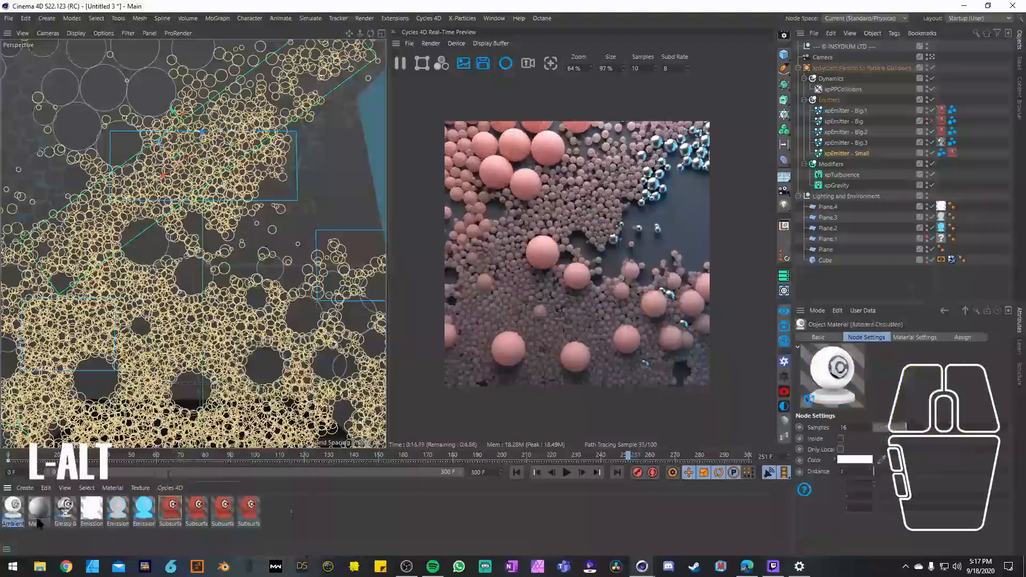
# Step: Try an Emission material with strength 3.56 on xpEmitter - Small with Plane.4 through Plane.1 disabled
pyautogui.click(257, 452)
pyautogui.keyDown('alt'); pyautogui.moveTo(13, 509); pyautogui.dragTo(144, 509); pyautogui.keyUp('alt')
pyautogui.moveTo(932, 207); pyautogui.dragTo(931, 239)
pyautogui.click(849, 426)
pyautogui.click(850, 427)
pyautogui.moveTo(866, 438); pyautogui.dragTo(866, 428)
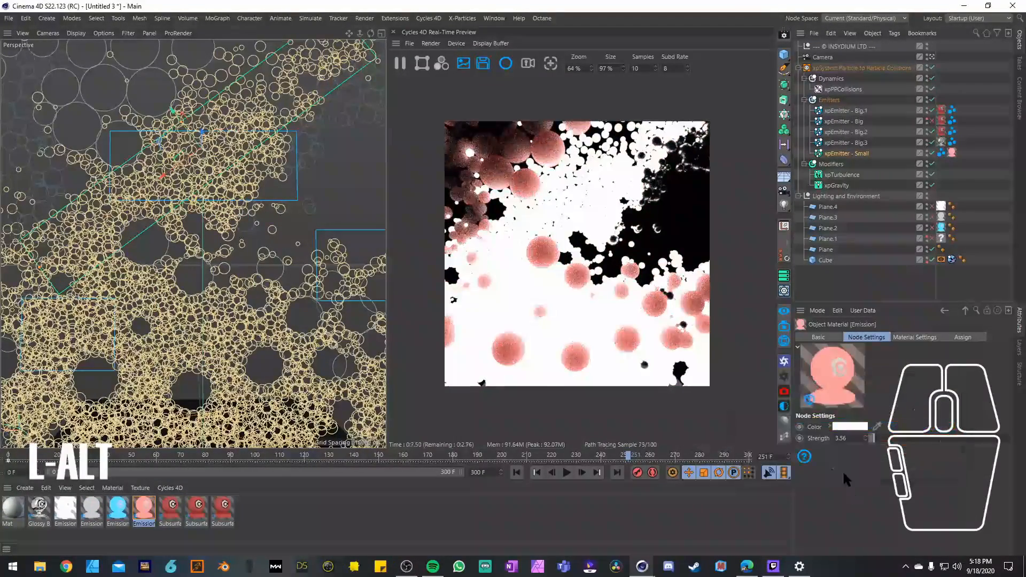
# Step: Re-enable Plane.4 through Plane.1, try a Glossy BSDF material on xpEmitter - Small and adjust its colour
pyautogui.moveTo(932, 207); pyautogui.dragTo(931, 239)
pyautogui.click(170, 488)
pyautogui.keyDown('alt'); pyautogui.moveTo(13, 509); pyautogui.dragTo(172, 514); pyautogui.keyUp('alt')
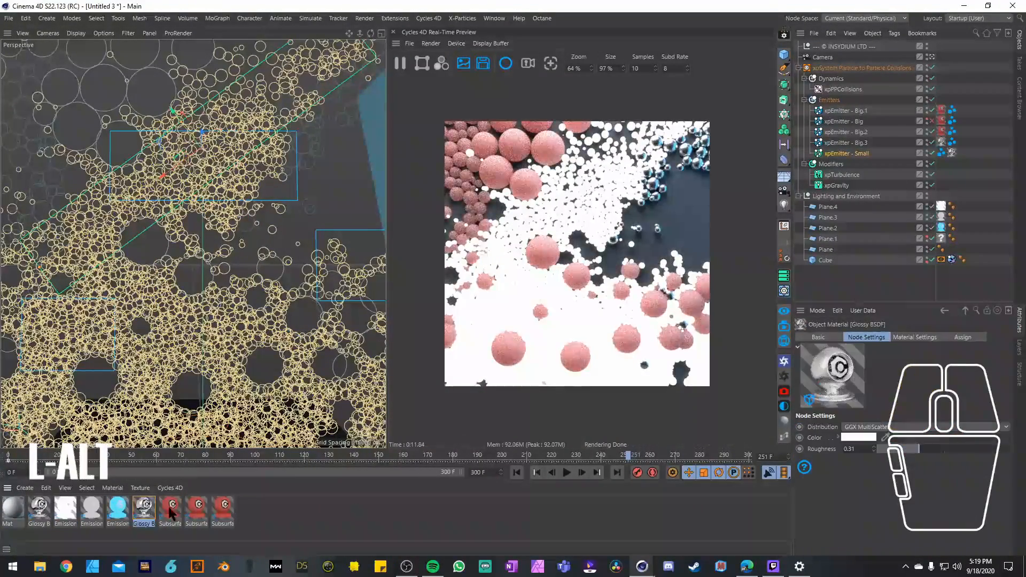
pyautogui.click(859, 438)
pyautogui.click(831, 479)
# Step: Replace the Glossy BSDF on xpEmitter - Small with a Subsurface Scattering copy and try out its colour
pyautogui.keyDown('alt'); pyautogui.moveTo(13, 509); pyautogui.dragTo(172, 516); pyautogui.keyUp('alt')
pyautogui.click(859, 437)
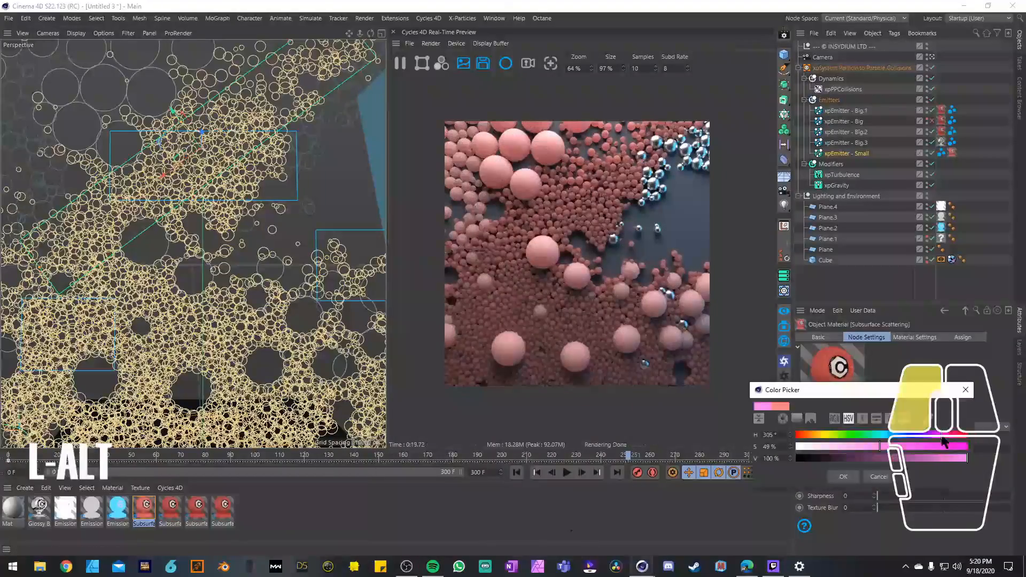
pyautogui.click(841, 478)
pyautogui.click(541, 528)
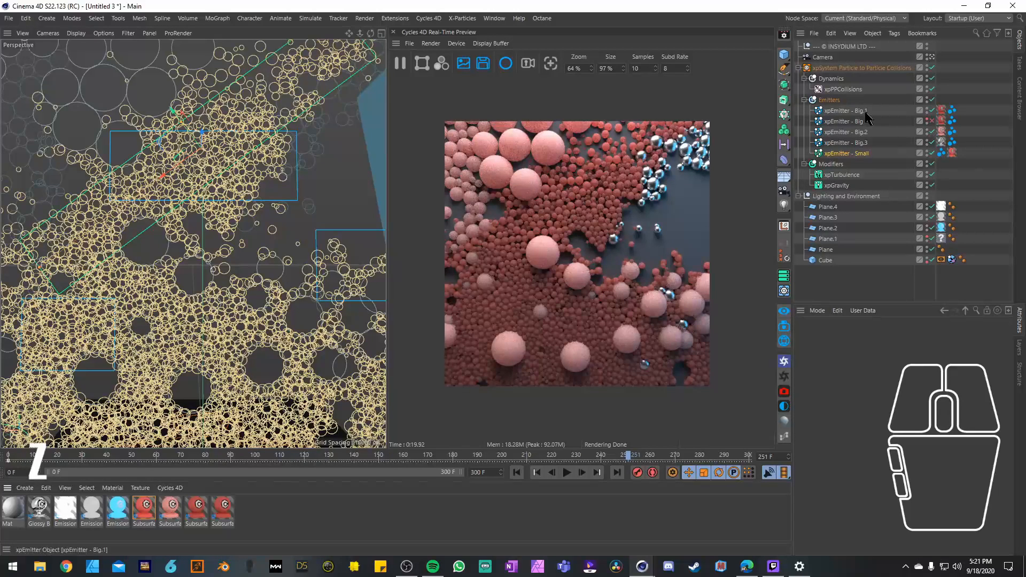
# Step: Examine the emitters' emission settings and compare the render with xpEmitter - Small, Big.2, Big and Big.3 switched off and on
pyautogui.click(854, 112)
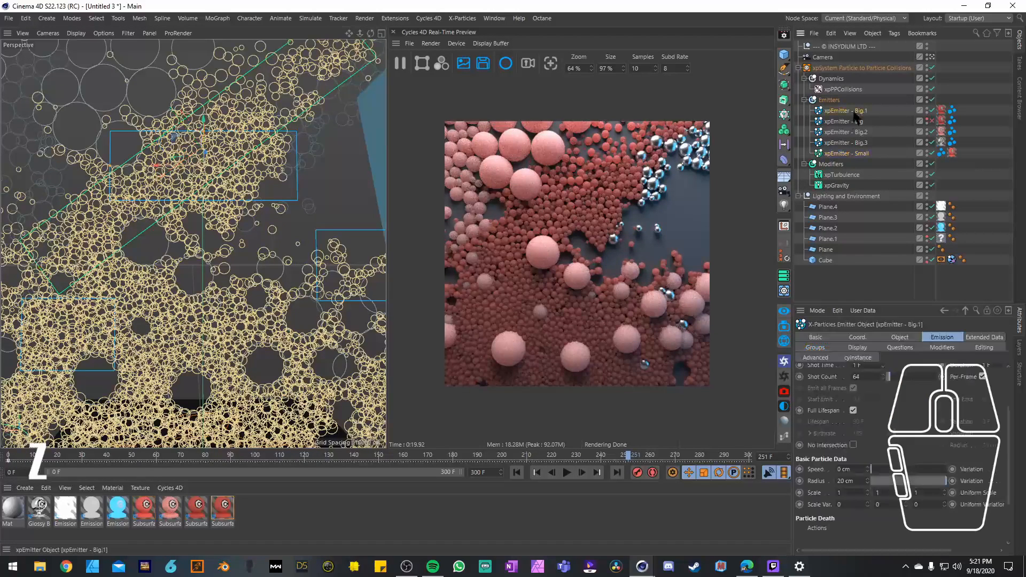
pyautogui.click(859, 153)
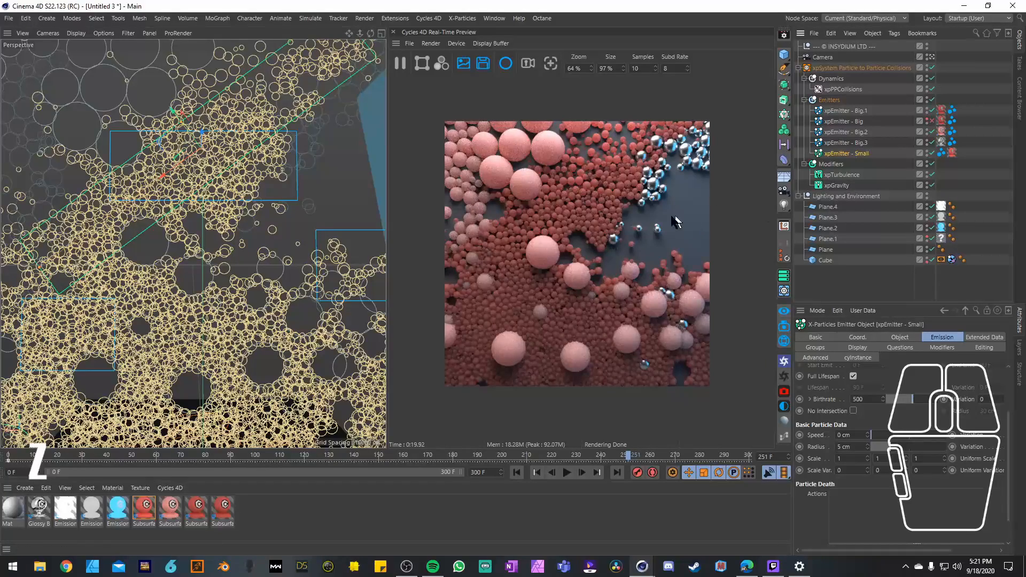
pyautogui.moveTo(936, 153); pyautogui.dragTo(935, 153)
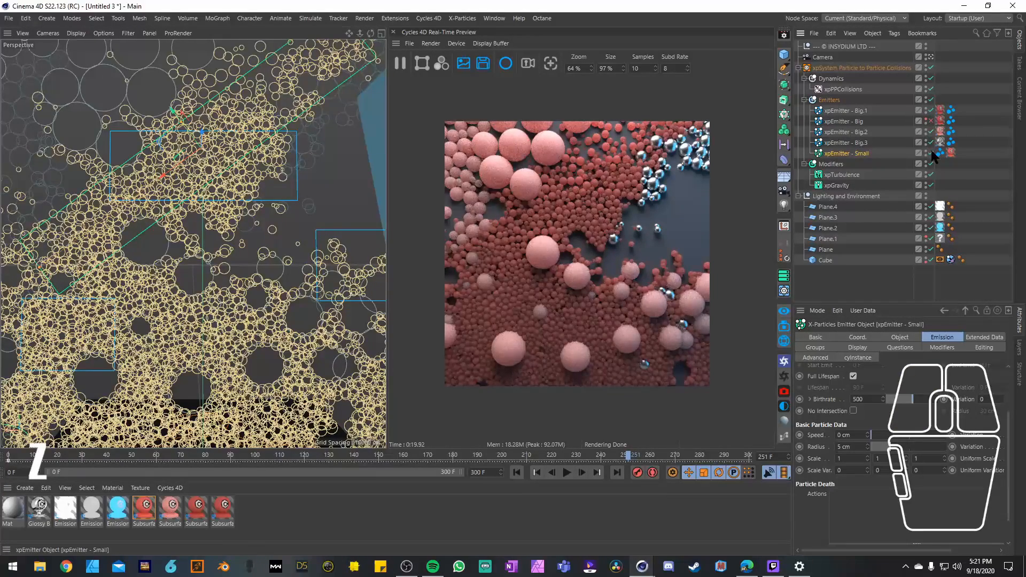
pyautogui.click(931, 153)
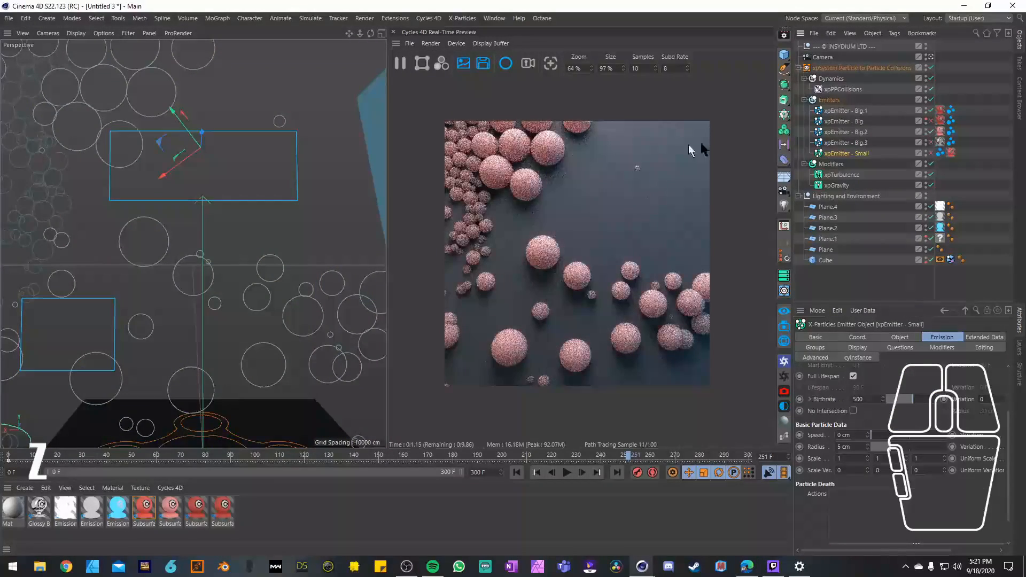
pyautogui.click(930, 133)
pyautogui.click(930, 133)
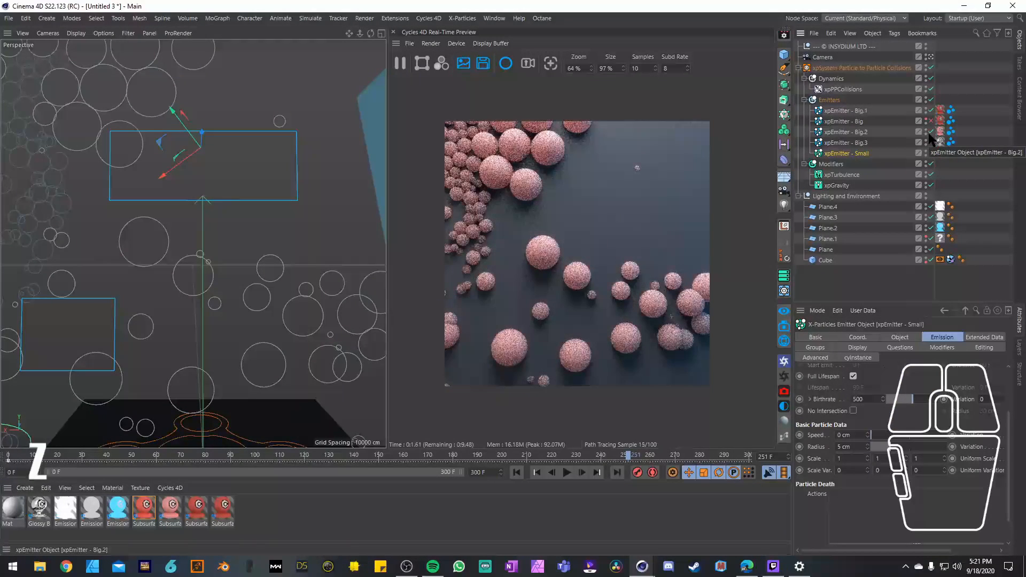
pyautogui.click(930, 154)
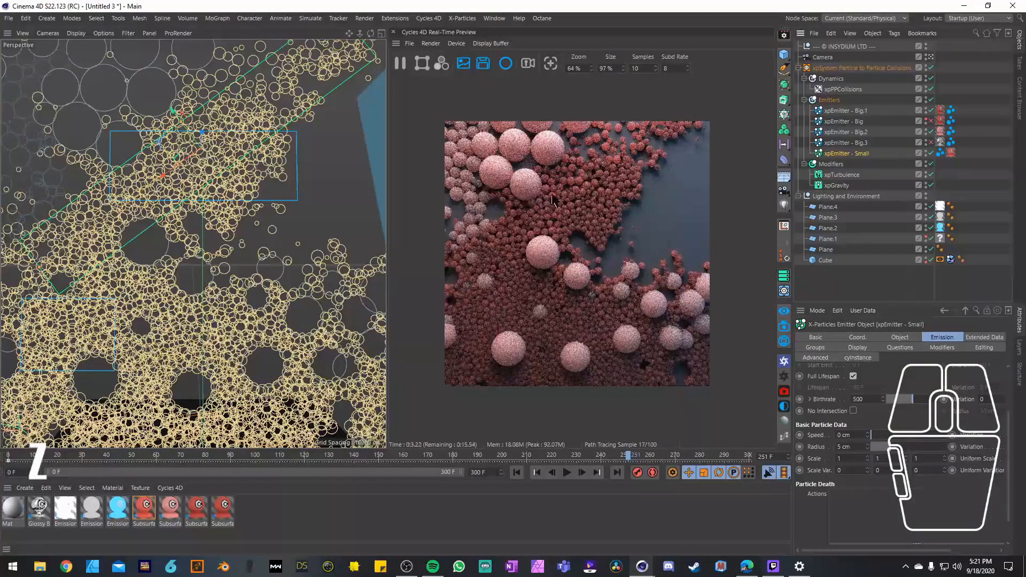
pyautogui.click(930, 127)
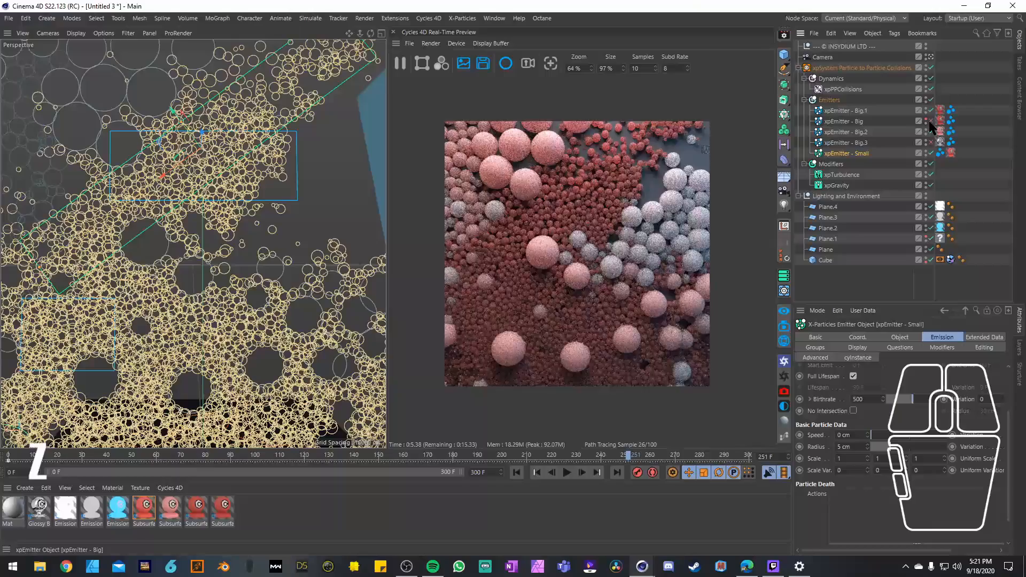
pyautogui.click(930, 143)
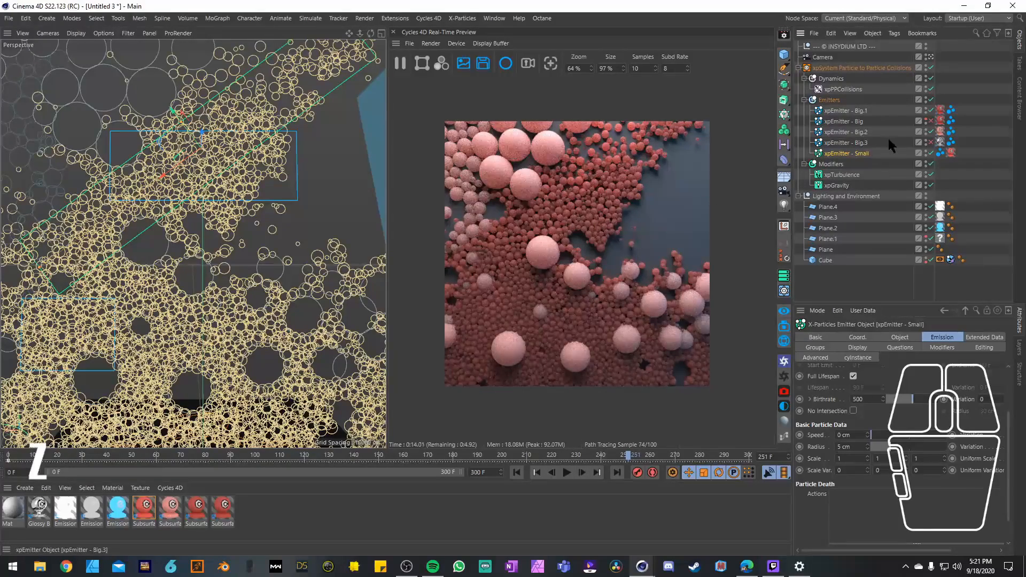
pyautogui.click(929, 143)
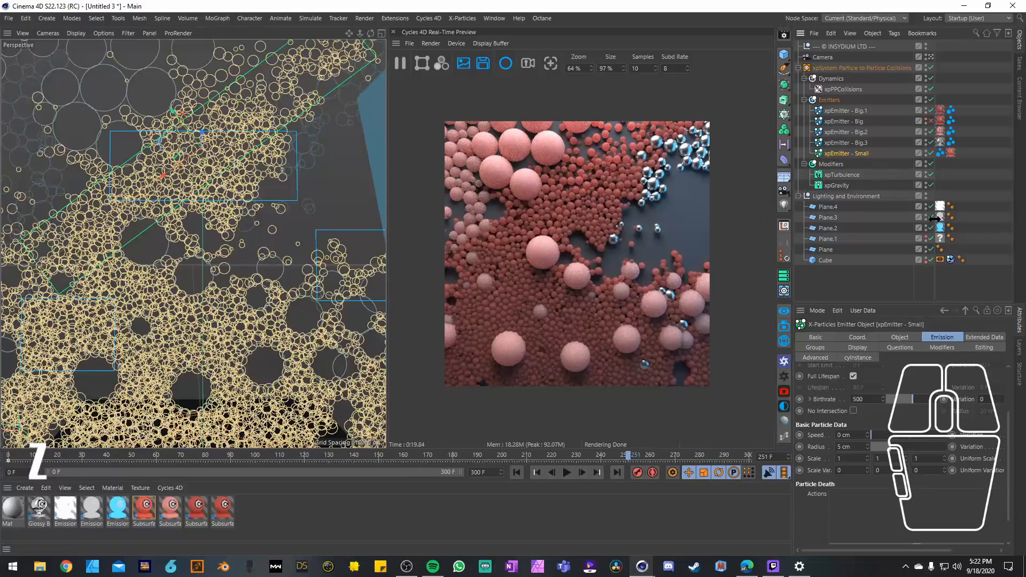
# Step: Delete the empty material tag from Plane.1
pyautogui.click(828, 240)
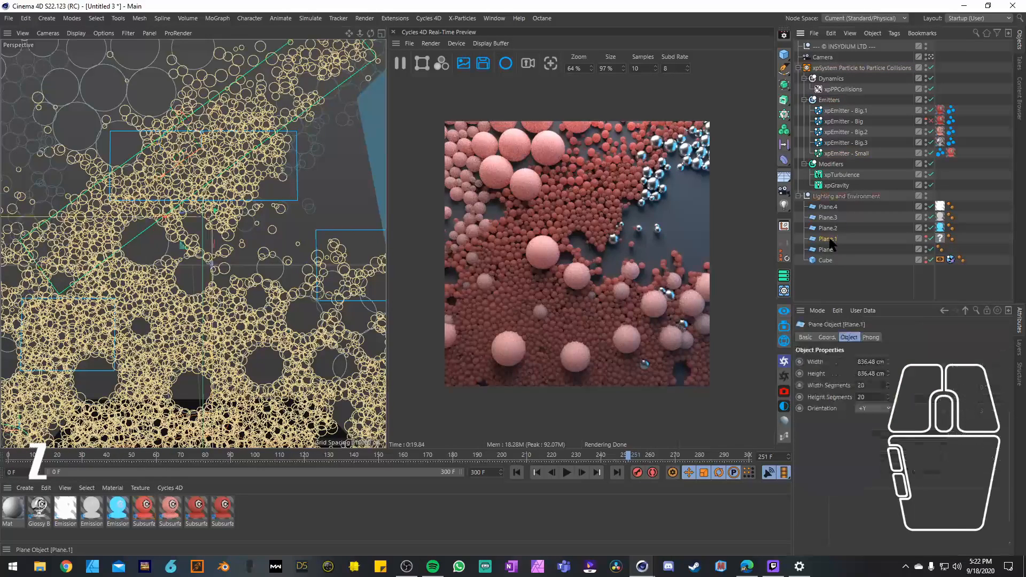
pyautogui.click(928, 240)
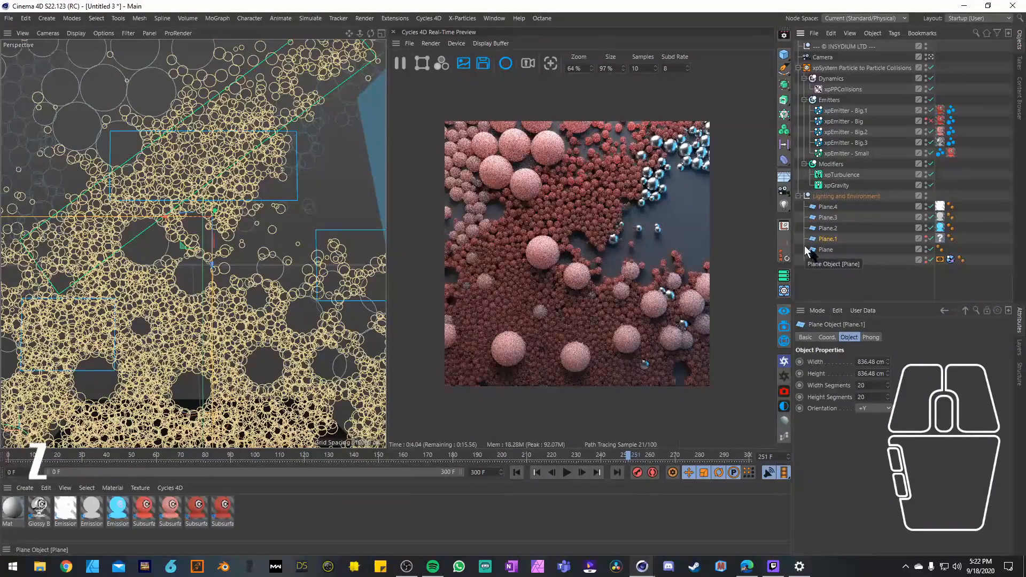
pyautogui.click(942, 239)
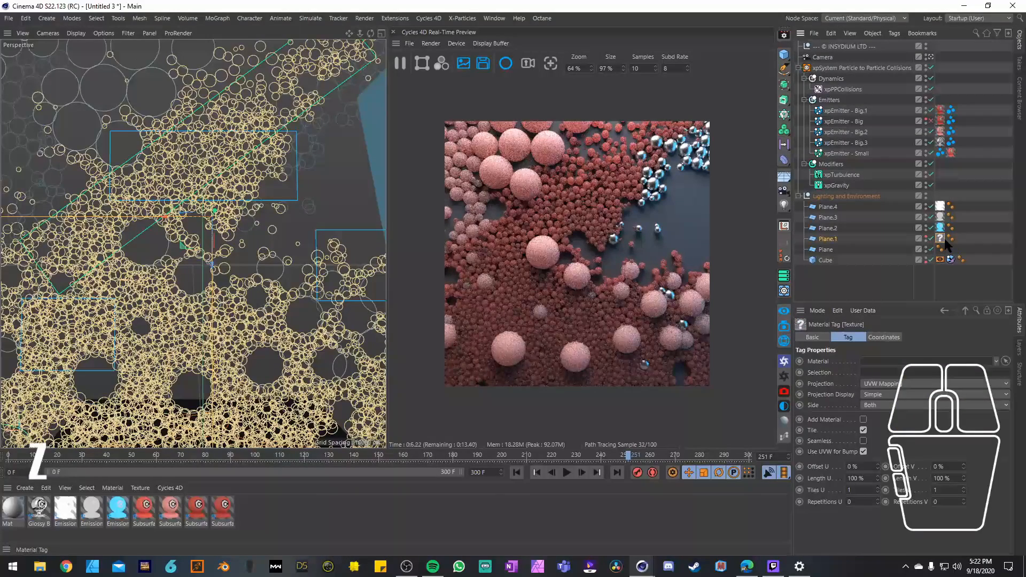
pyautogui.press('Delete')
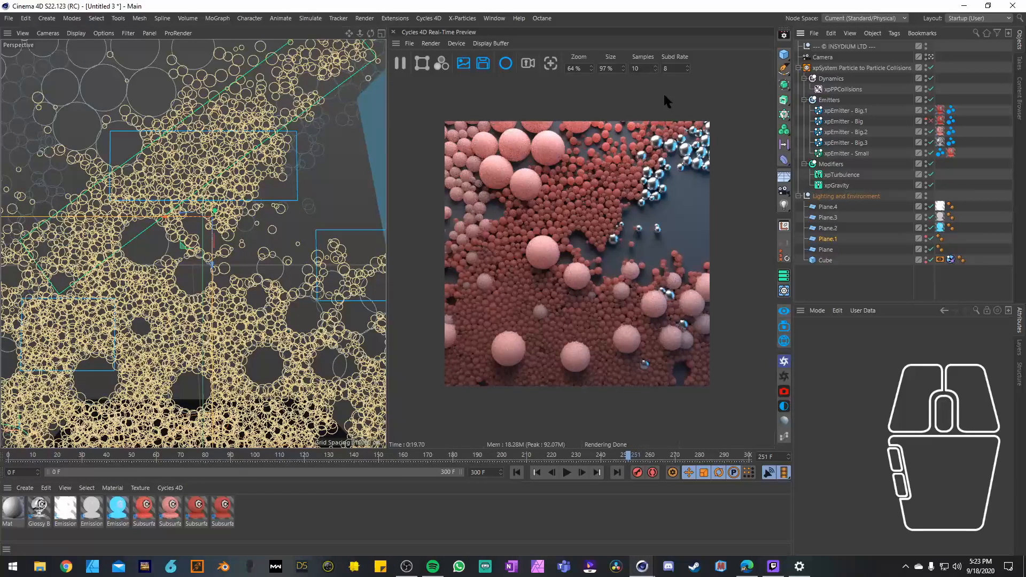
# Step: Test 64 samples in the Cycles 4D Real-Time Preview and settle on 12 samples
pyautogui.click(648, 68)
pyautogui.write('1024')
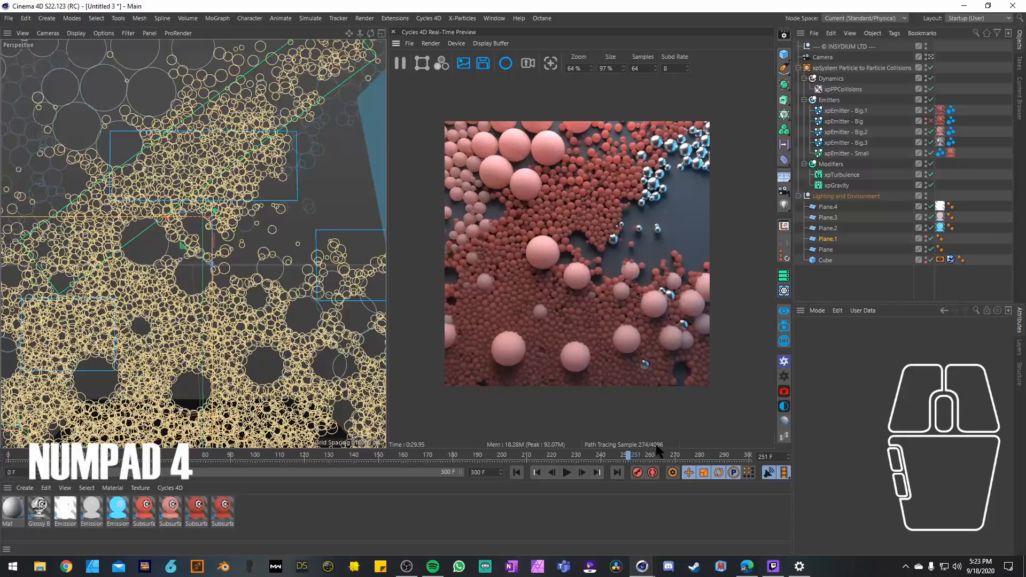
pyautogui.moveTo(646, 70); pyautogui.dragTo(617, 70)
pyautogui.write('12')
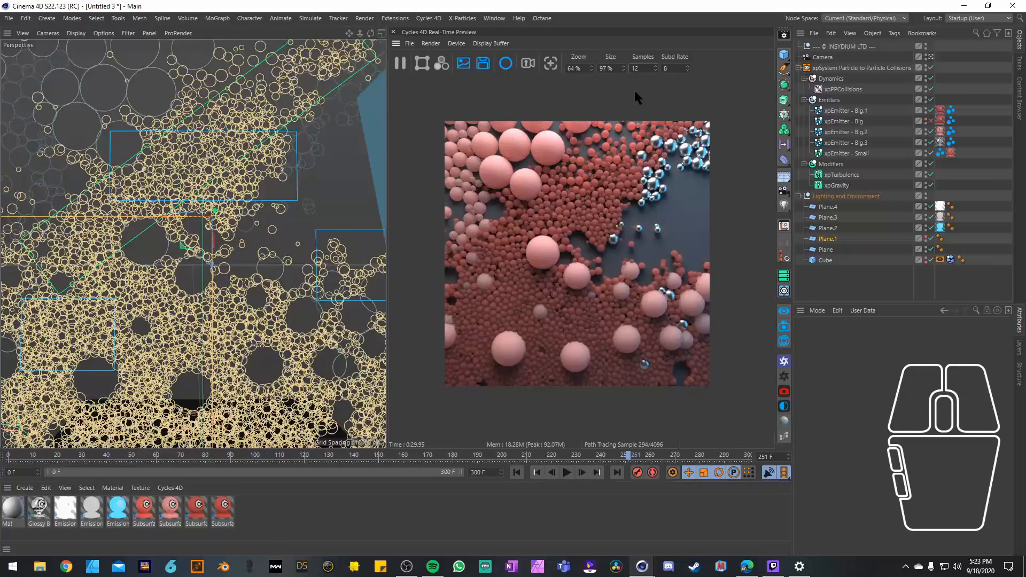
pyautogui.press('Return')
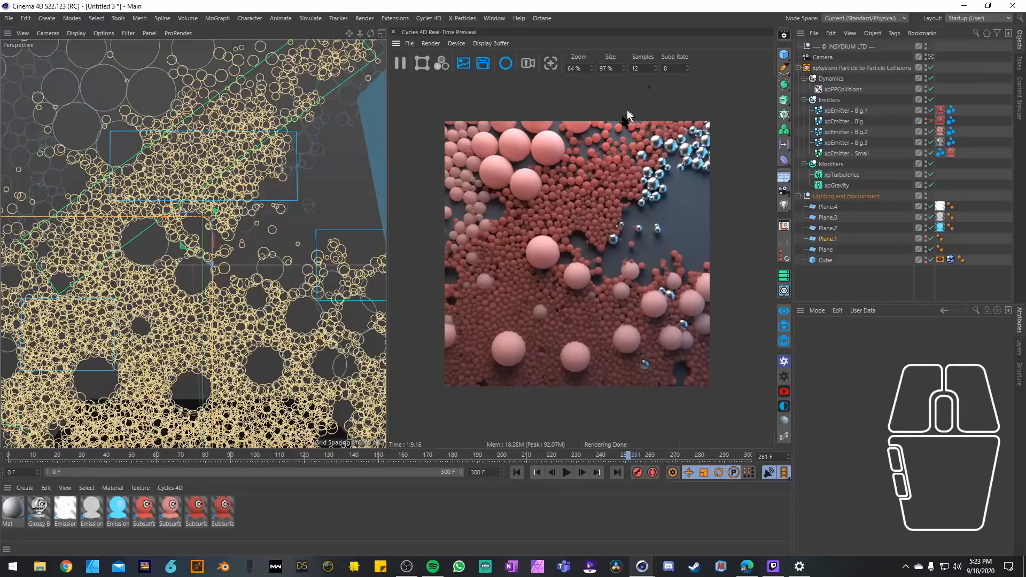
# Step: Play the animation onward from frame 251
pyautogui.click(567, 473)
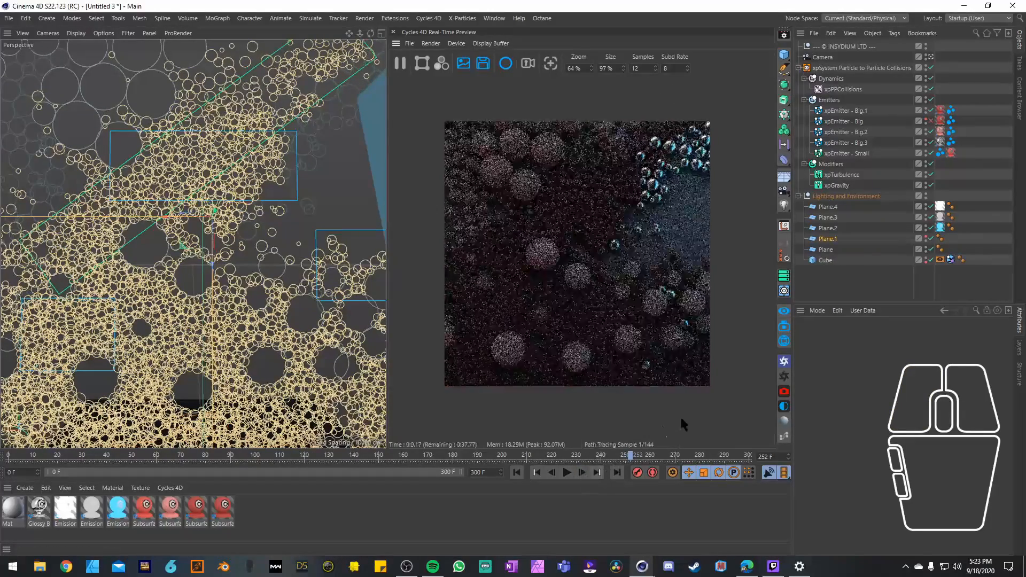
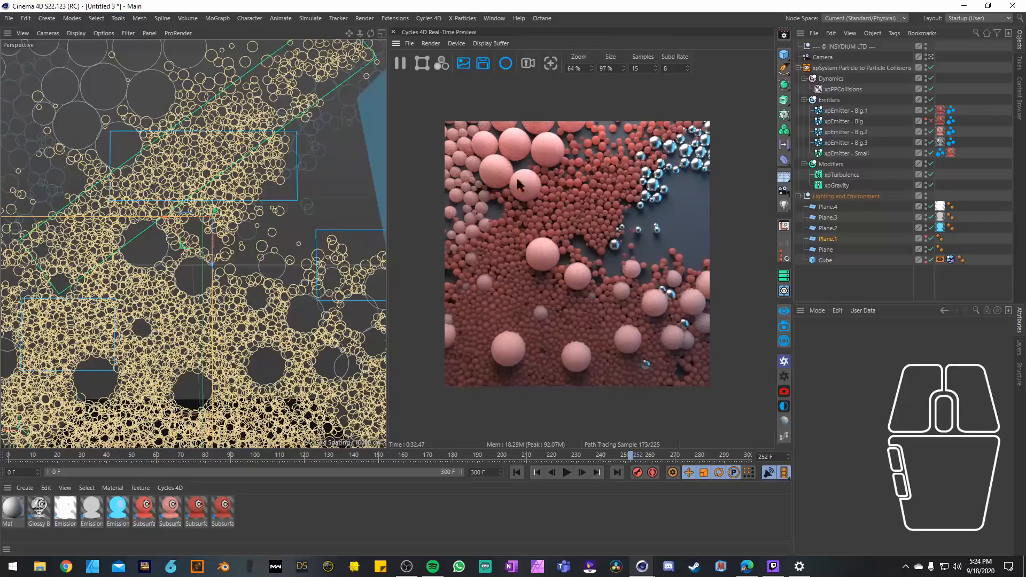
# Step: Set the Cycles 4D integrator samples to 15 in the render settings
pyautogui.click(784, 35)
pyautogui.moveTo(607, 127); pyautogui.dragTo(408, 79)
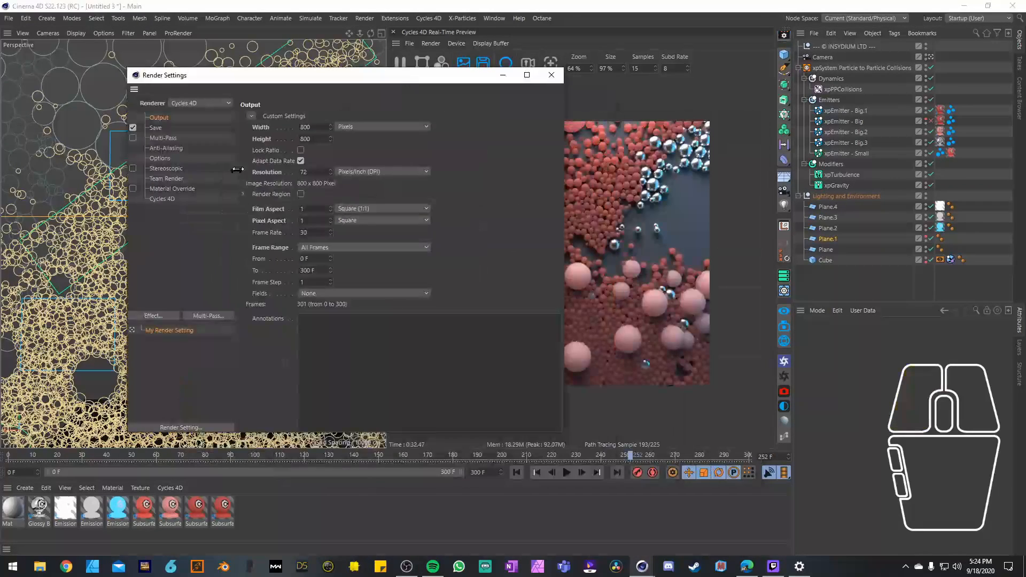
pyautogui.click(163, 202)
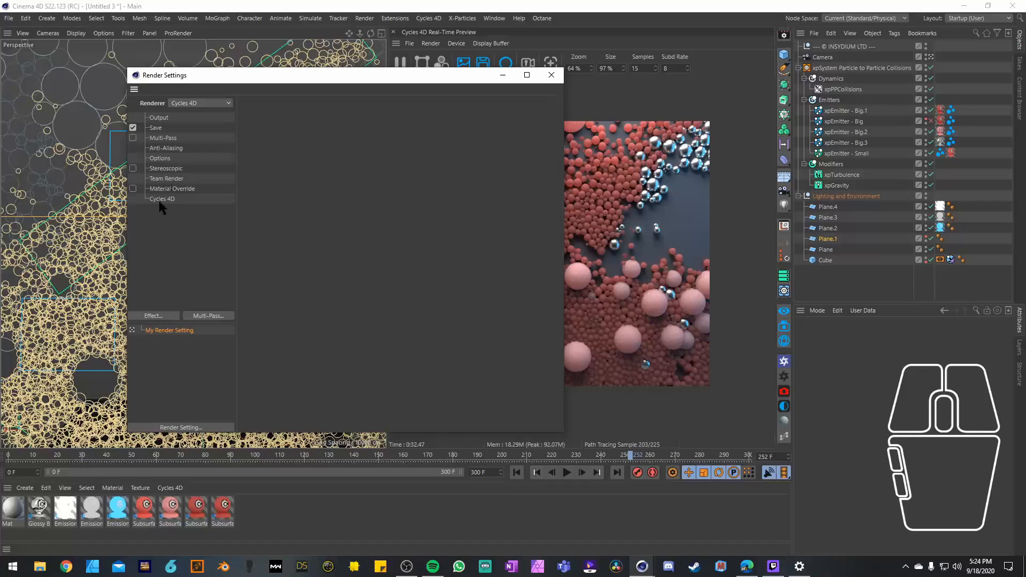
pyautogui.click(160, 199)
pyautogui.click(348, 173)
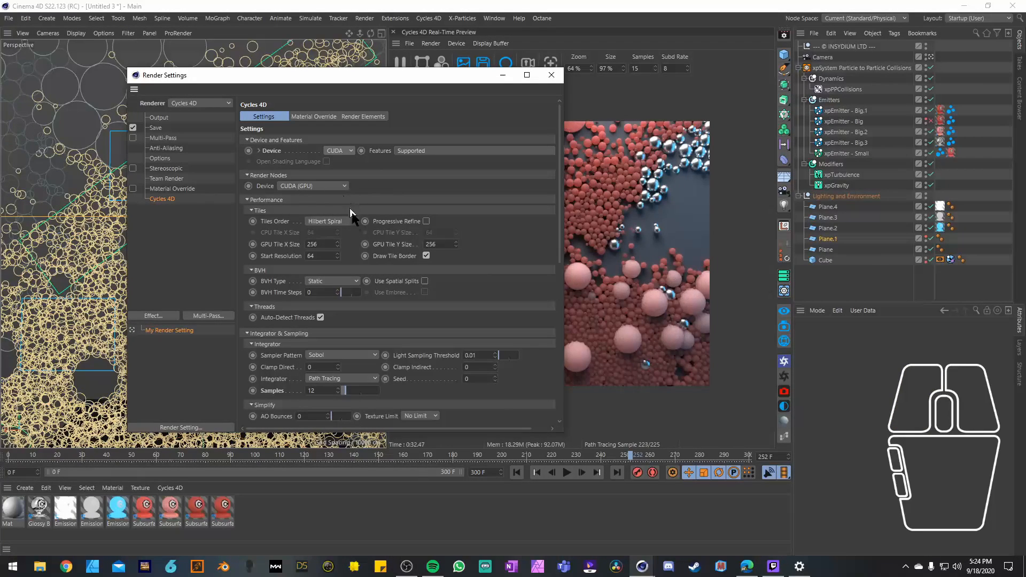
pyautogui.moveTo(559, 224); pyautogui.dragTo(559, 245)
pyautogui.moveTo(449, 75); pyautogui.dragTo(346, 43)
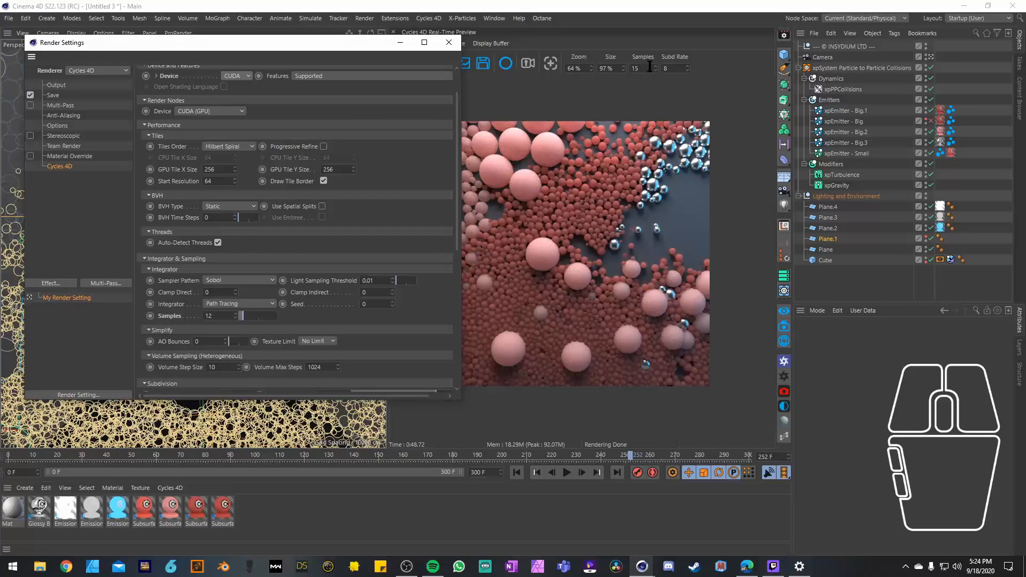
pyautogui.doubleClick(224, 317)
pyautogui.write('15')
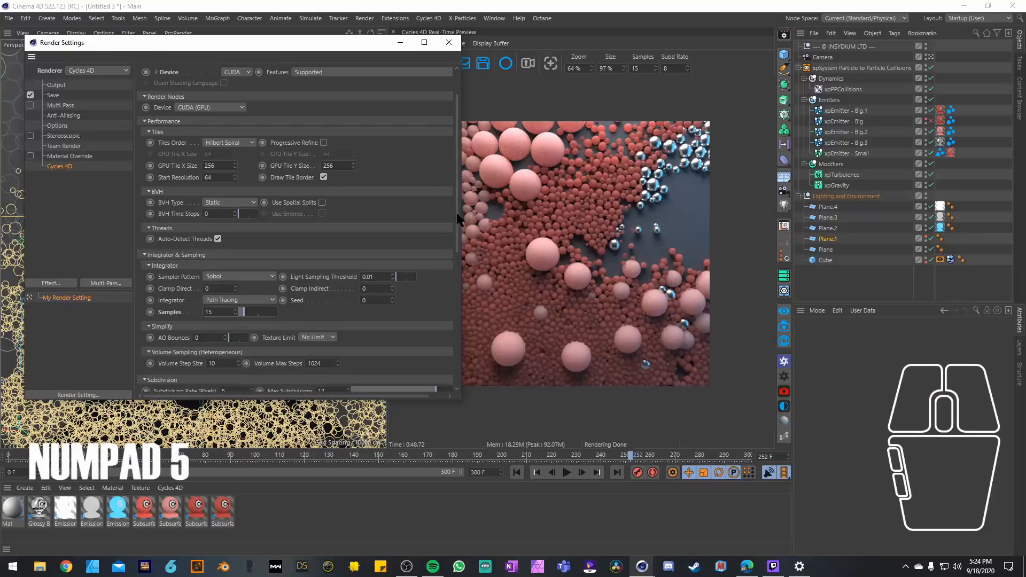
# Step: Enable Cycles 4D denoising with a radius of 4 and a feature strength of 0.28
pyautogui.moveTo(458, 220); pyautogui.dragTo(458, 374)
pyautogui.click(186, 363)
pyautogui.moveTo(457, 320); pyautogui.dragTo(457, 352)
pyautogui.moveTo(355, 53); pyautogui.dragTo(333, 31)
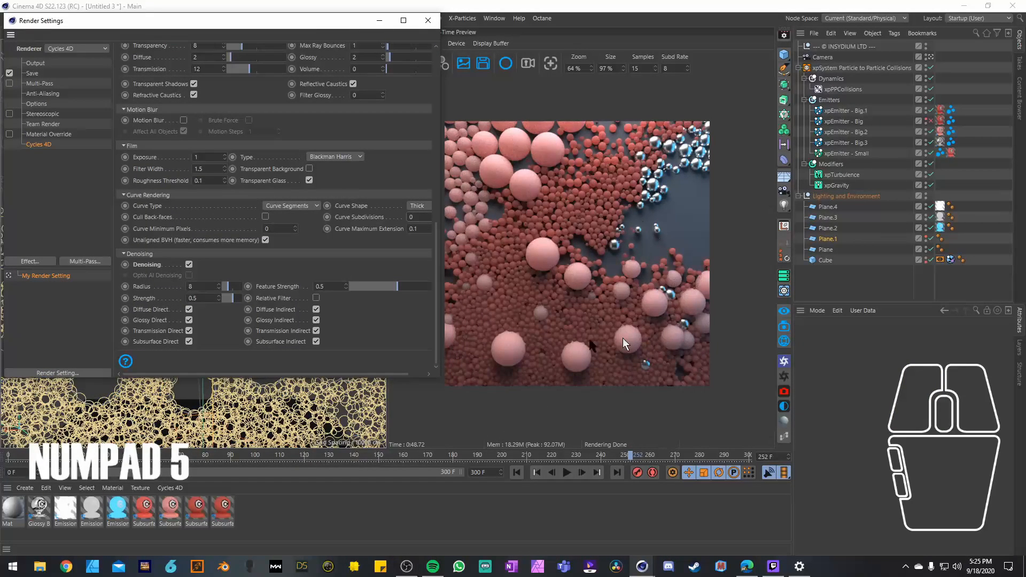
pyautogui.moveTo(435, 383); pyautogui.dragTo(426, 430)
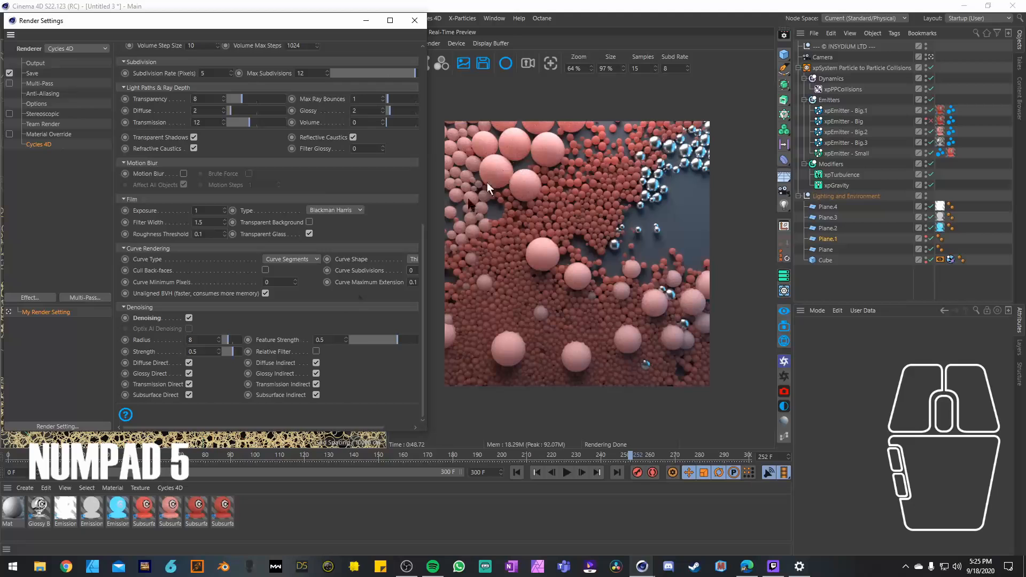
pyautogui.click(224, 340)
pyautogui.moveTo(392, 341); pyautogui.dragTo(373, 351)
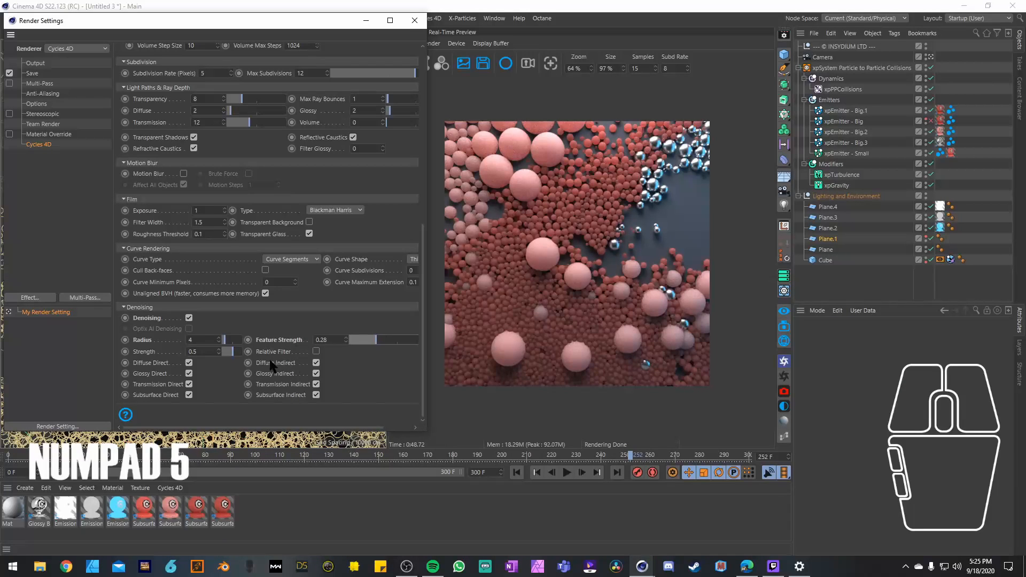
# Step: Set the light path values for transparency, diffuse, transmission, max ray bounces, glossy and volume all to 10
pyautogui.scroll(3, 270, 359)
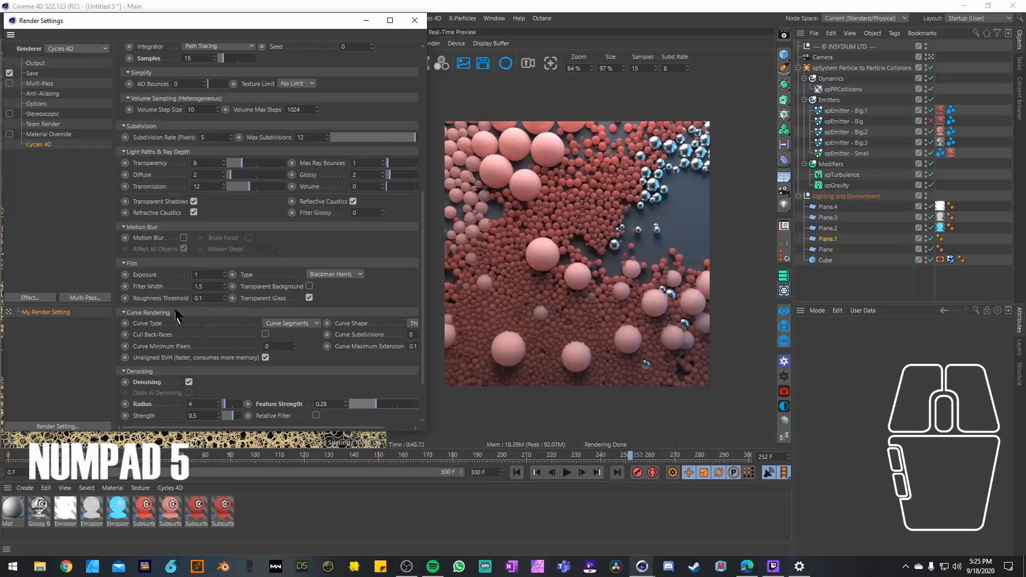
pyautogui.scroll(4, 155, 319)
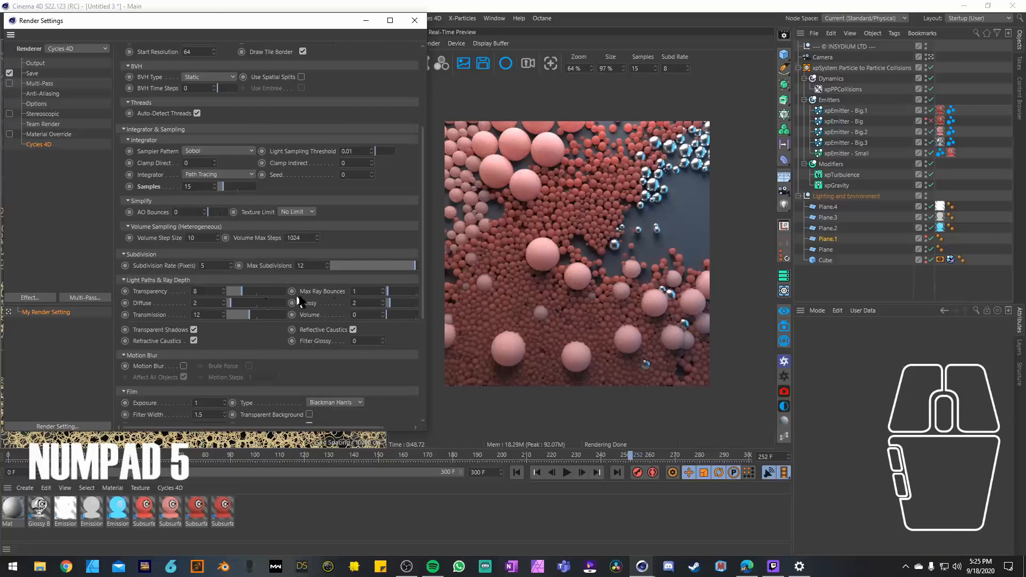
pyautogui.moveTo(386, 297); pyautogui.dragTo(401, 302)
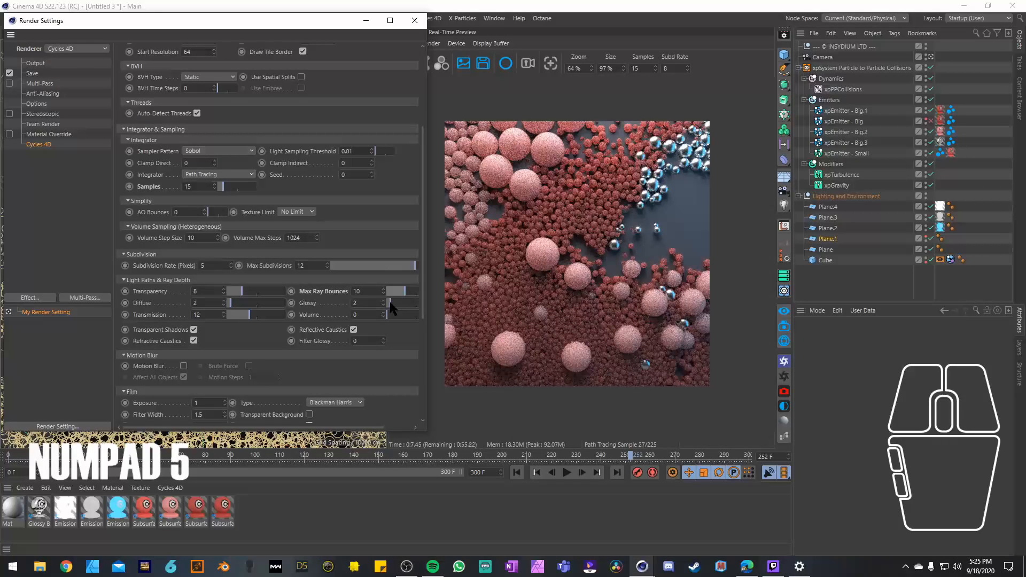
pyautogui.moveTo(390, 303); pyautogui.dragTo(402, 315)
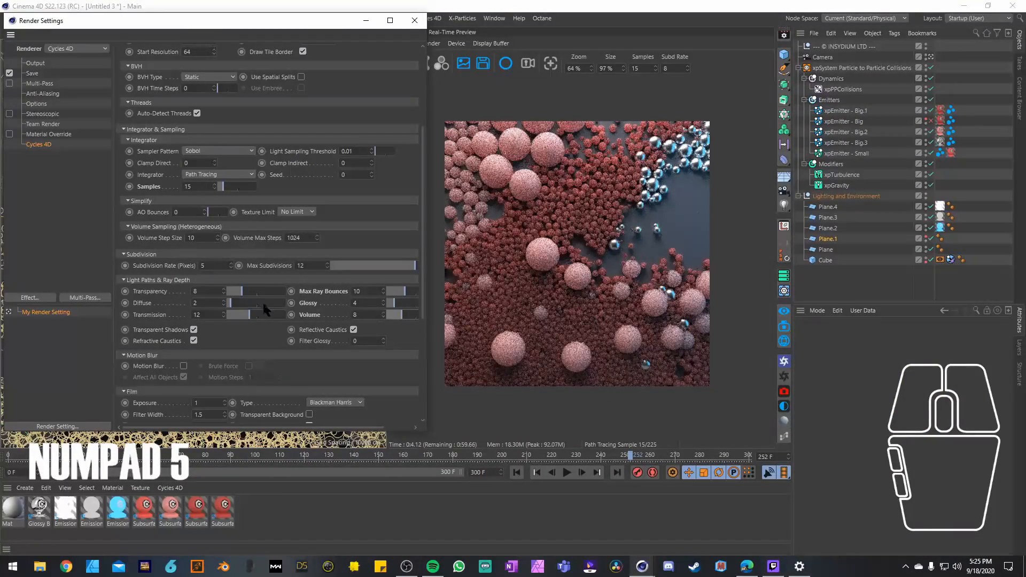
pyautogui.moveTo(235, 303)
pyautogui.mouseDown()
pyautogui.moveTo(251, 293)
pyautogui.moveTo(246, 315)
pyautogui.mouseUp()
pyautogui.moveTo(396, 306); pyautogui.dragTo(406, 323)
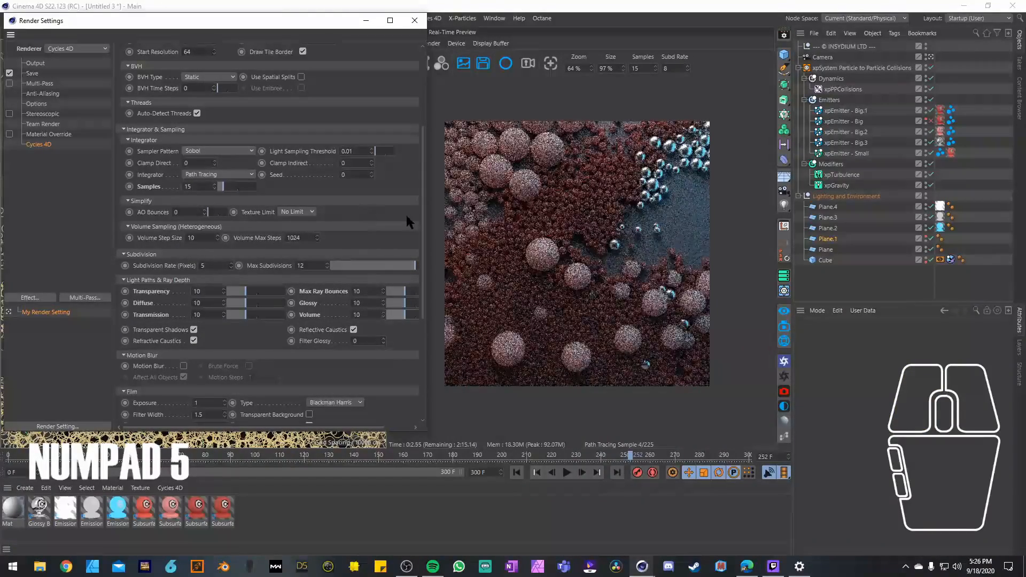
# Step: Try to bring up the help for the AO Bounces setting
pyautogui.moveTo(413, 216); pyautogui.dragTo(407, 137)
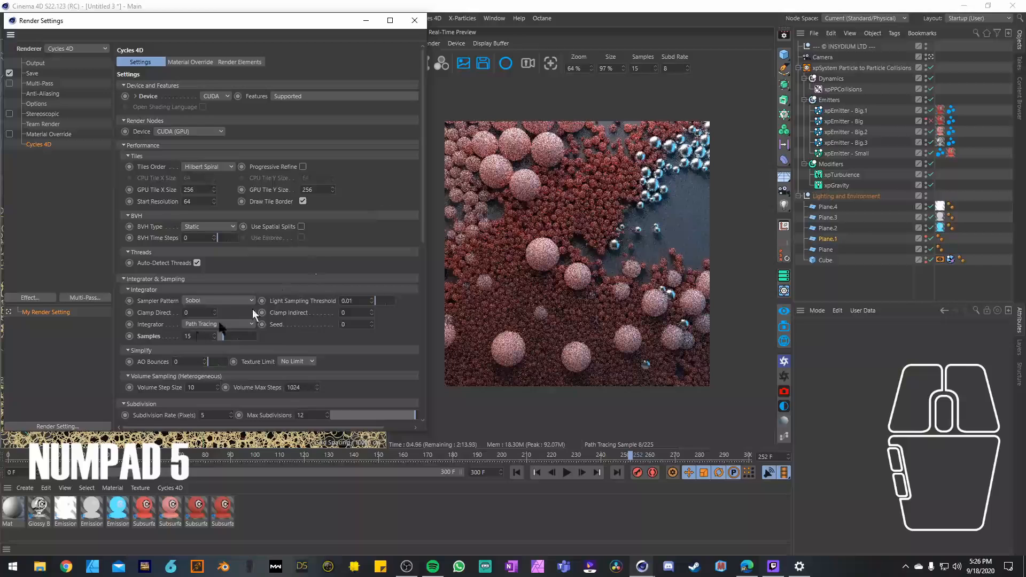
pyautogui.rightClick(149, 361)
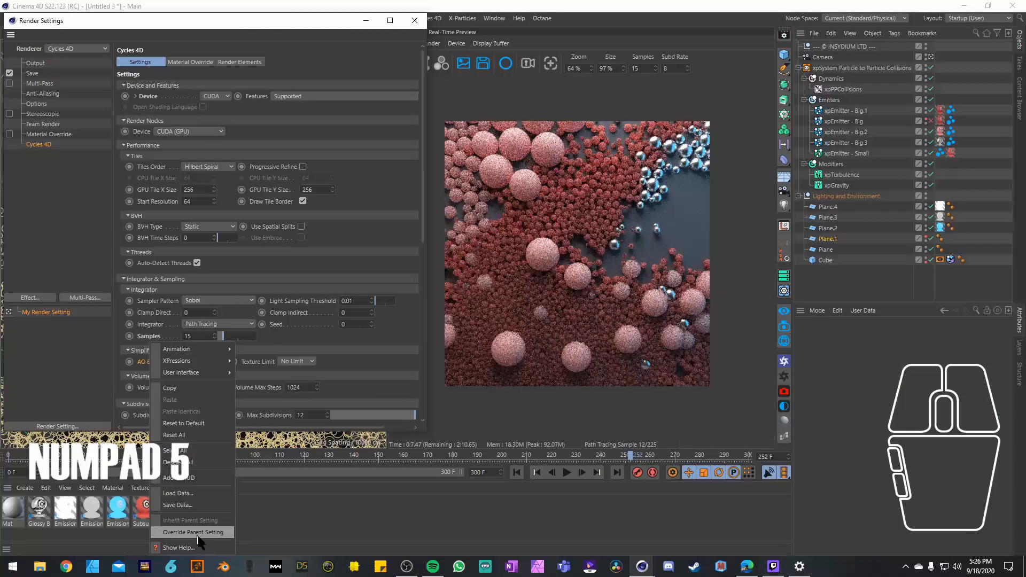
pyautogui.click(206, 550)
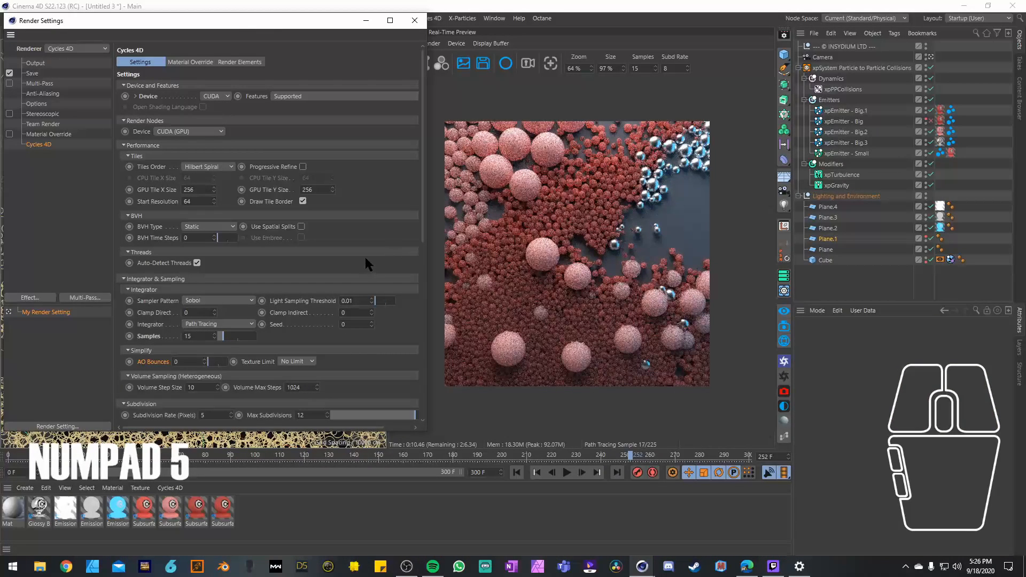
pyautogui.rightClick(163, 367)
pyautogui.click(213, 541)
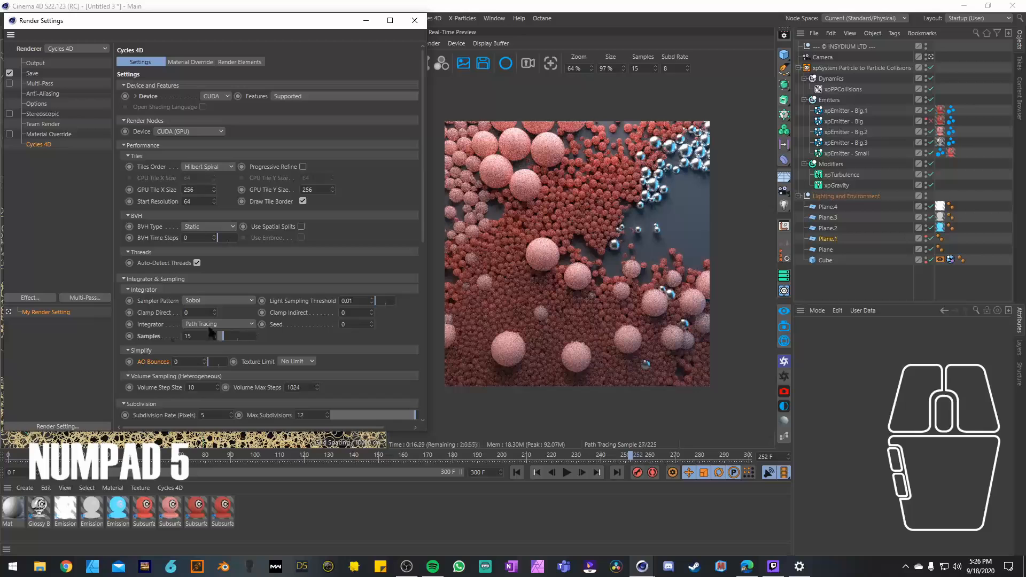
# Step: Set the render output size to 1080 by 1080 pixels
pyautogui.click(35, 63)
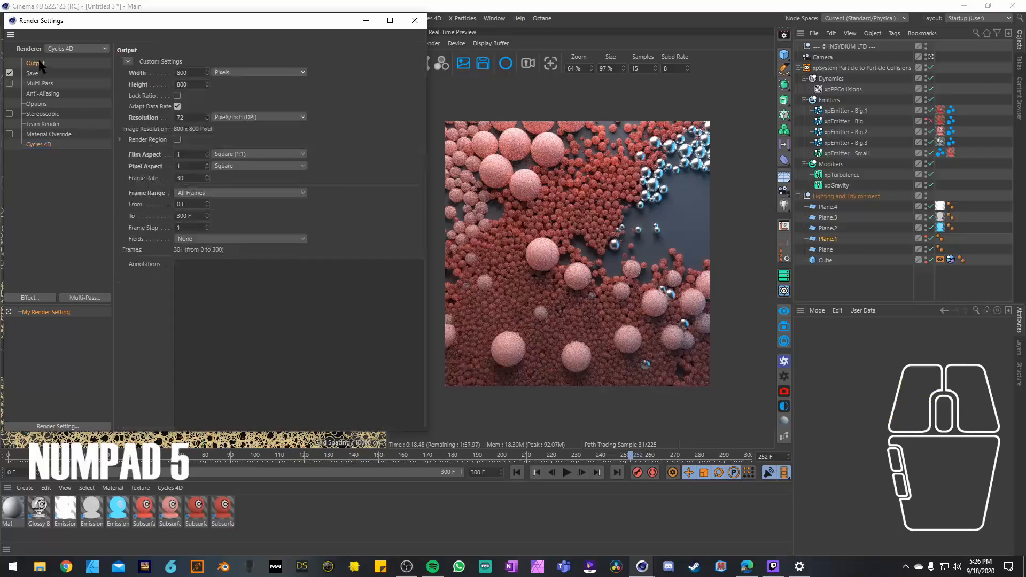
pyautogui.moveTo(194, 73); pyautogui.dragTo(148, 81)
pyautogui.write('1080')
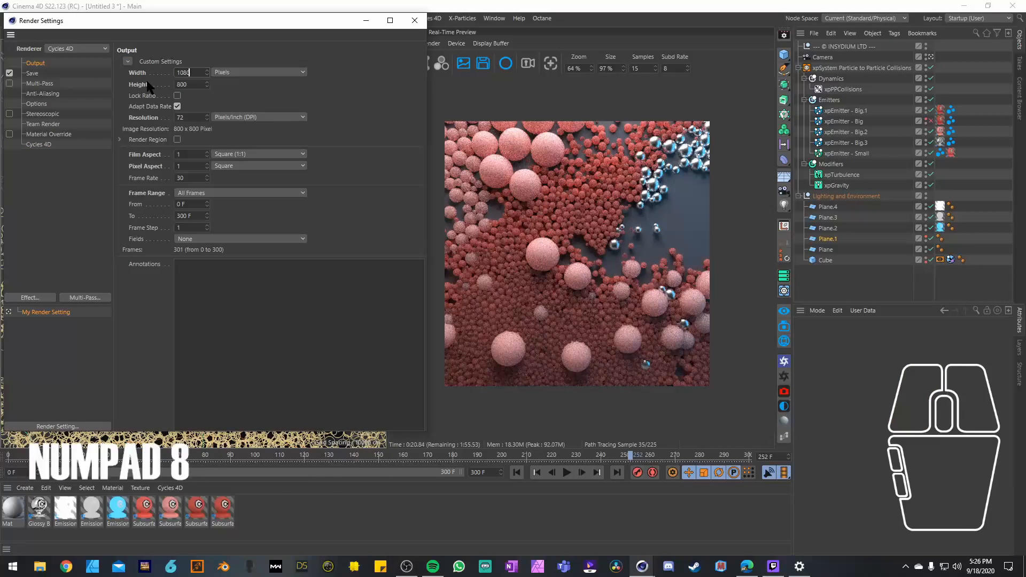
pyautogui.press('Tab')
pyautogui.write('1080')
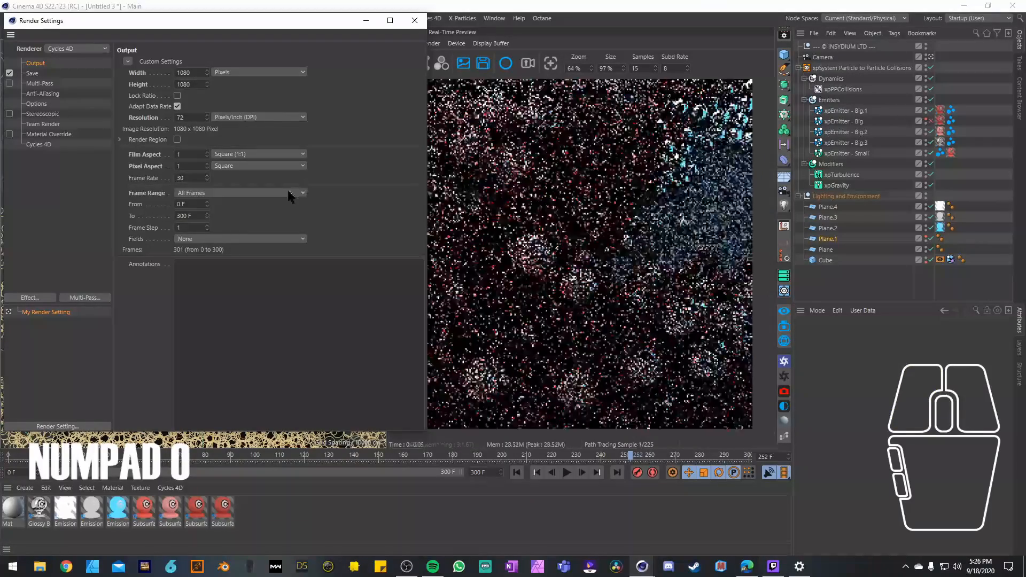
# Step: Set the saved image format to PNG at 16 Bit/Channel and put the render settings away
pyautogui.click(32, 73)
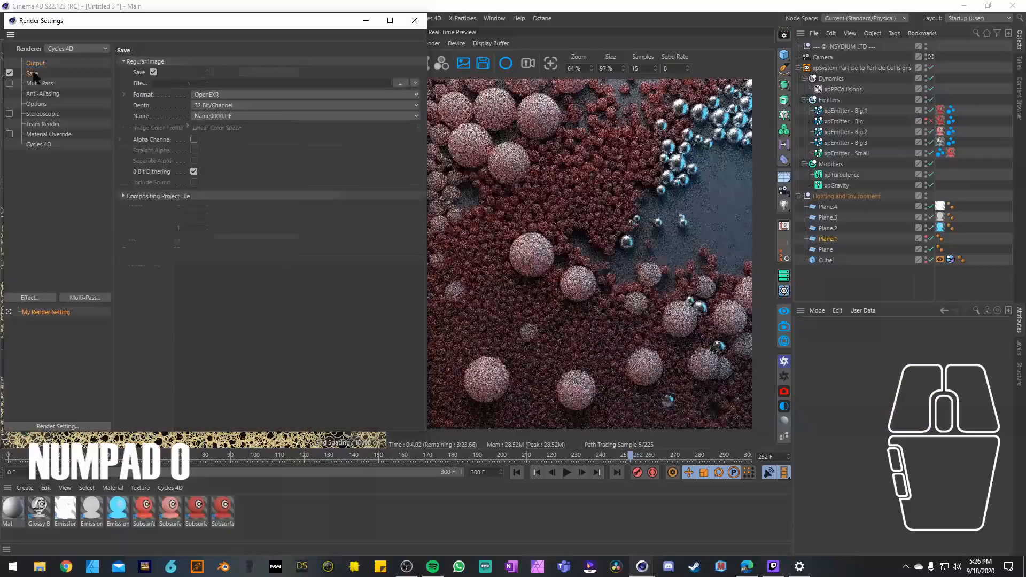
pyautogui.click(207, 97)
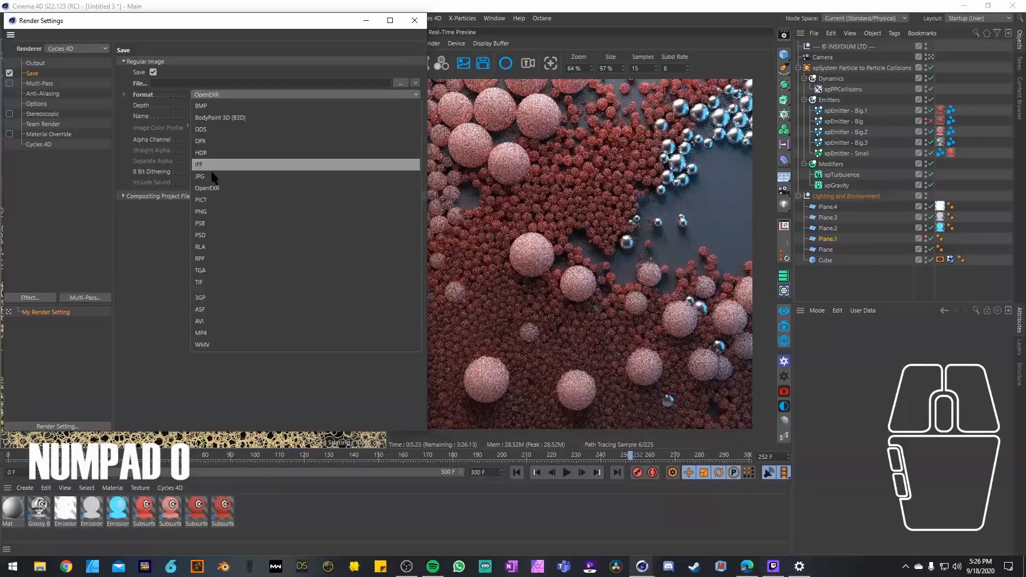
pyautogui.click(233, 189)
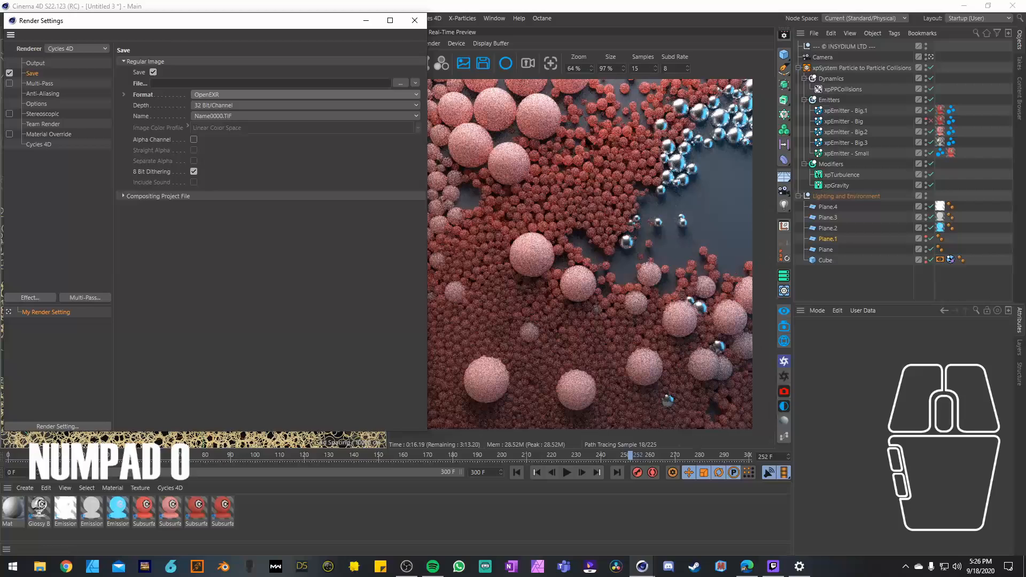
pyautogui.click(249, 91)
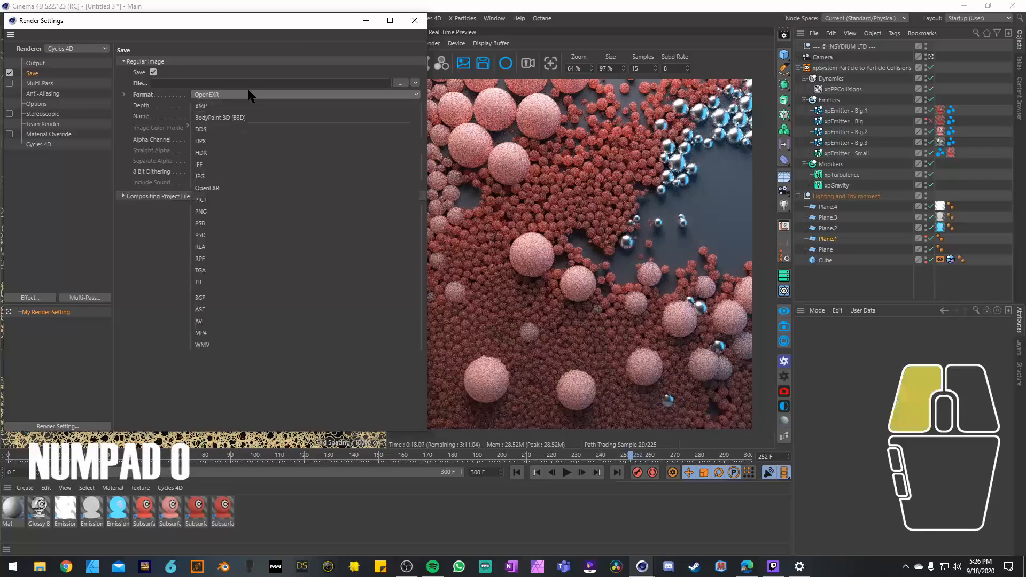
pyautogui.click(254, 211)
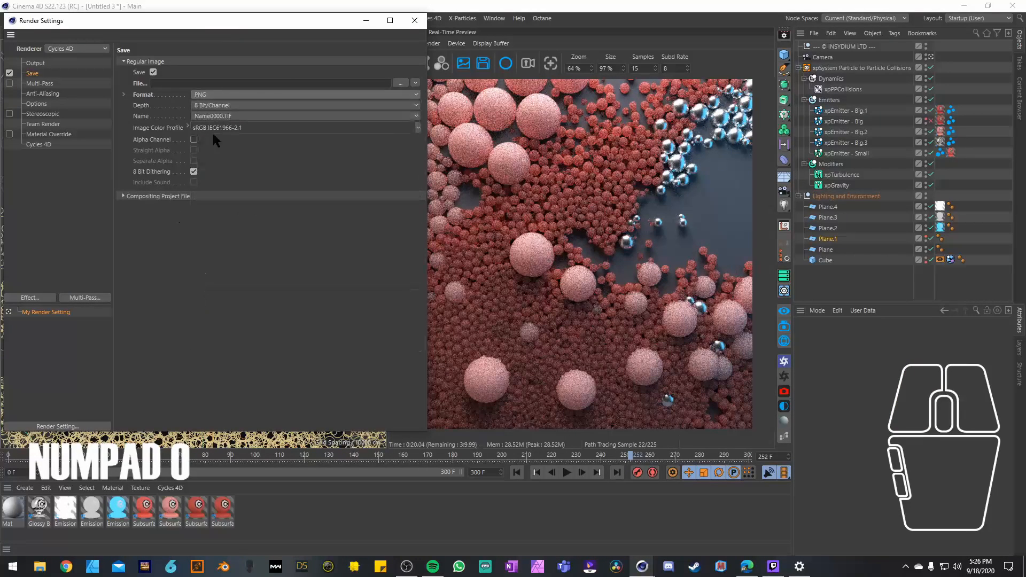
pyautogui.click(250, 104)
pyautogui.click(255, 129)
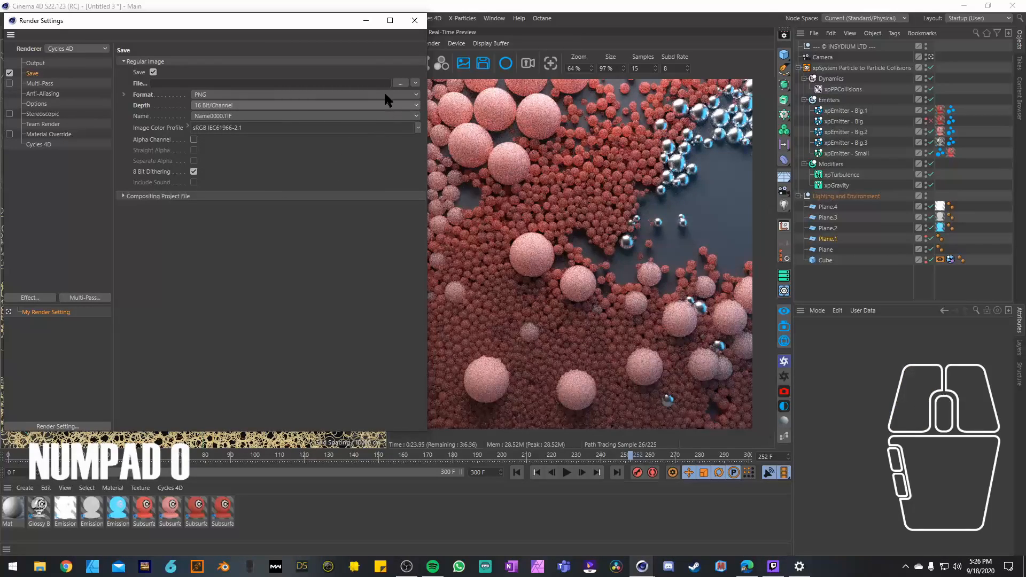
pyautogui.click(366, 21)
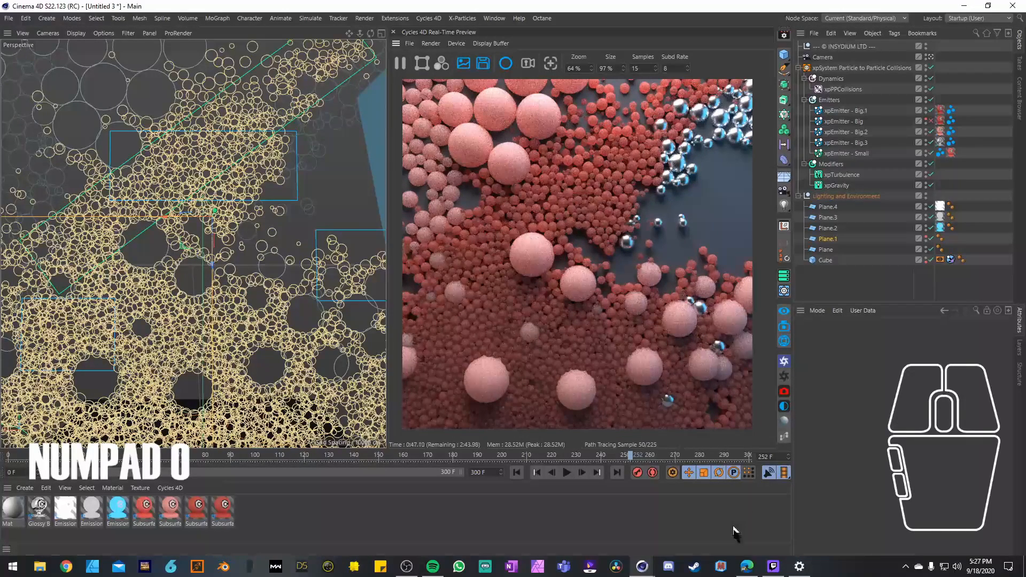
# Step: Switch to the browser and open the community Content Repository from the INSYDIUM home page
pyautogui.moveTo(747, 566)
pyautogui.click(747, 537)
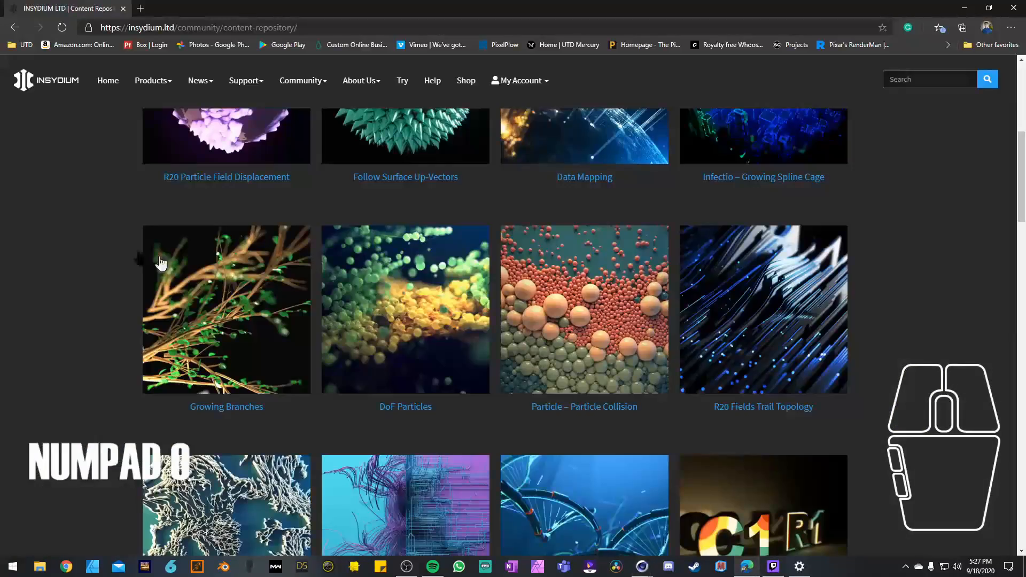
pyautogui.scroll(7, 96, 238)
pyautogui.click(59, 93)
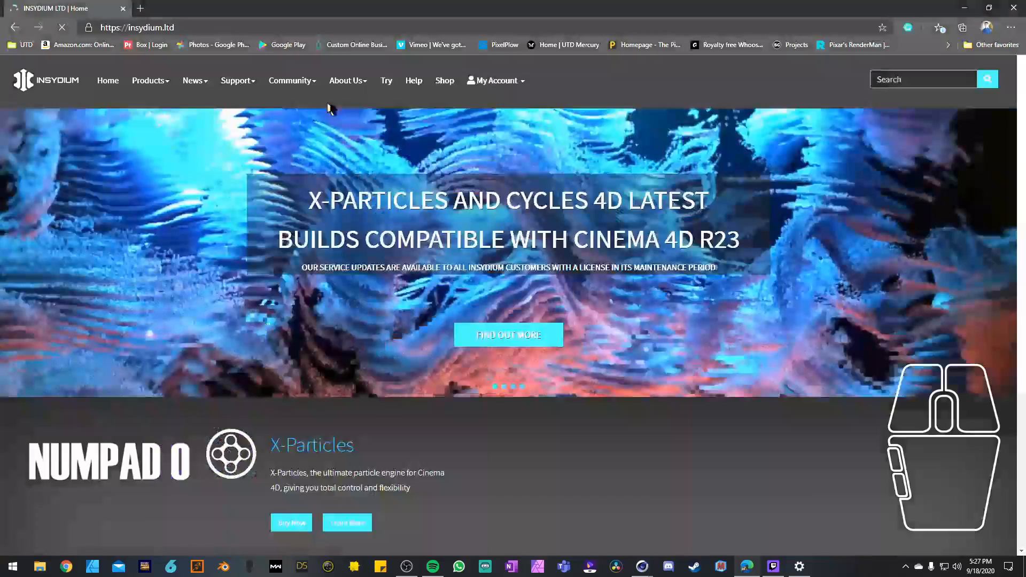
pyautogui.moveTo(300, 83)
pyautogui.click(316, 114)
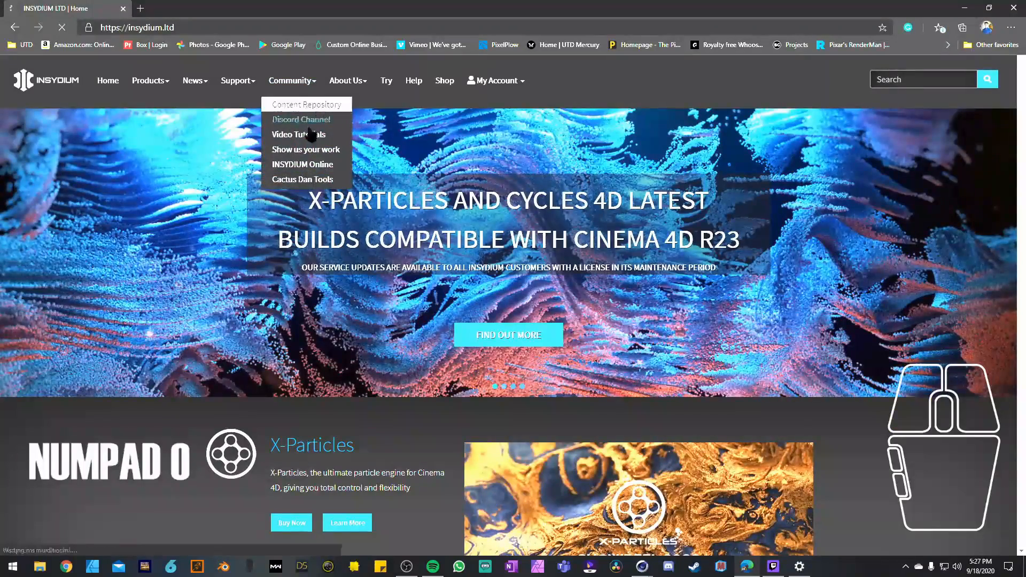
# Step: Browse the example scenes in the INSYDIUM Content Repository, from the newest to the older projects
pyautogui.scroll(-10, 144, 267)
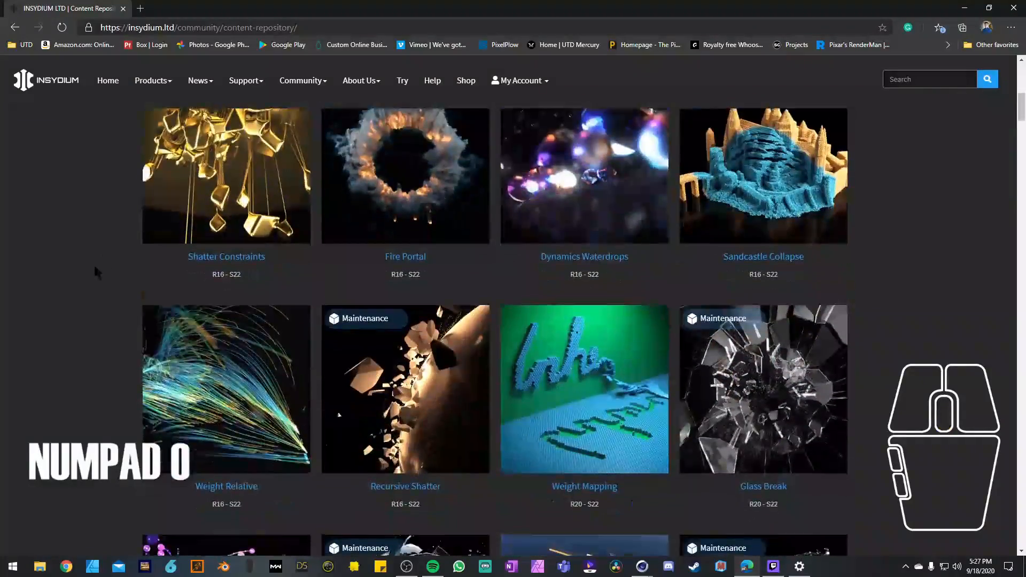
pyautogui.scroll(-4, 92, 242)
pyautogui.scroll(-7, 92, 242)
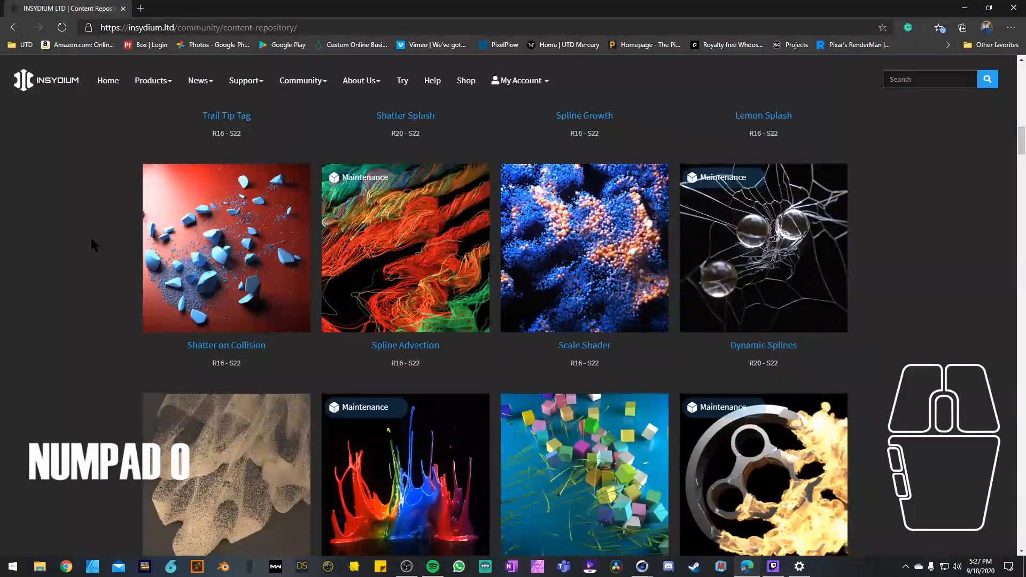
pyautogui.scroll(-6, 91, 244)
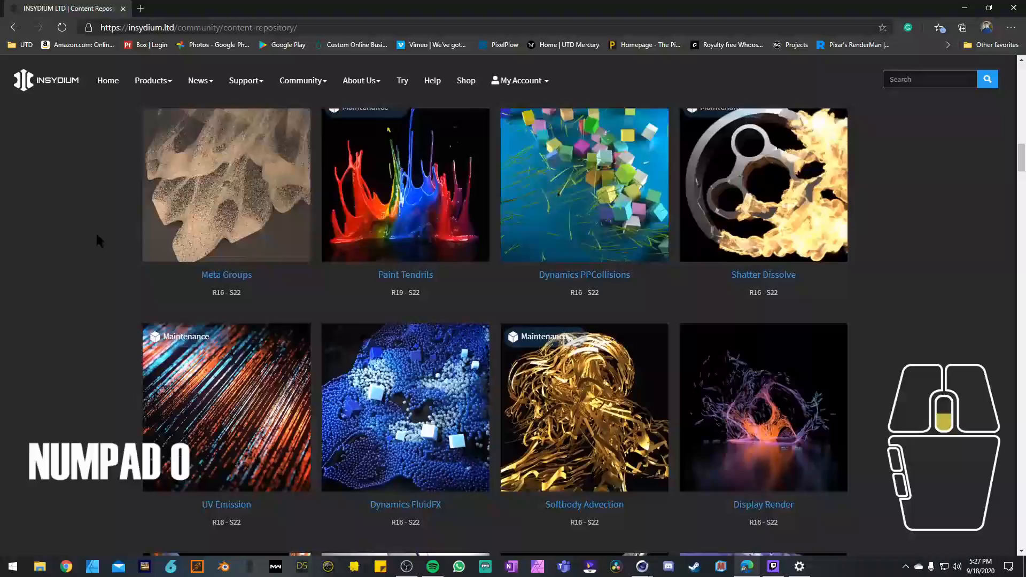
pyautogui.scroll(-6, 97, 239)
pyautogui.scroll(-4, 96, 239)
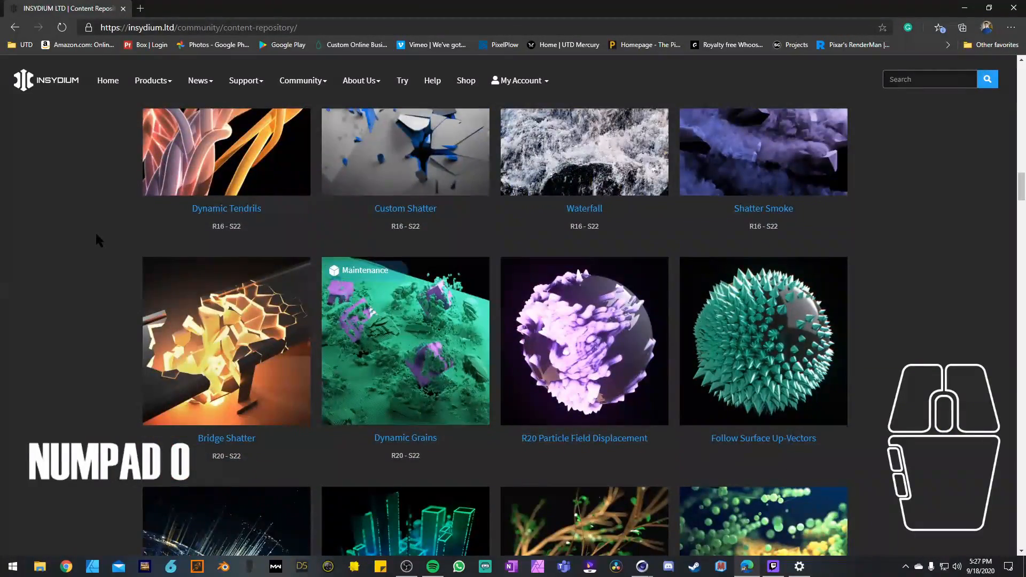
pyautogui.scroll(-4, 96, 239)
pyautogui.scroll(-6, 96, 239)
pyautogui.scroll(-3, 97, 239)
pyautogui.scroll(-4, 81, 242)
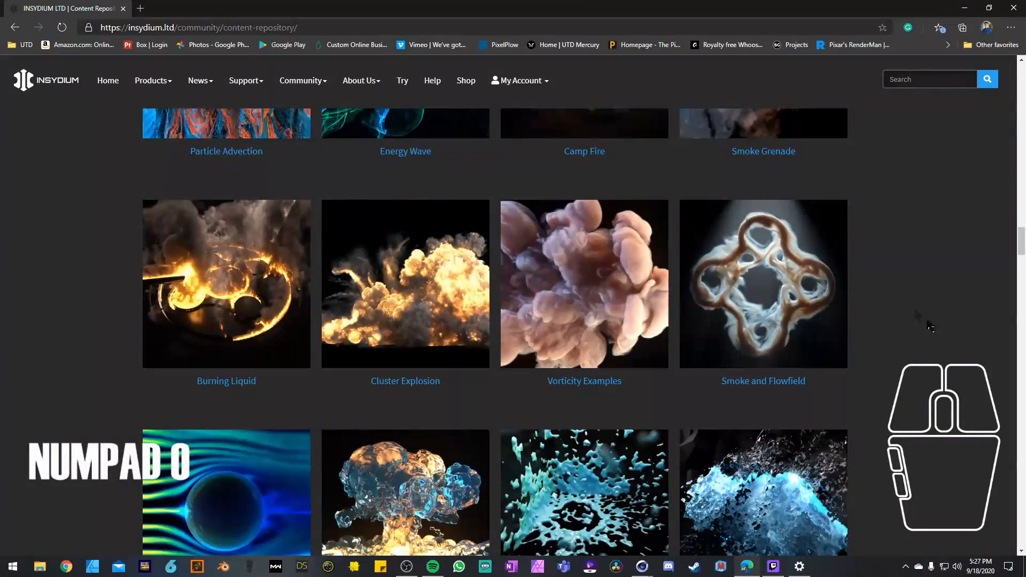
pyautogui.scroll(-3, 110, 329)
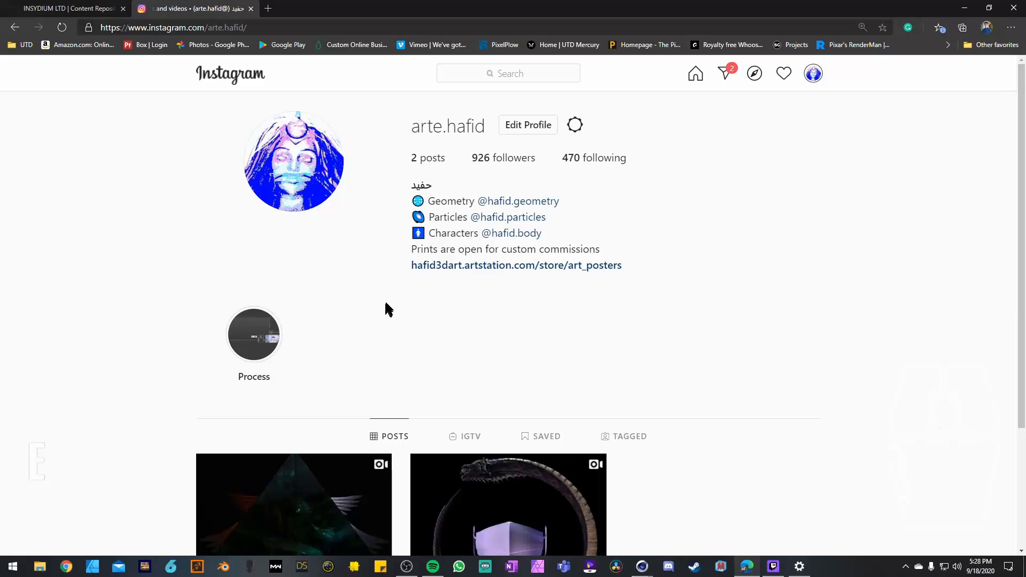
# Step: Play the Ouroboros Maskoros and Caduceus Maskoros video posts on the main Instagram profile, closing each one after viewing
pyautogui.scroll(-3, 385, 310)
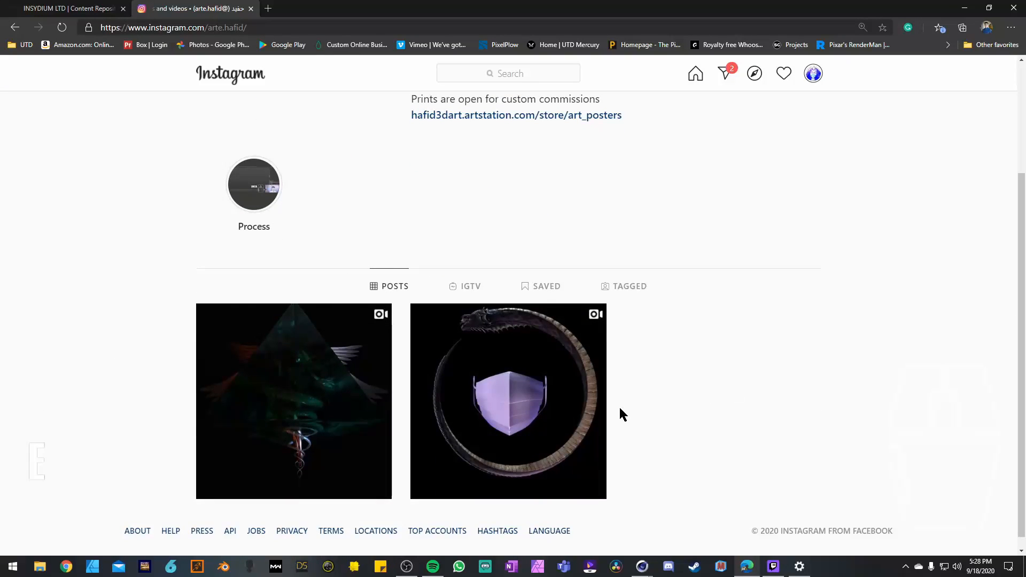
pyautogui.click(506, 362)
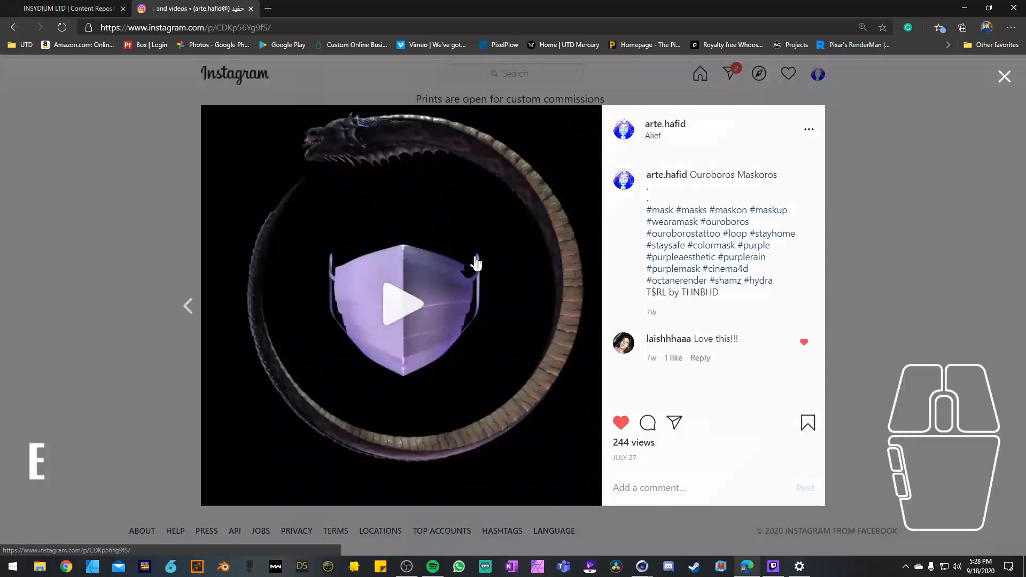
pyautogui.click(392, 309)
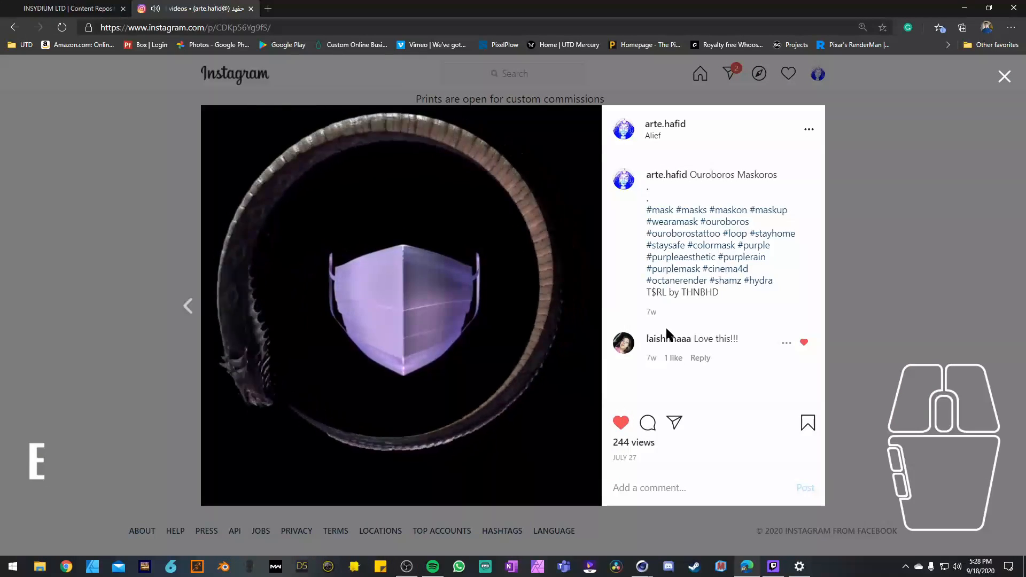
pyautogui.click(877, 281)
pyautogui.click(362, 396)
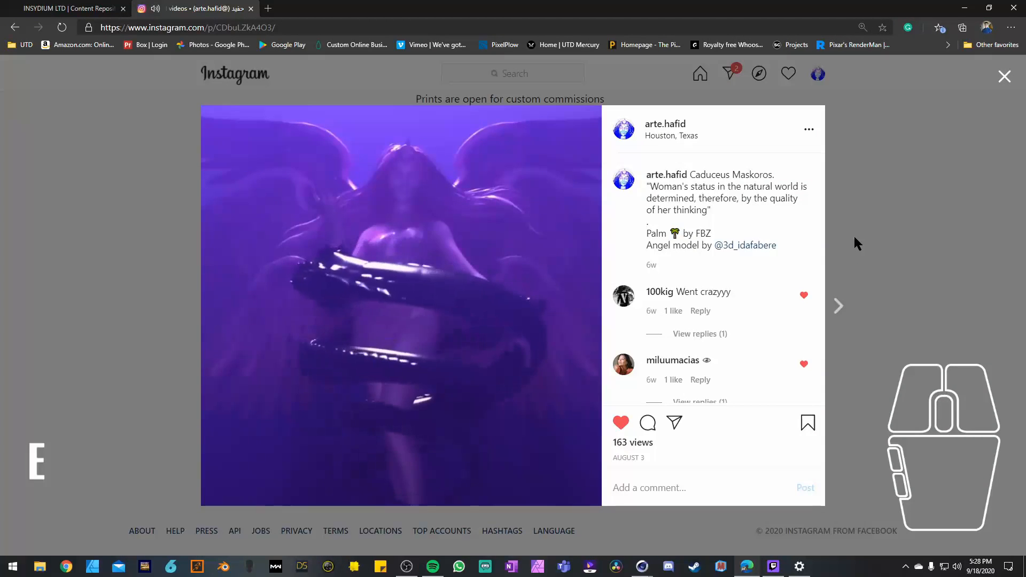
pyautogui.click(854, 236)
# Step: Open the geometry account linked in the profile bio and play its red fractal ring video, closing the post after viewing
pyautogui.scroll(2, 543, 269)
pyautogui.scroll(1, 543, 270)
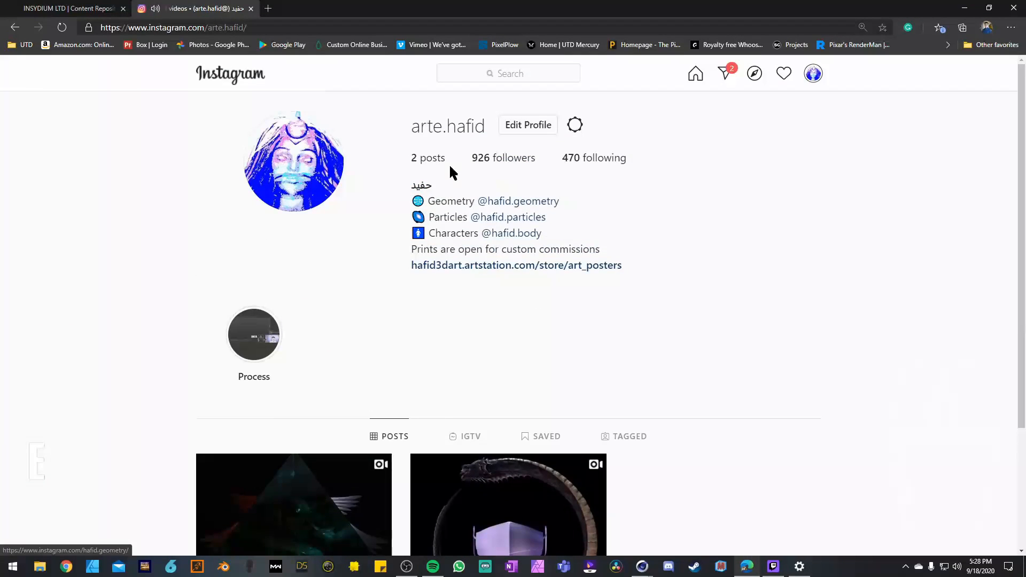
pyautogui.click(496, 205)
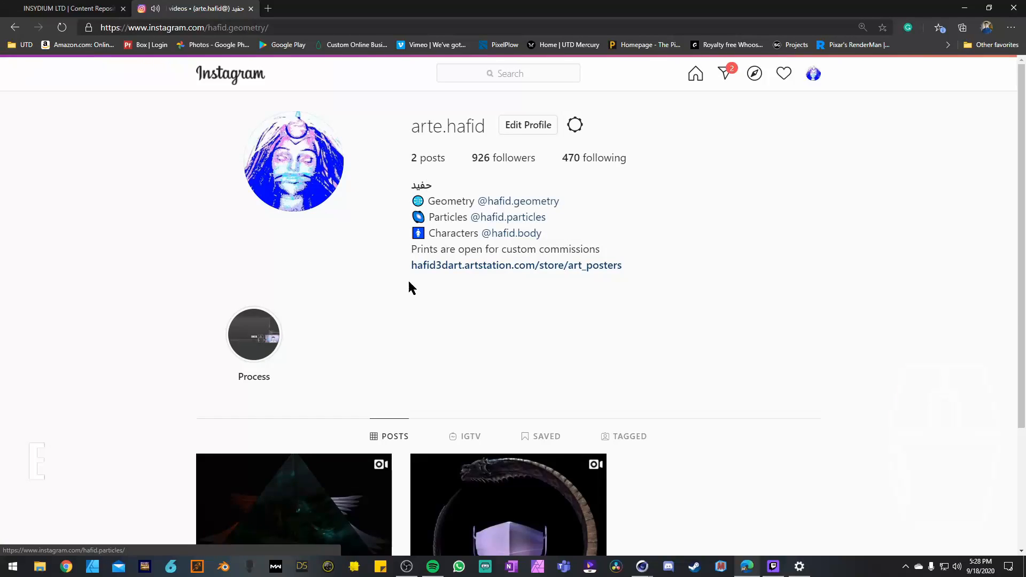
pyautogui.scroll(-1, 197, 247)
pyautogui.click(292, 287)
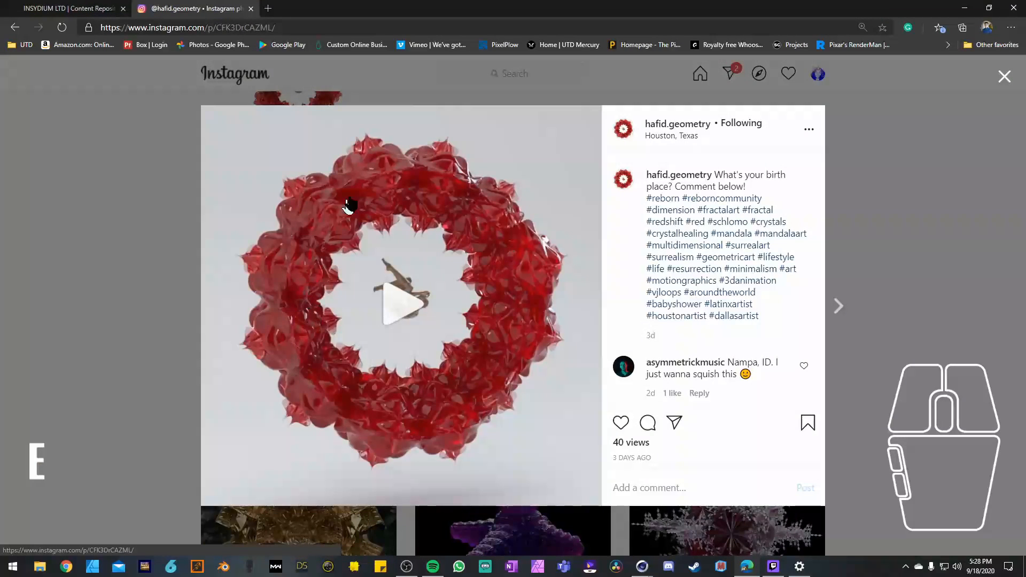
pyautogui.click(386, 279)
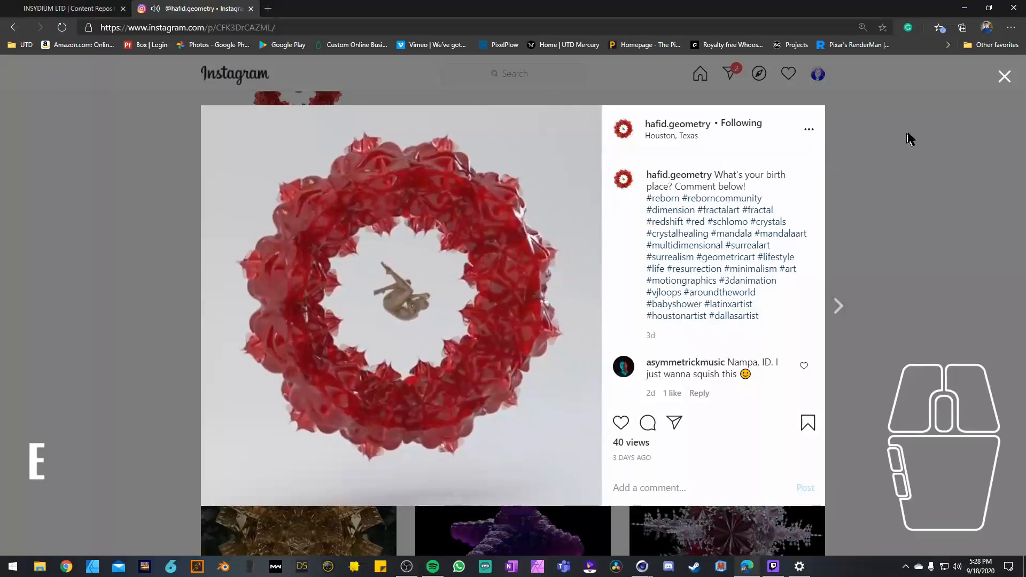
pyautogui.click(1004, 76)
# Step: Browse the older fractal posts on the geometry account and return to the main profile
pyautogui.scroll(-4, 612, 312)
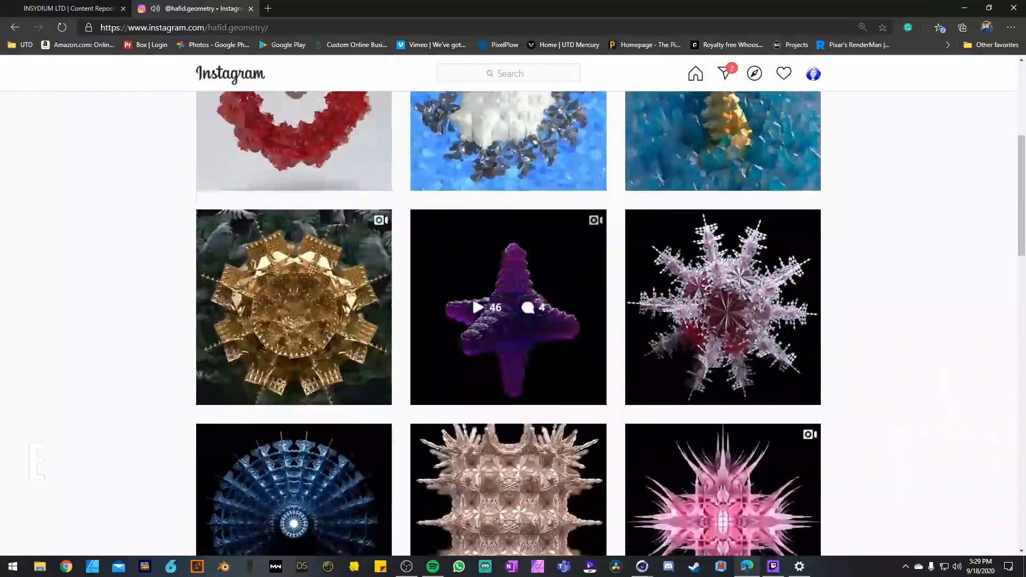
pyautogui.scroll(-3, 710, 290)
pyautogui.scroll(-3, 537, 300)
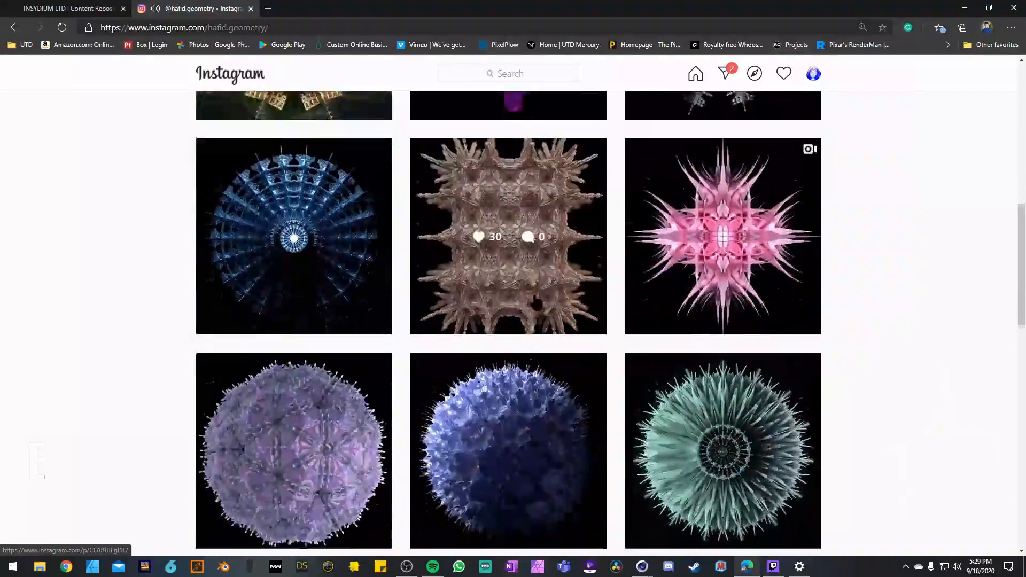
pyautogui.scroll(10, 507, 310)
pyautogui.hotkey('alt', 'Left')
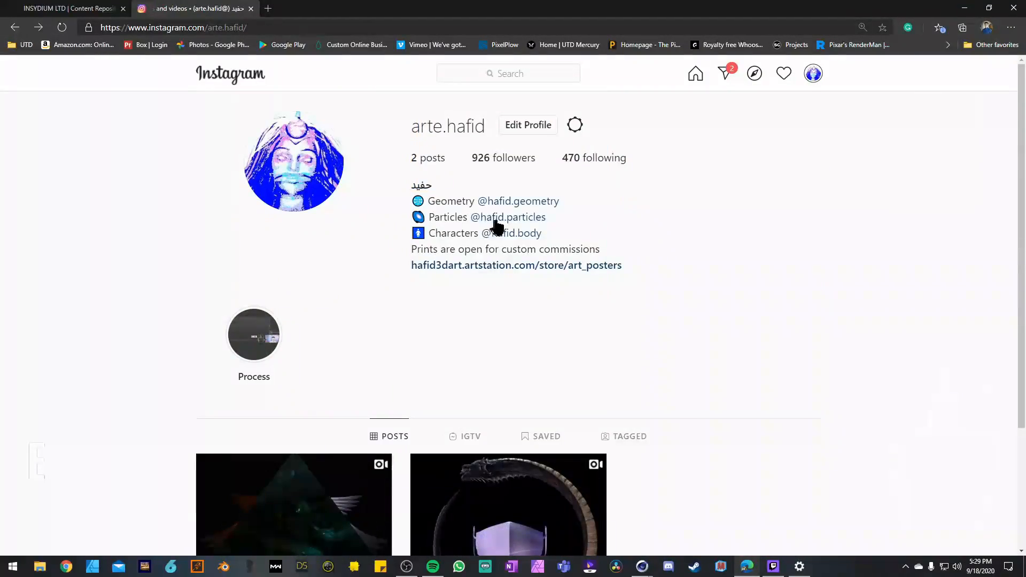
# Step: Open the particles account linked in the bio and view the second image of its newest post, the dark hair-like particle study
pyautogui.click(493, 219)
pyautogui.scroll(-2, 252, 273)
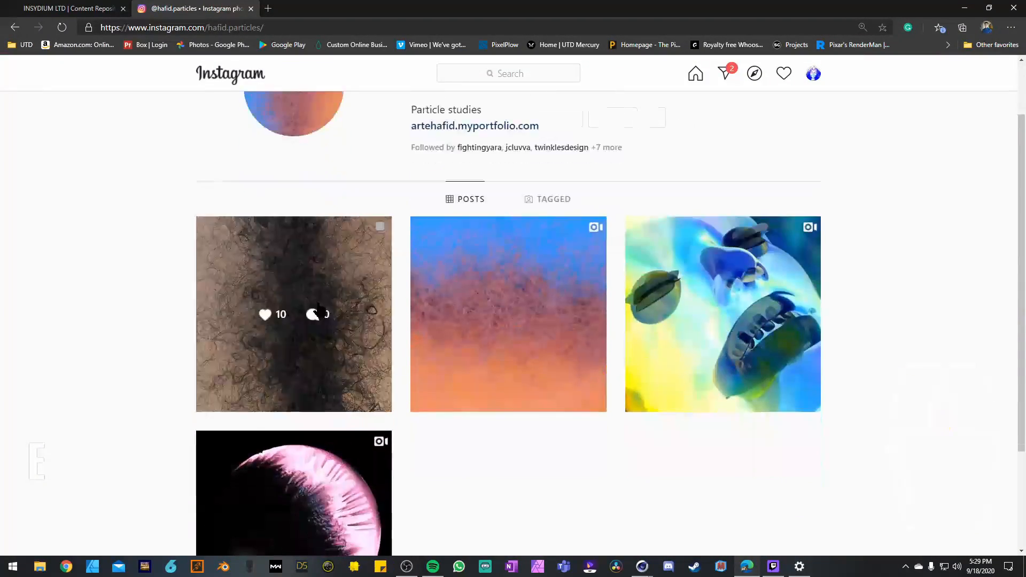
pyautogui.click(359, 291)
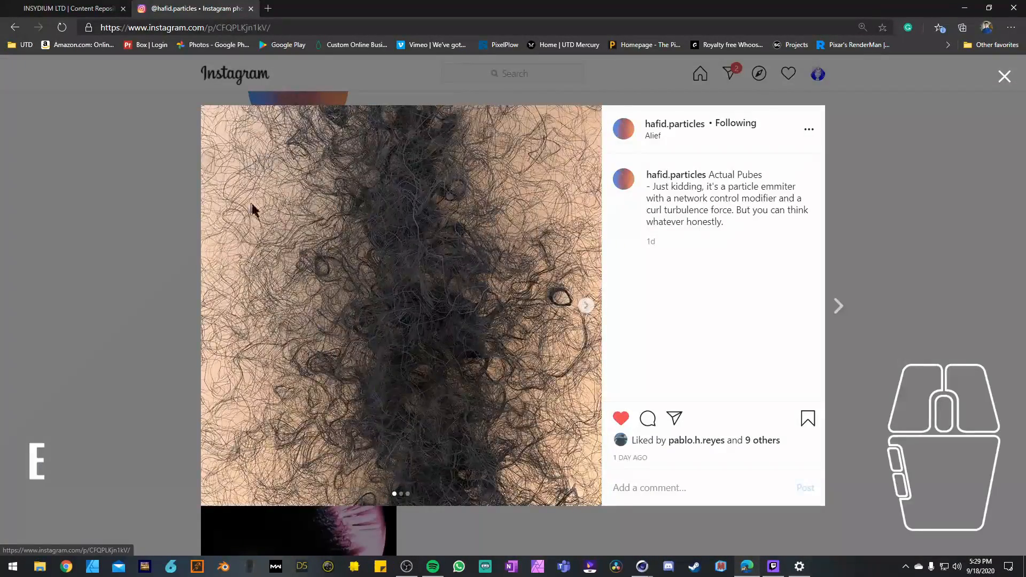
pyautogui.click(586, 307)
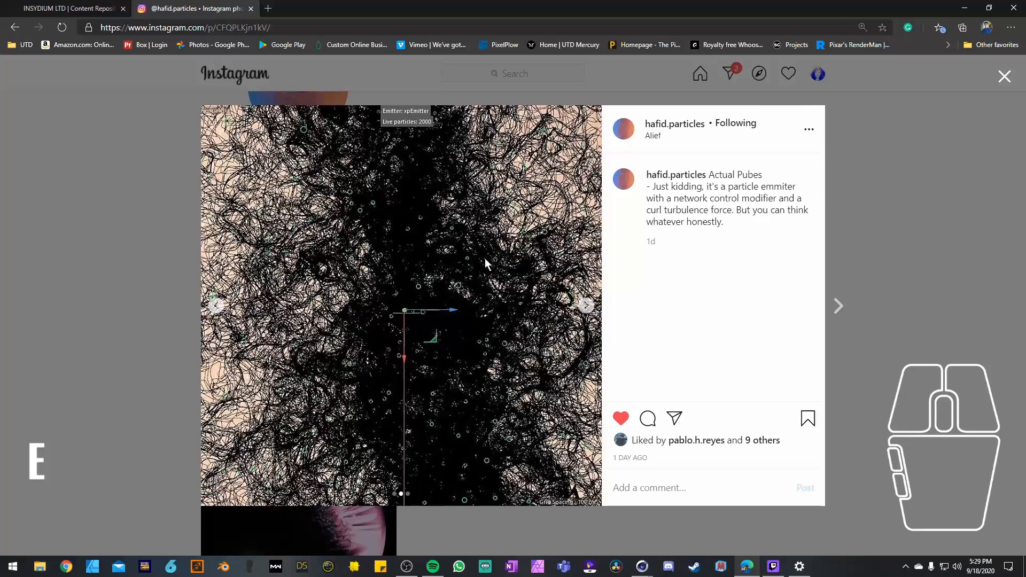
# Step: Play the Electric Pub Dance video in the following post, close it and return to the main profile
pyautogui.click(838, 308)
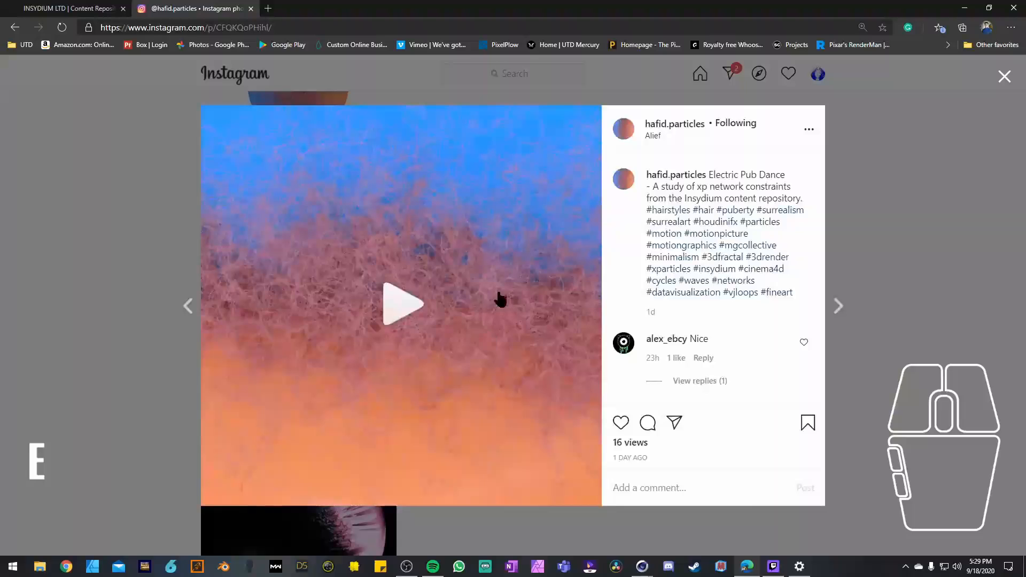
pyautogui.click(406, 302)
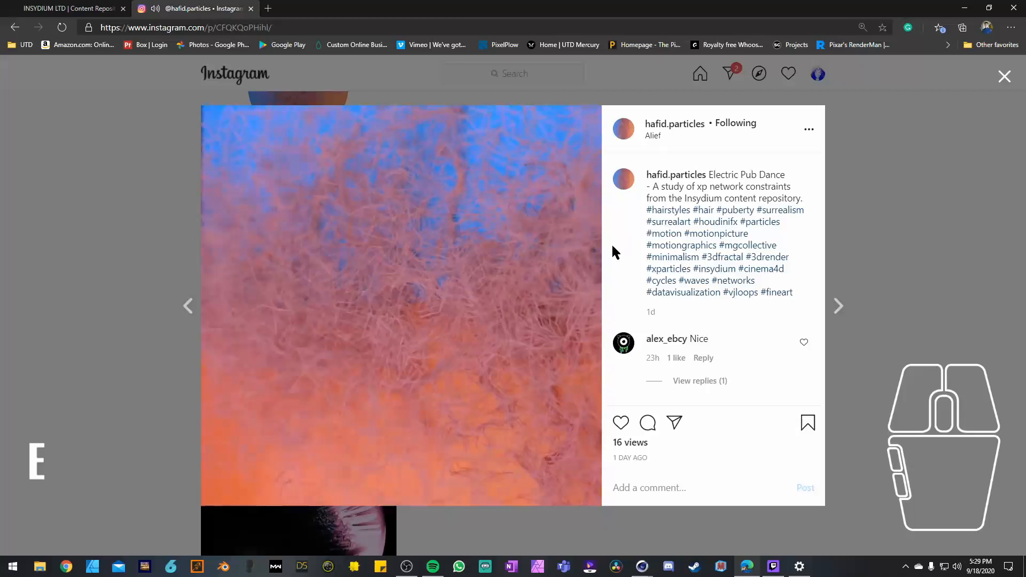
pyautogui.click(1004, 76)
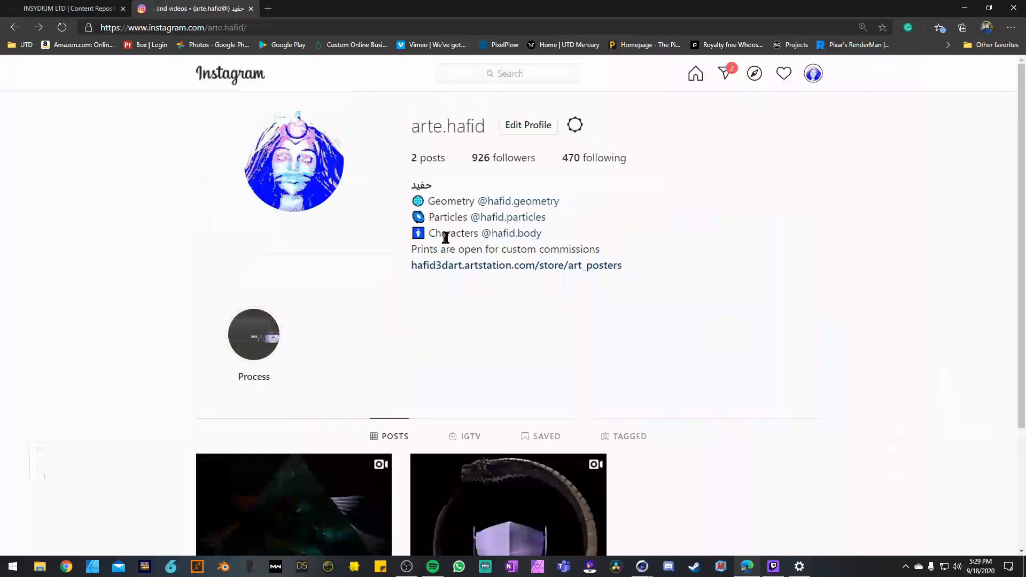
# Step: Open the characters account linked in the bio and view both images of its Mar K' ra II post, closing it after viewing
pyautogui.click(516, 235)
pyautogui.scroll(-1, 123, 243)
pyautogui.click(278, 305)
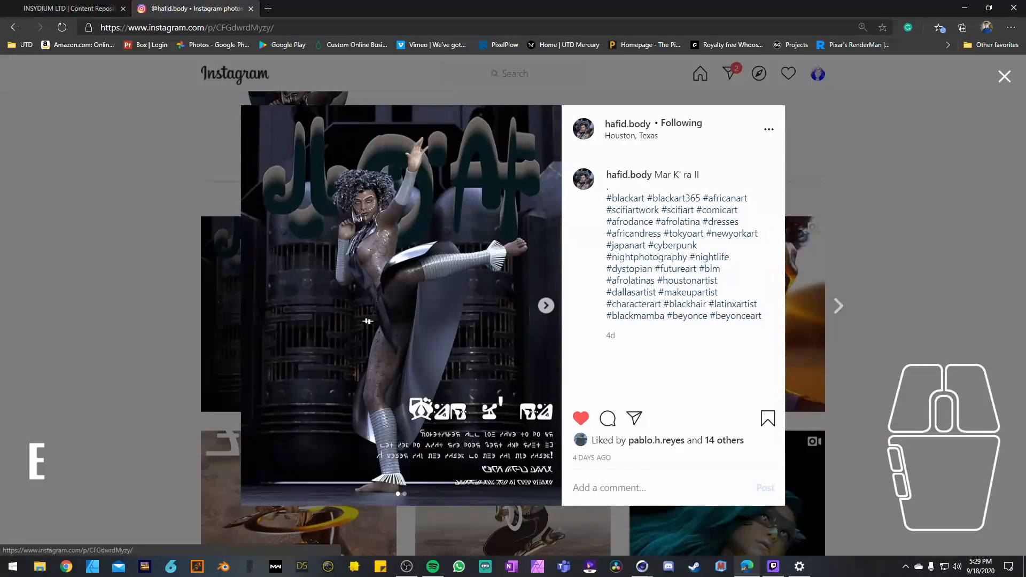
pyautogui.click(545, 306)
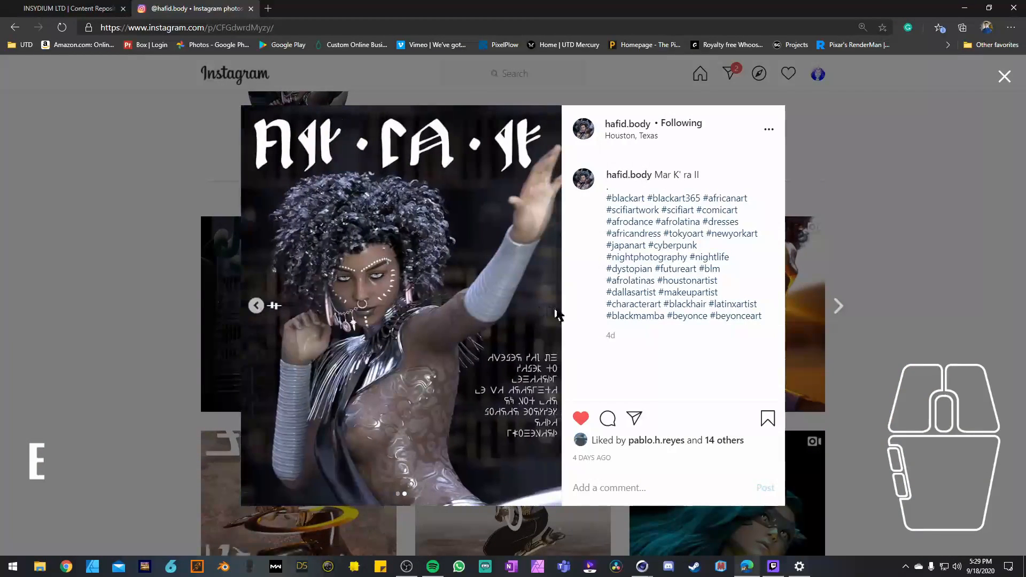
pyautogui.click(840, 169)
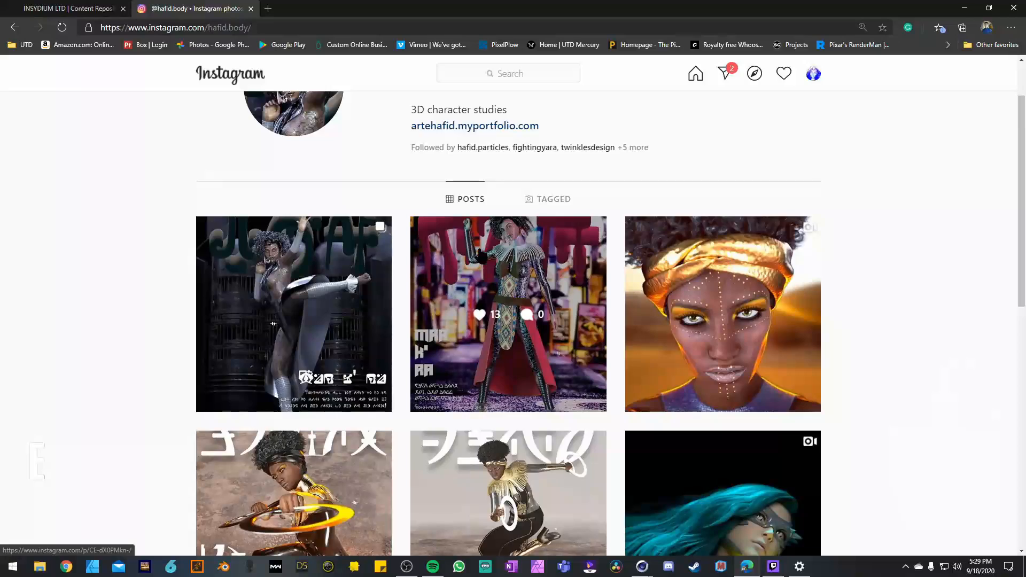
# Step: Browse the 3D character posts on the characters account down to the oldest ones
pyautogui.scroll(-3, 481, 256)
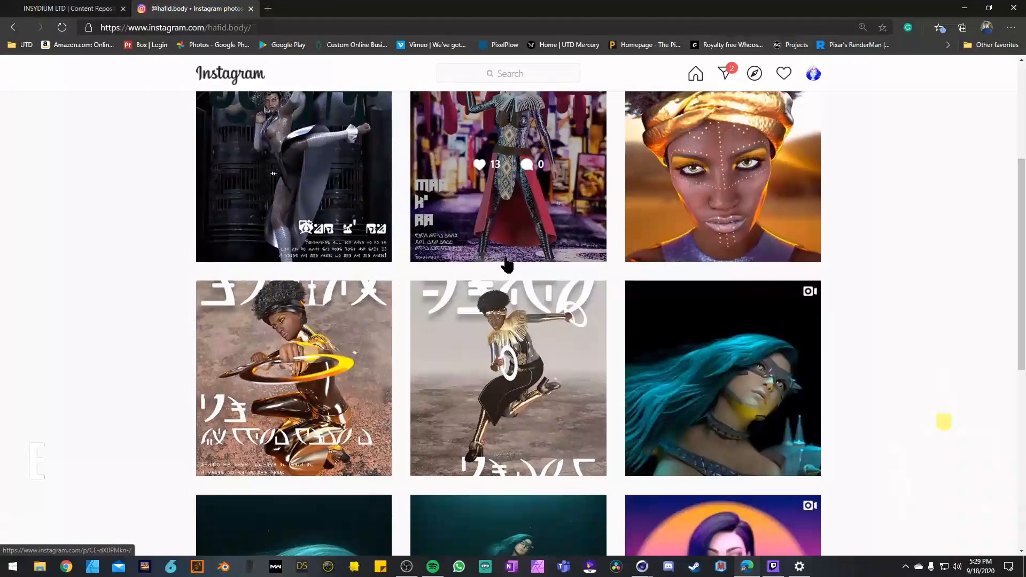
pyautogui.scroll(-2, 507, 264)
pyautogui.scroll(-4, 688, 286)
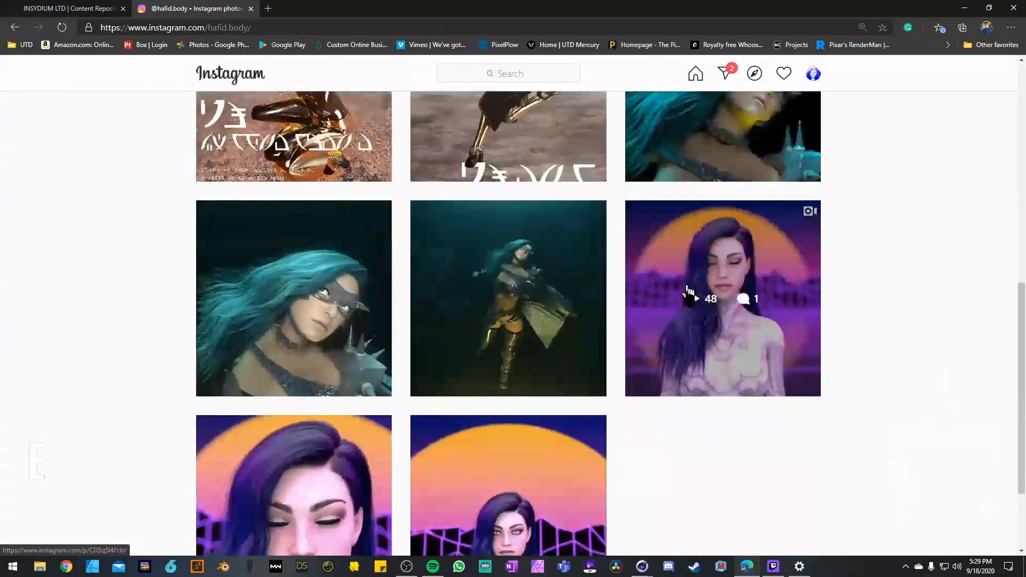
pyautogui.scroll(-2, 513, 315)
pyautogui.scroll(3, 412, 339)
pyautogui.scroll(-2, 298, 343)
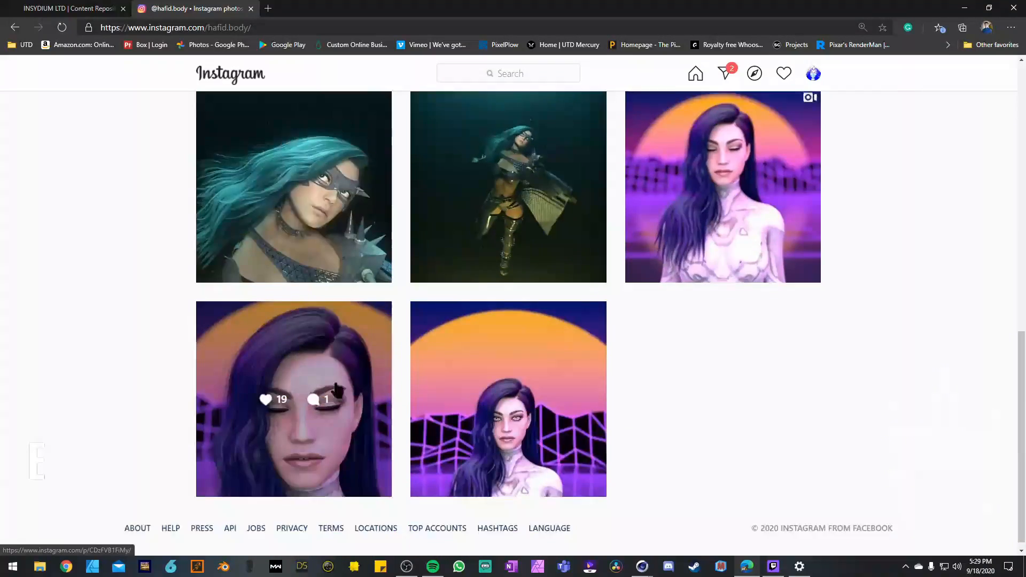